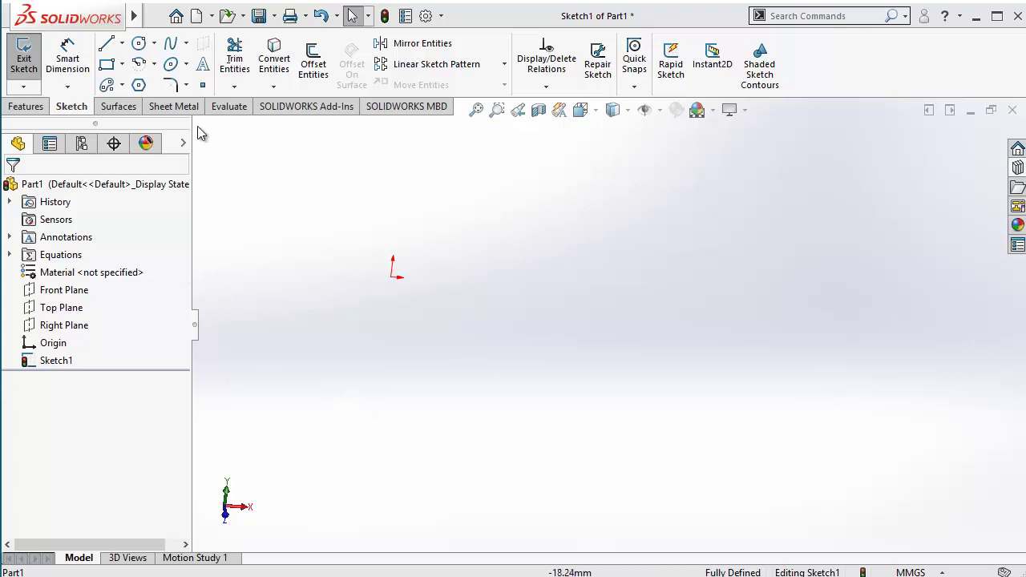
Step: Add the sketch text "Let's learn SolidWorks" to the open sketch using the document font
left_click(205, 67)
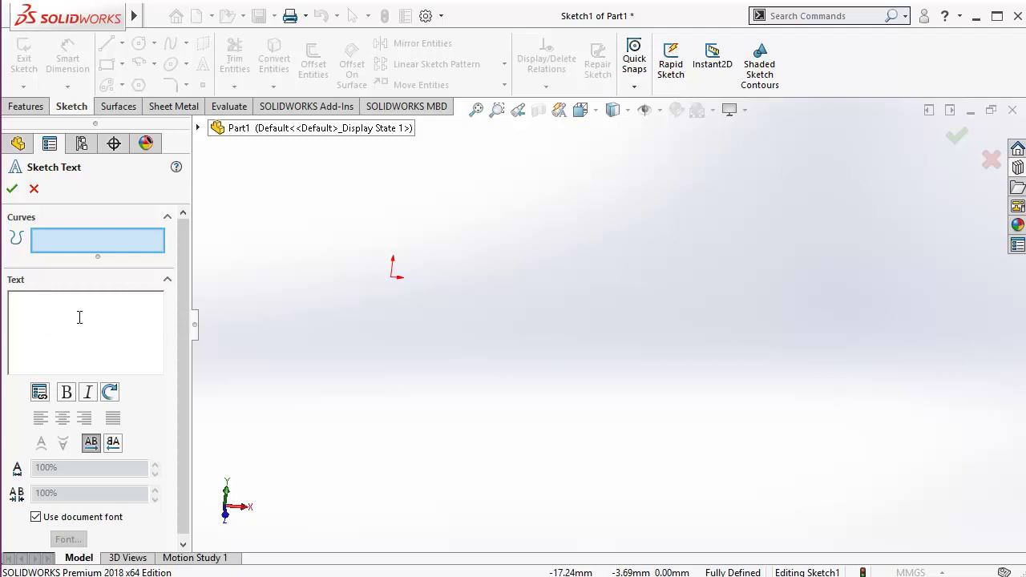
type("Let's")
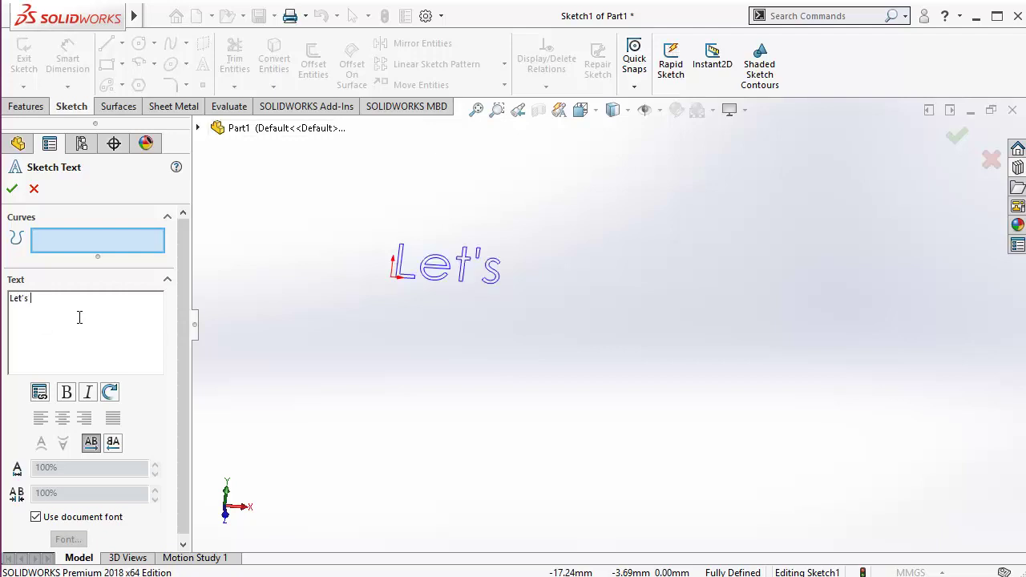
type(" learn")
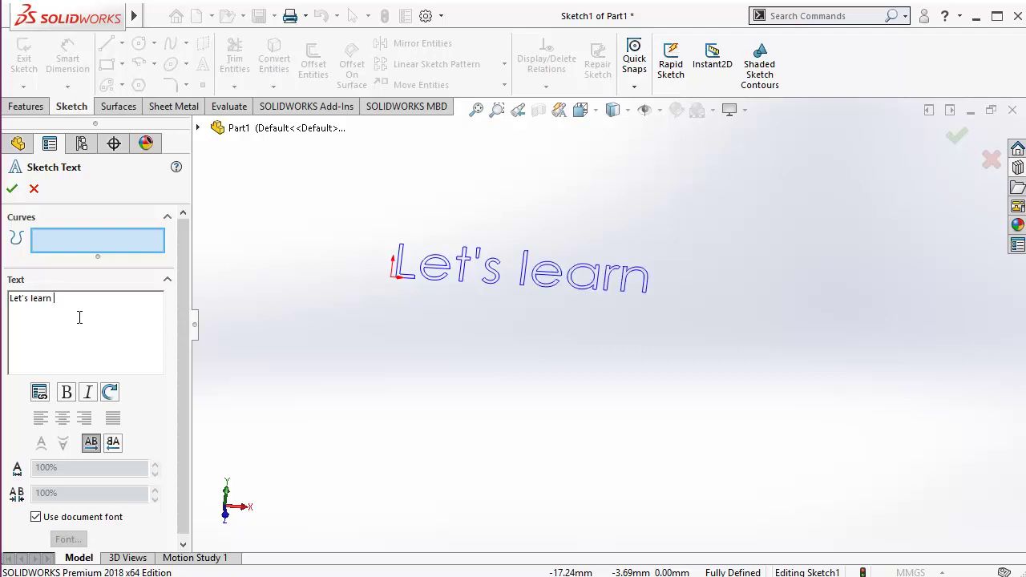
type(" SolidWorks")
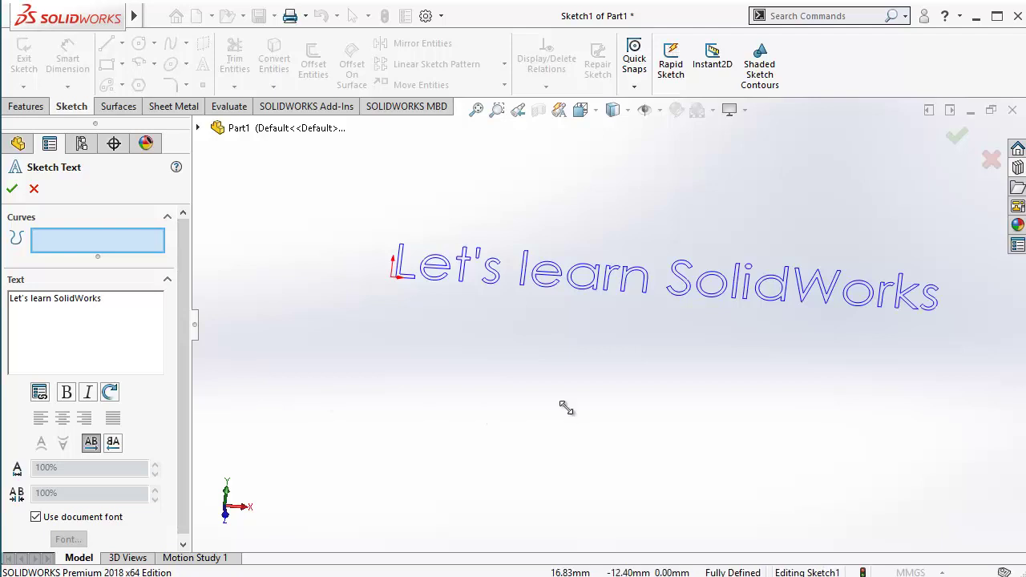
key("space")
left_click(607, 493)
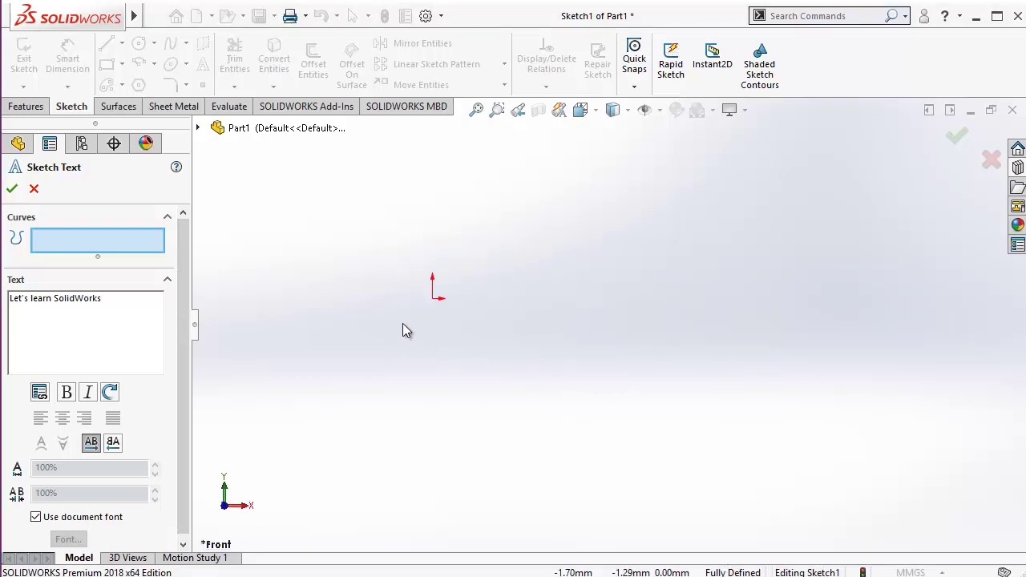
key("space")
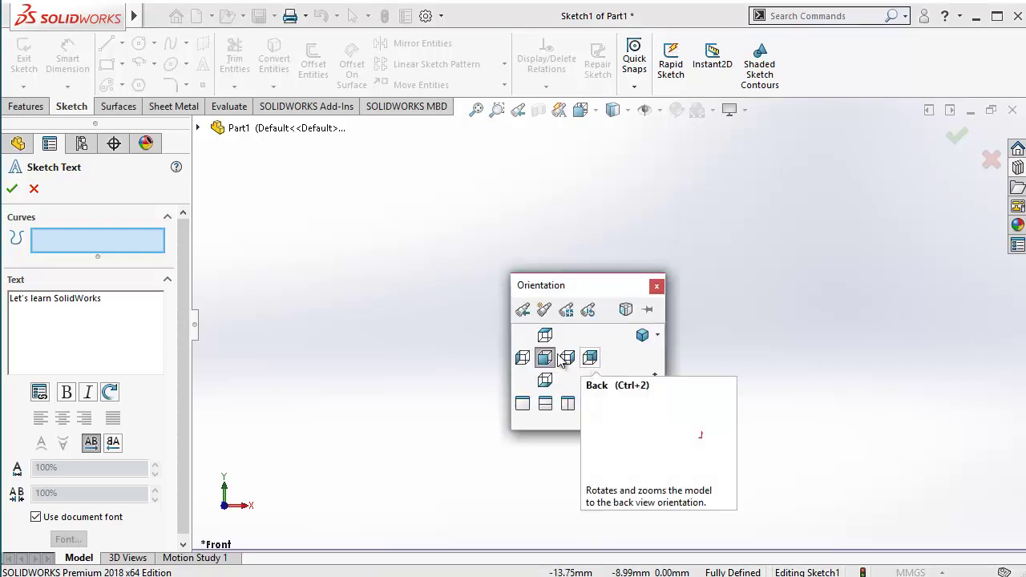
left_click(654, 381)
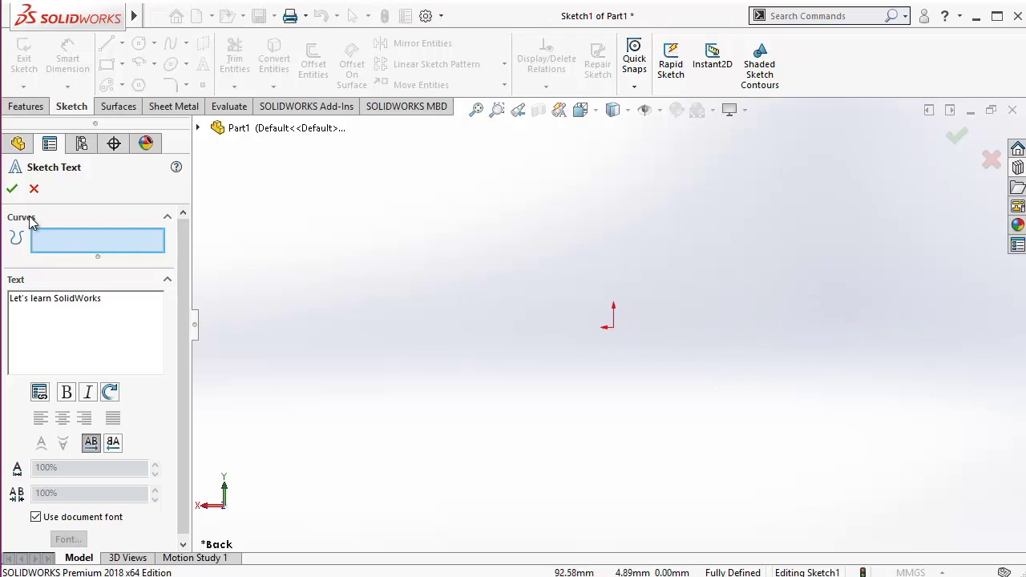
left_click(12, 189)
Step: Move the text's anchor point to just below the sketch origin, at about X -0.87 mm, Y -4.29 mm
scroll(559, 407, "down", 1)
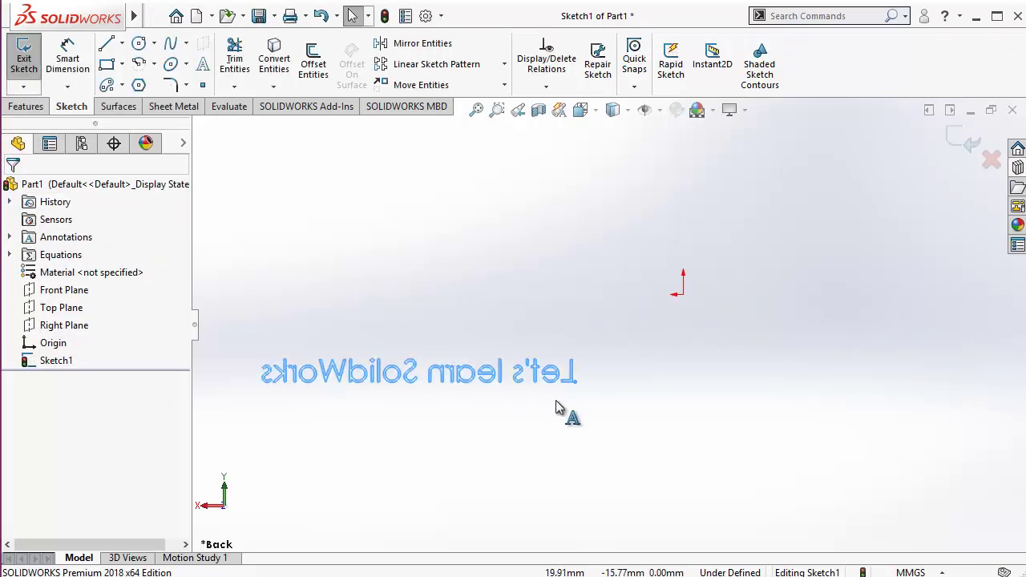
key("space")
left_click(614, 444)
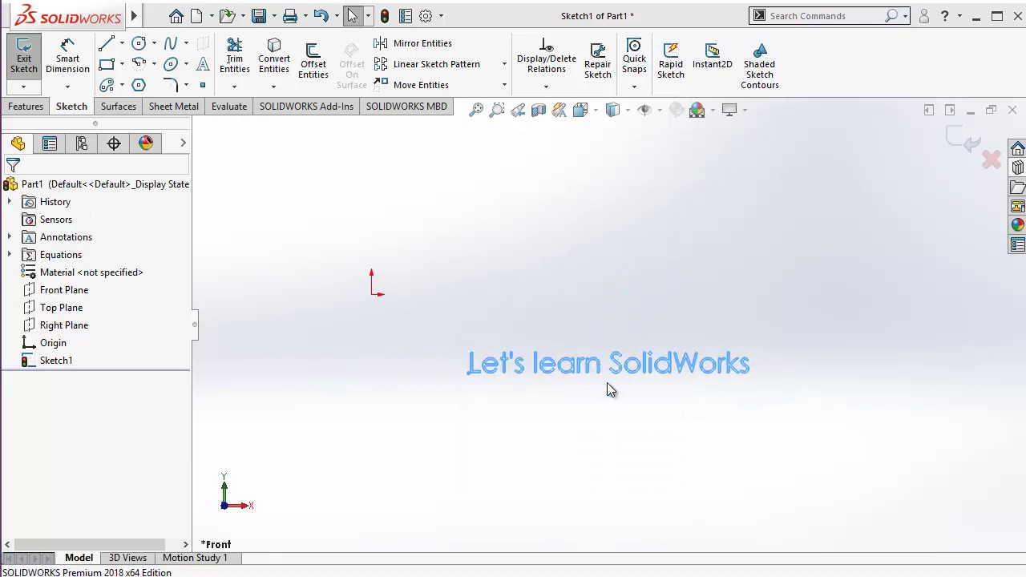
scroll(536, 385, "down", 1)
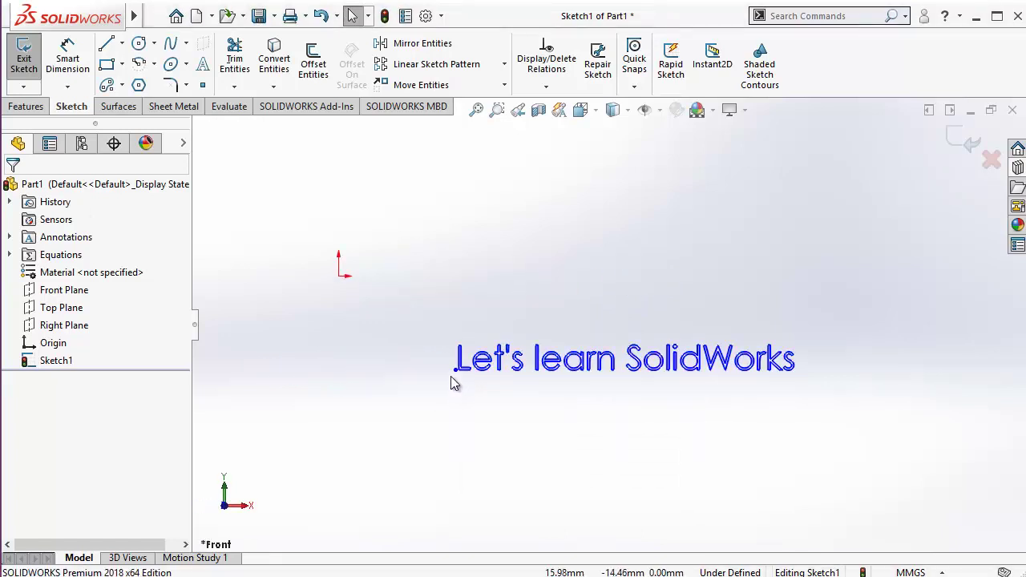
scroll(459, 379, "down", 2)
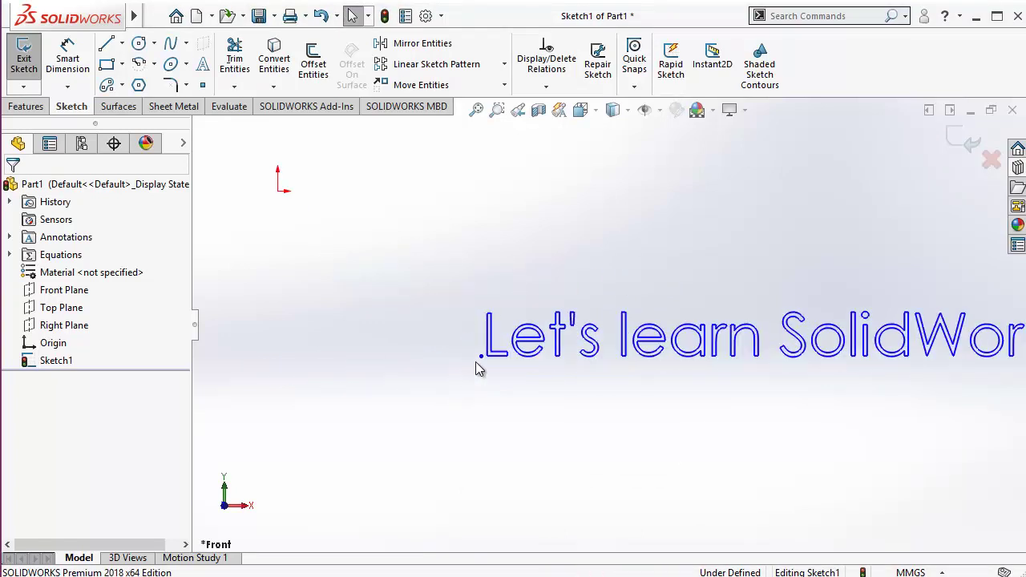
left_click(319, 239)
left_click_drag(319, 245, 273, 255)
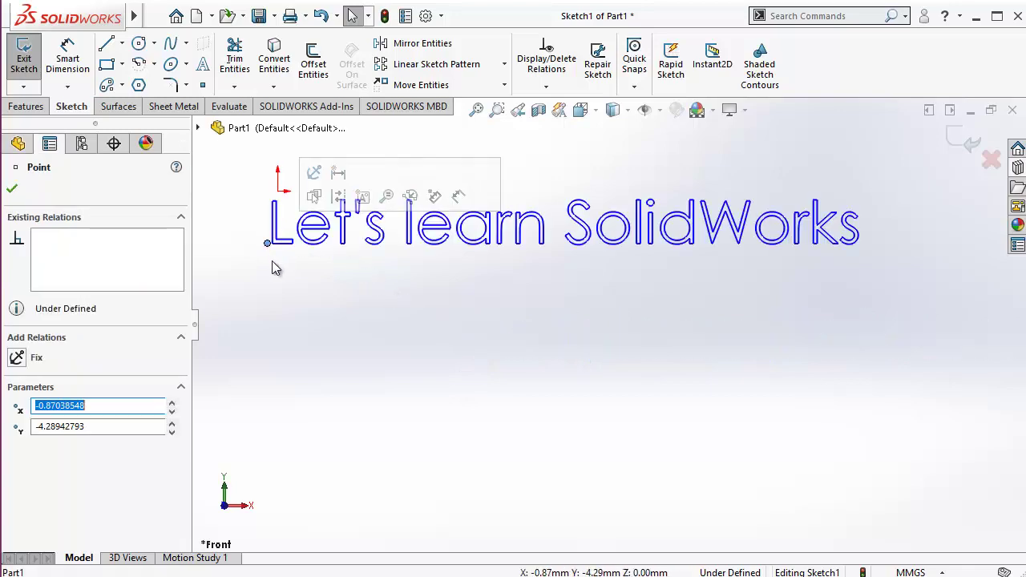
scroll(275, 263, "up", 2)
scroll(532, 294, "down", 2)
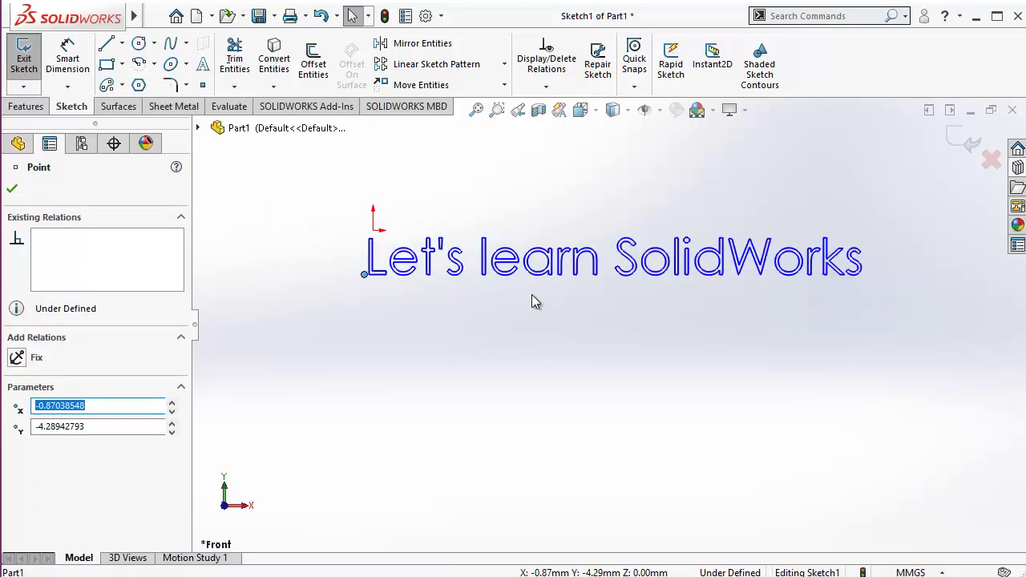
left_click(484, 321)
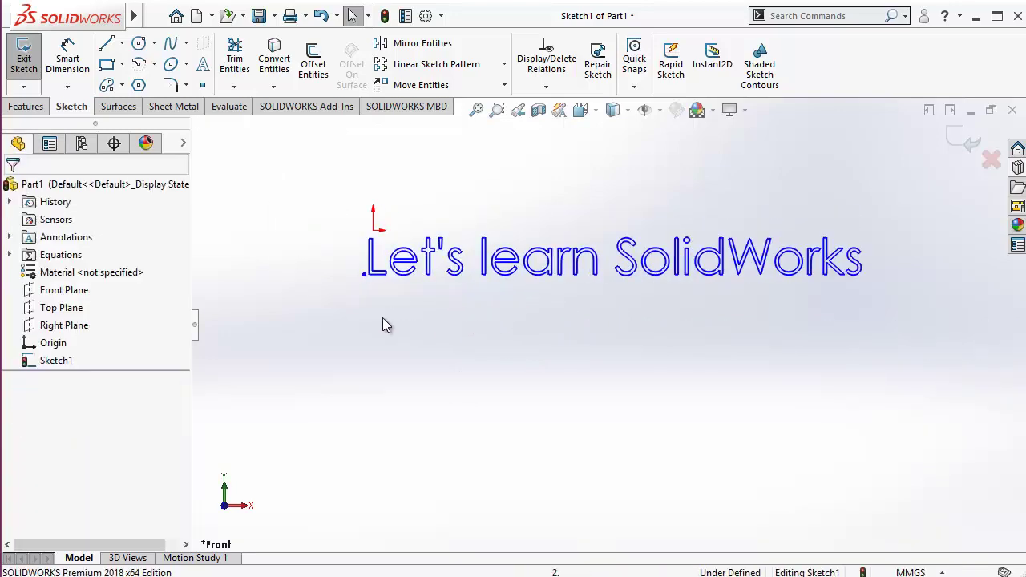
Step: Extrude the sketch text as a boss with a blind depth of 1 mm
left_click(26, 107)
left_click(31, 63)
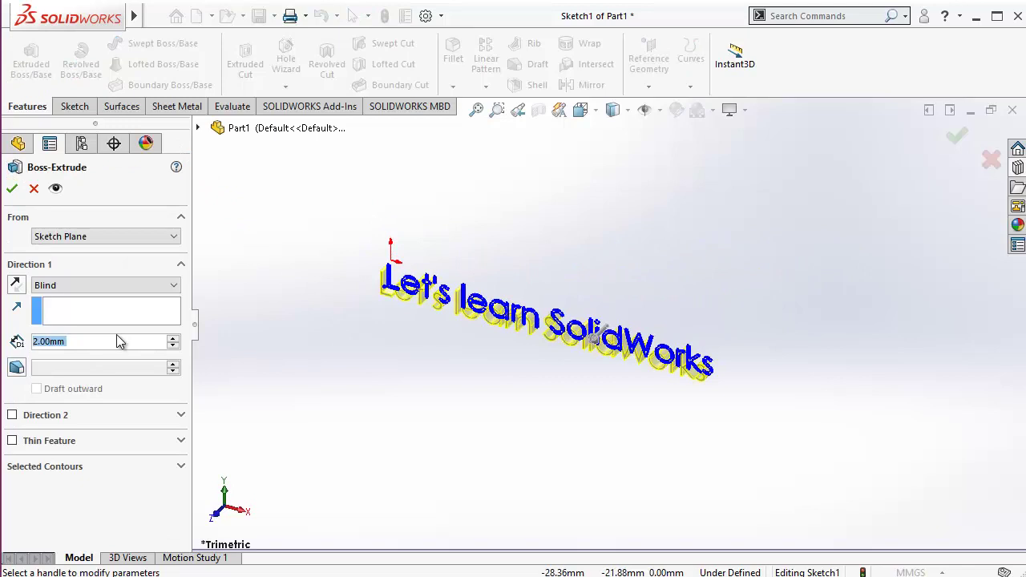
type("1")
key("Return")
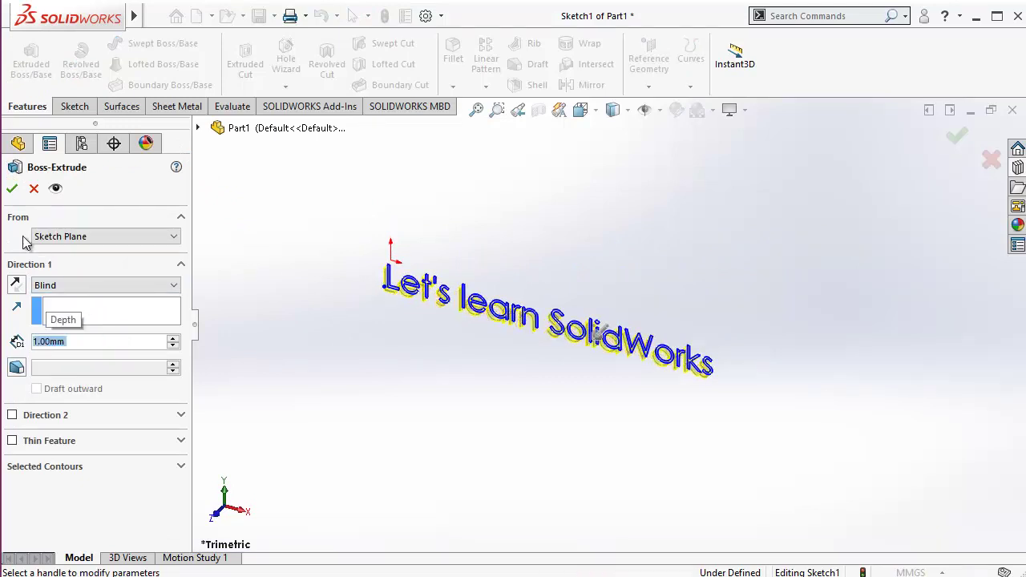
left_click(11, 188)
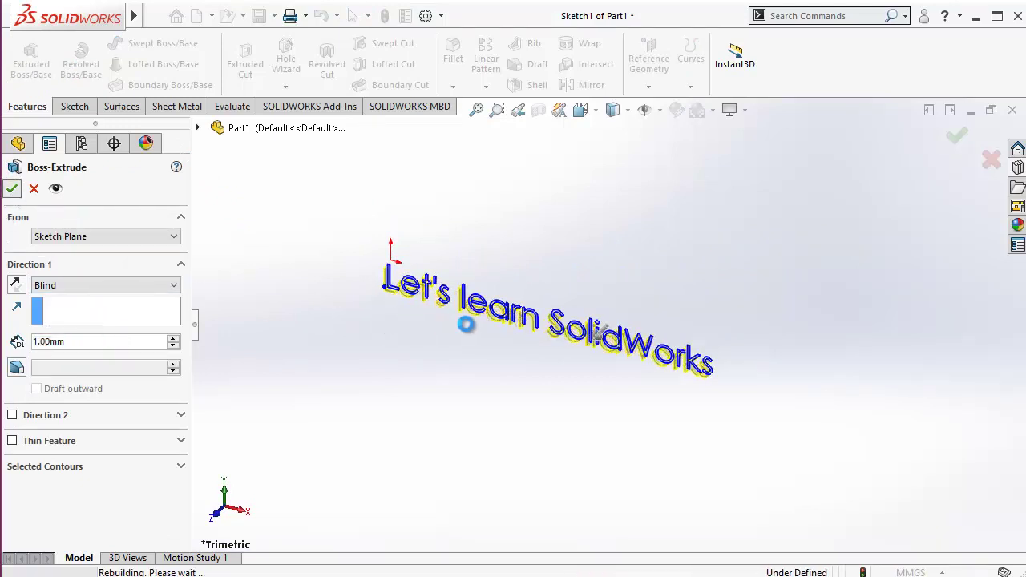
scroll(467, 323, "up", 5)
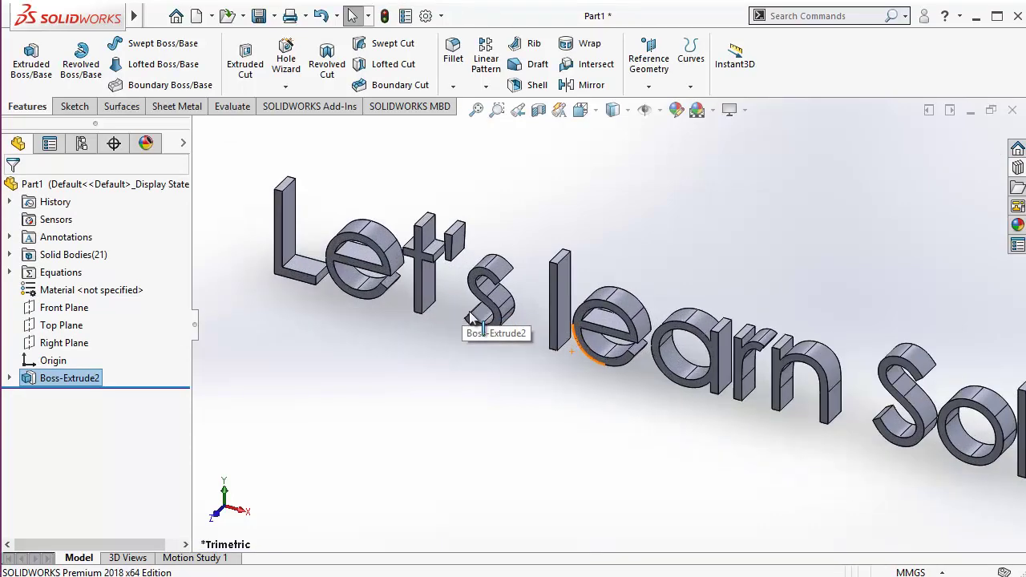
middle_click_drag(452, 333, 428, 338)
key("ctrl+1")
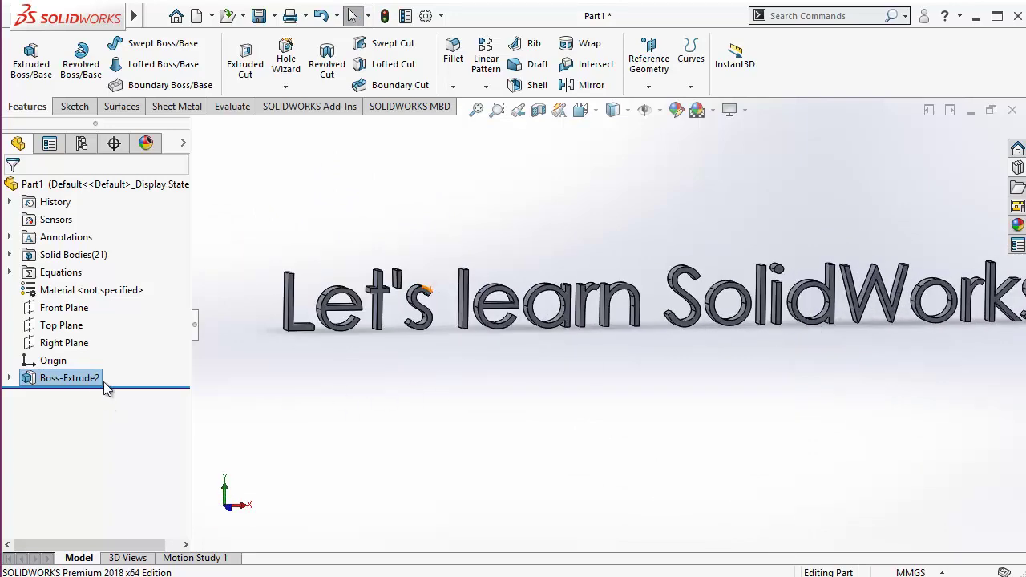
Step: Delete the text extrusion and reopen its sketch for editing
key("Delete")
key("Return")
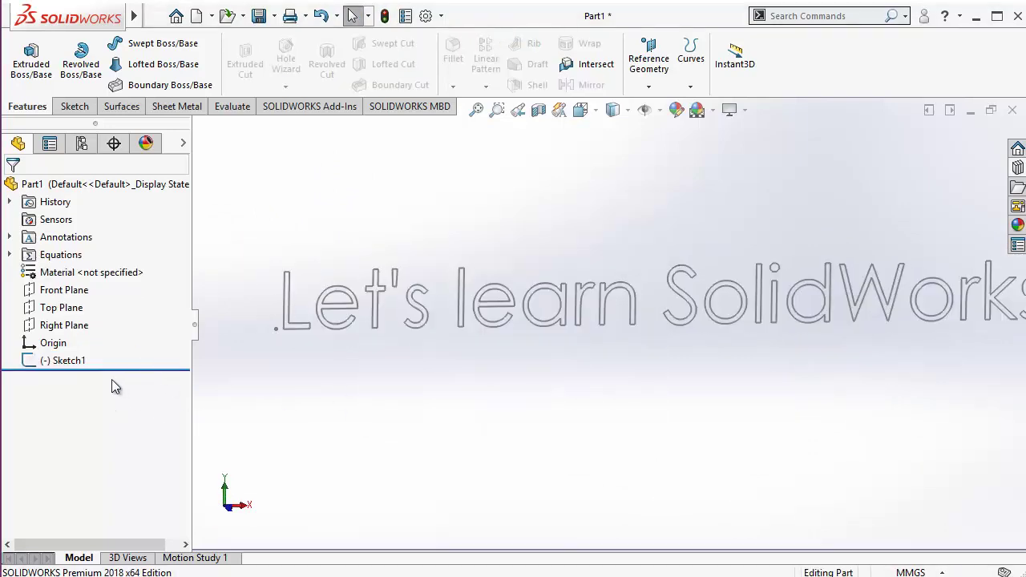
left_click(62, 360)
left_click(74, 315)
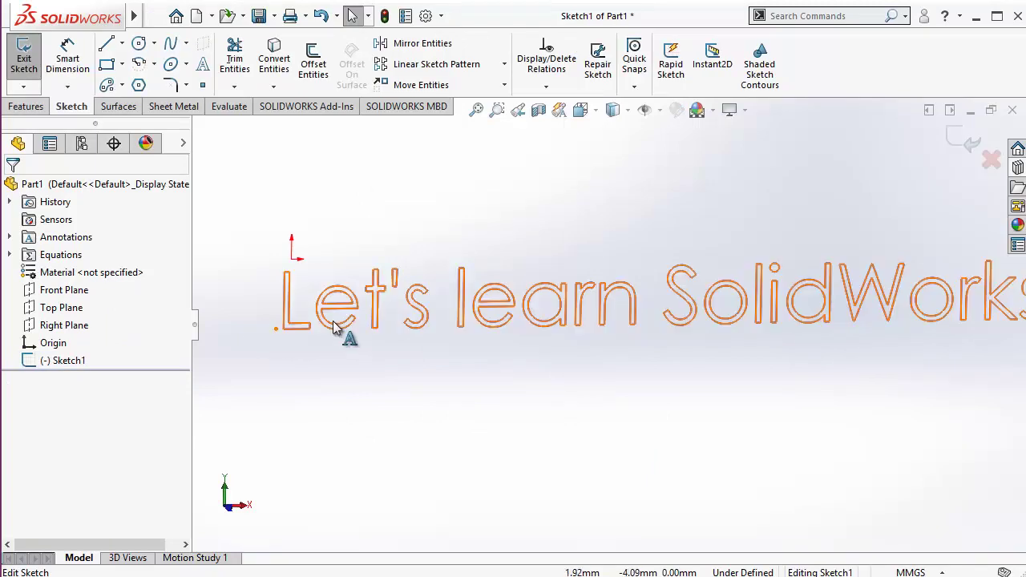
Step: Turn off the document font for the "Let's learn SolidWorks" text and choose the Brush Script Std font
double_click(493, 316)
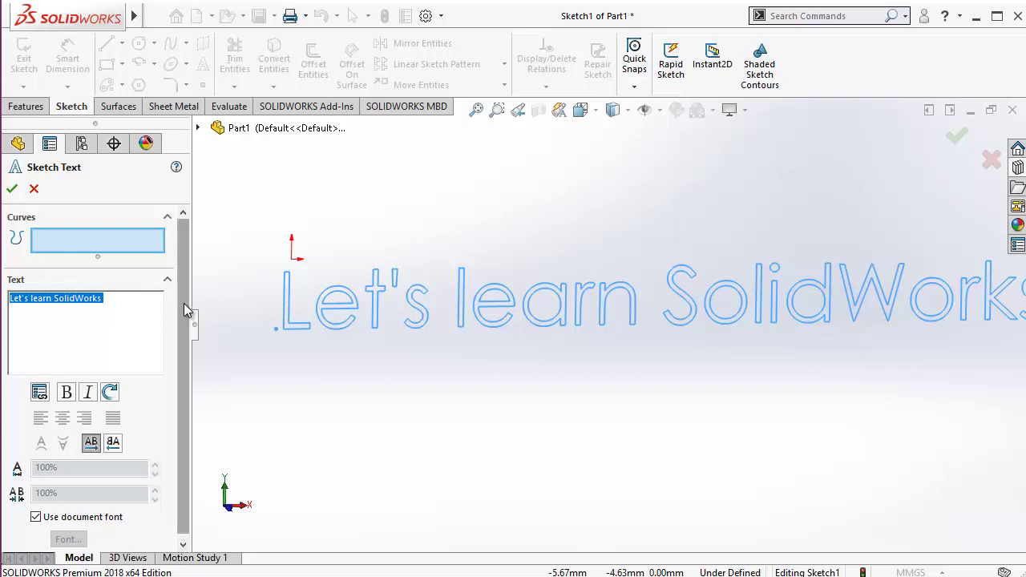
left_click_drag(182, 302, 187, 352)
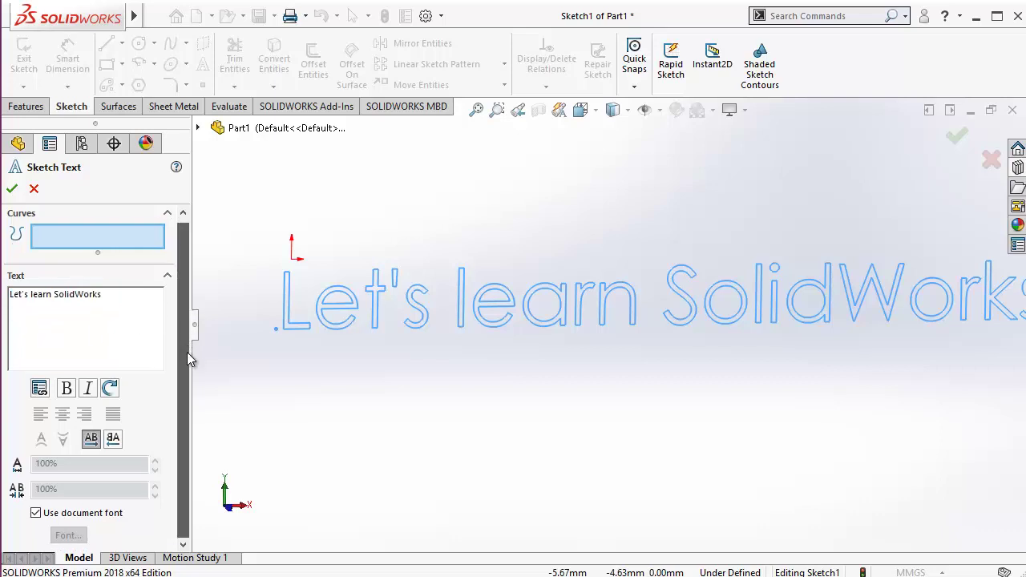
left_click(36, 514)
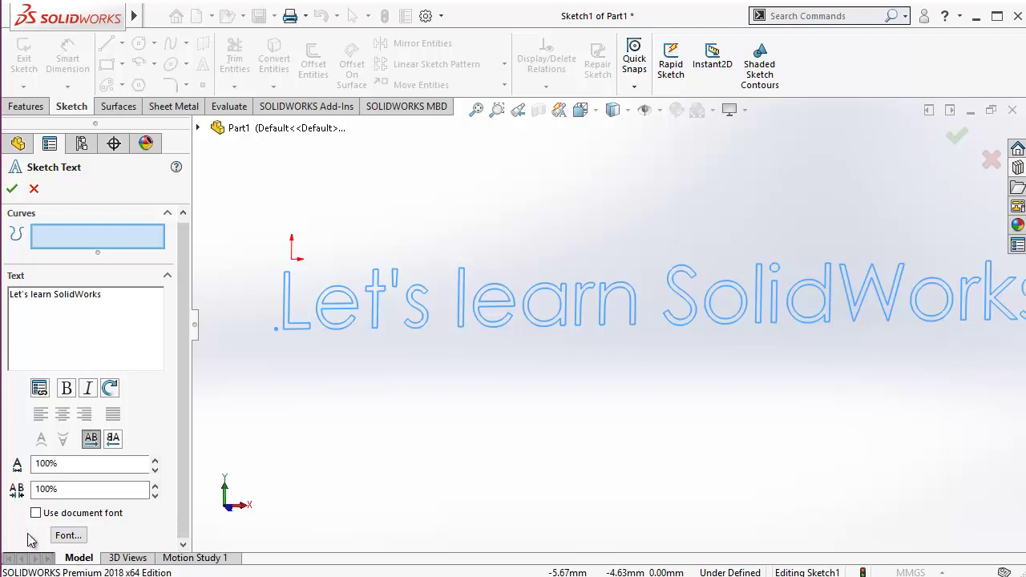
left_click(67, 537)
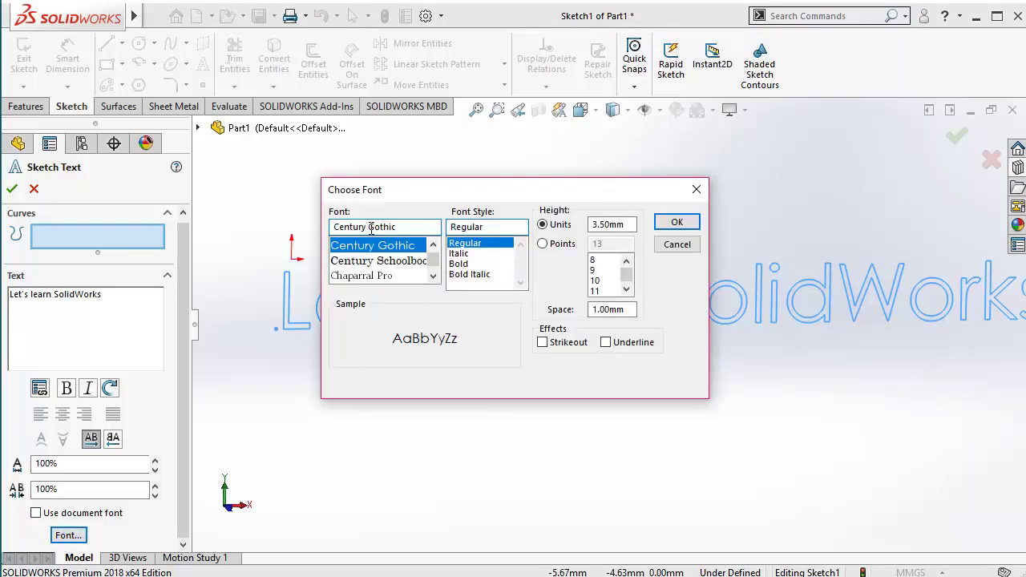
left_click(377, 245)
scroll(371, 244, "up", 5)
scroll(371, 247, "down", 2)
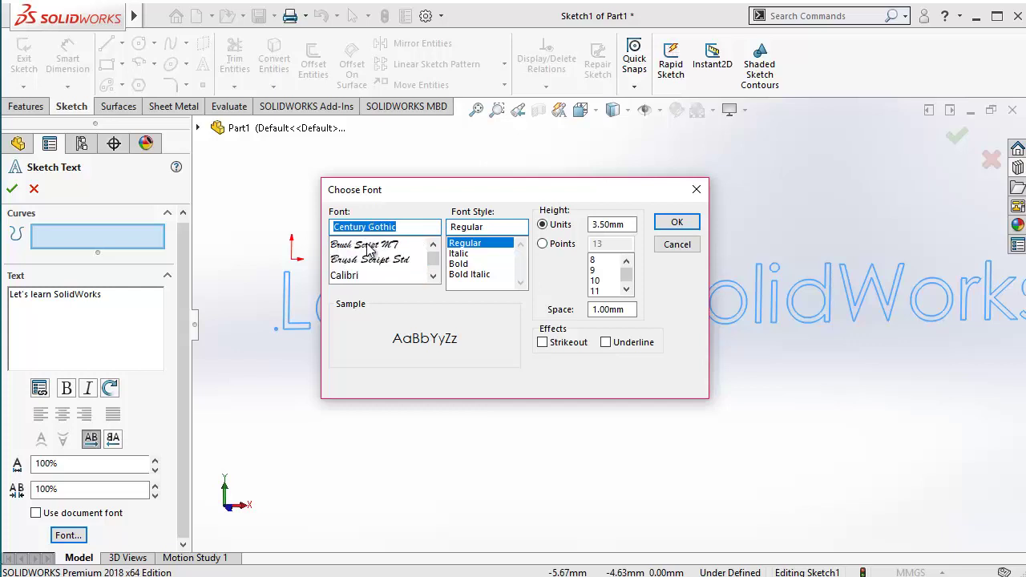
left_click(367, 260)
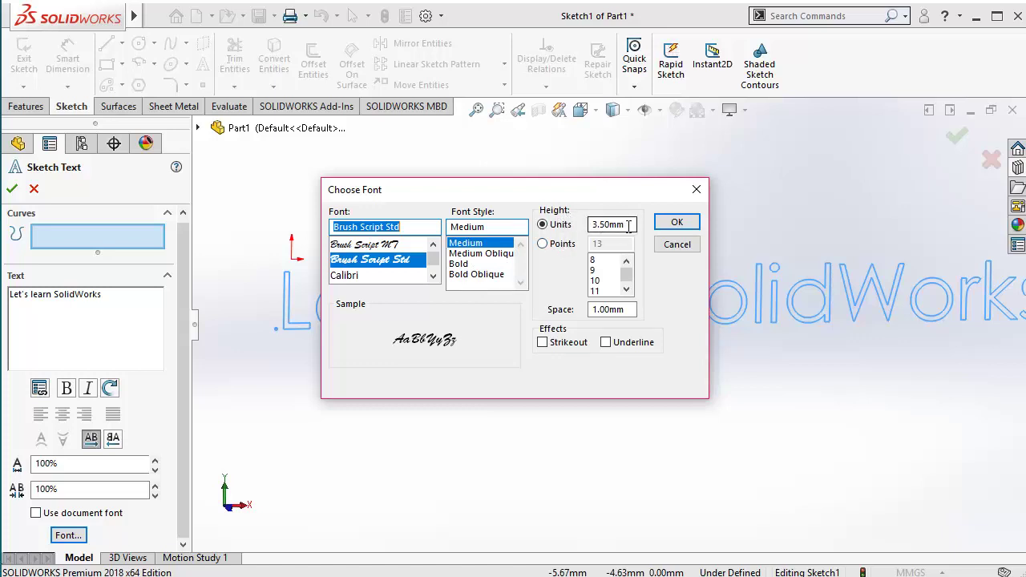
Step: Switch the text height from units to points and apply the font settings to the sketch text
left_click(543, 248)
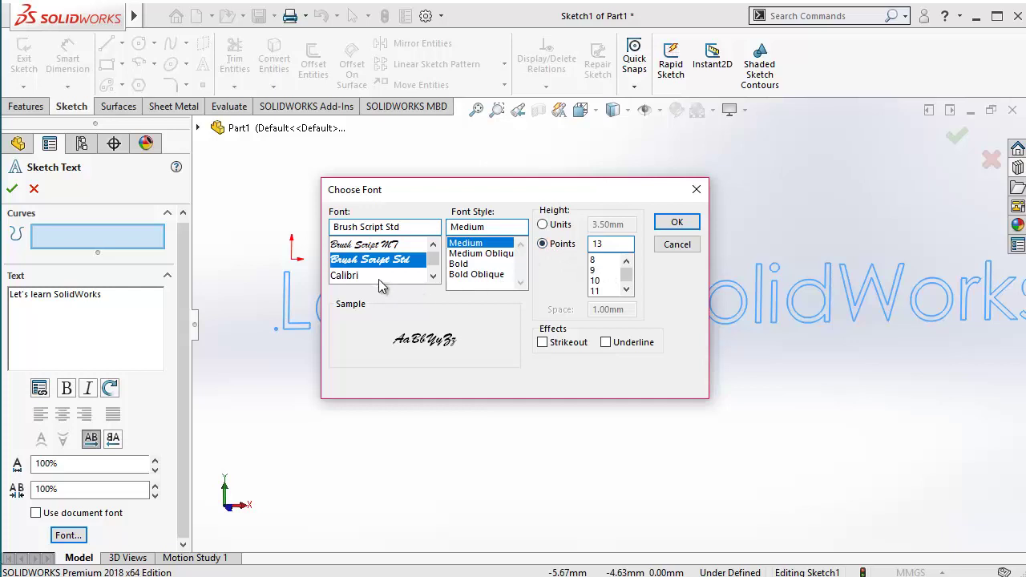
left_click(677, 222)
scroll(728, 319, "down", 2)
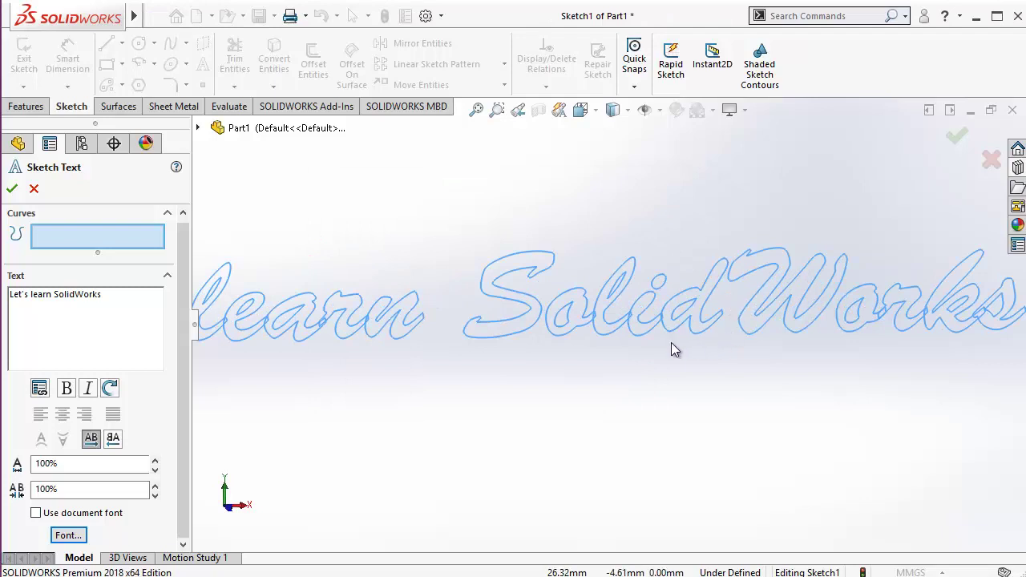
scroll(561, 353, "up", 3)
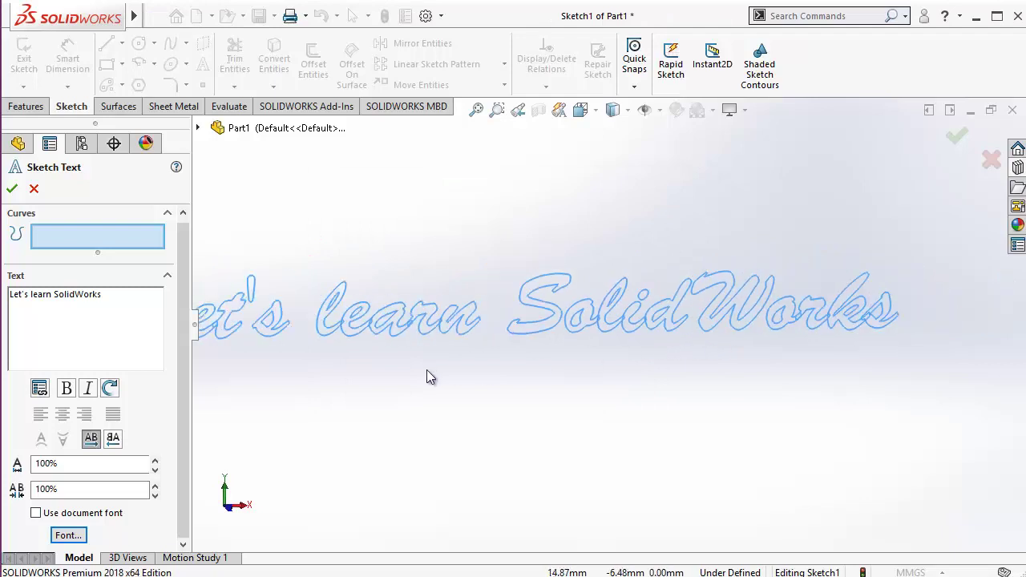
left_click(12, 190)
left_click(366, 403)
scroll(313, 344, "down", 2)
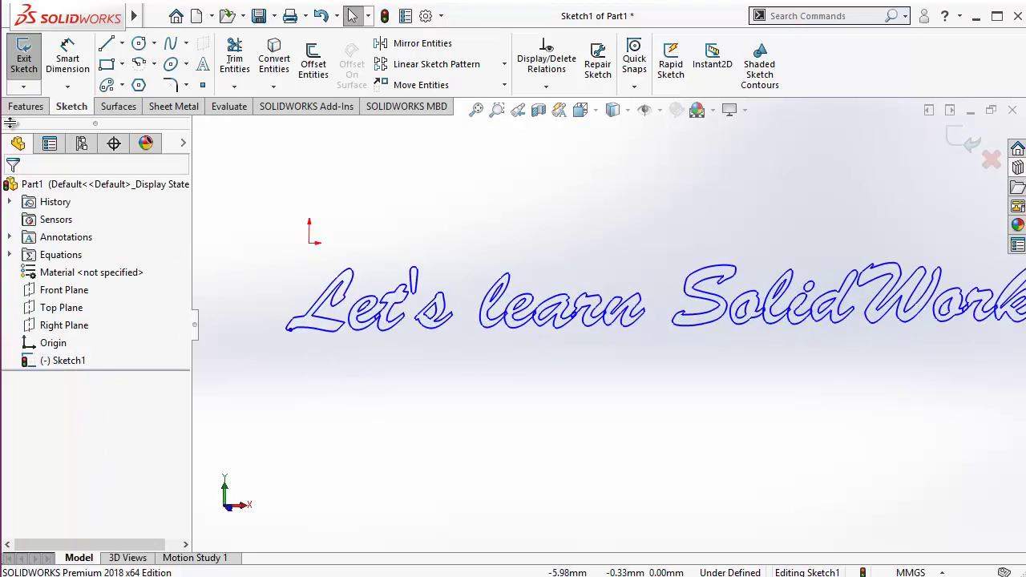
Step: Extrude the Brush Script sketch text as a boss with a blind depth of 1 mm
left_click(24, 106)
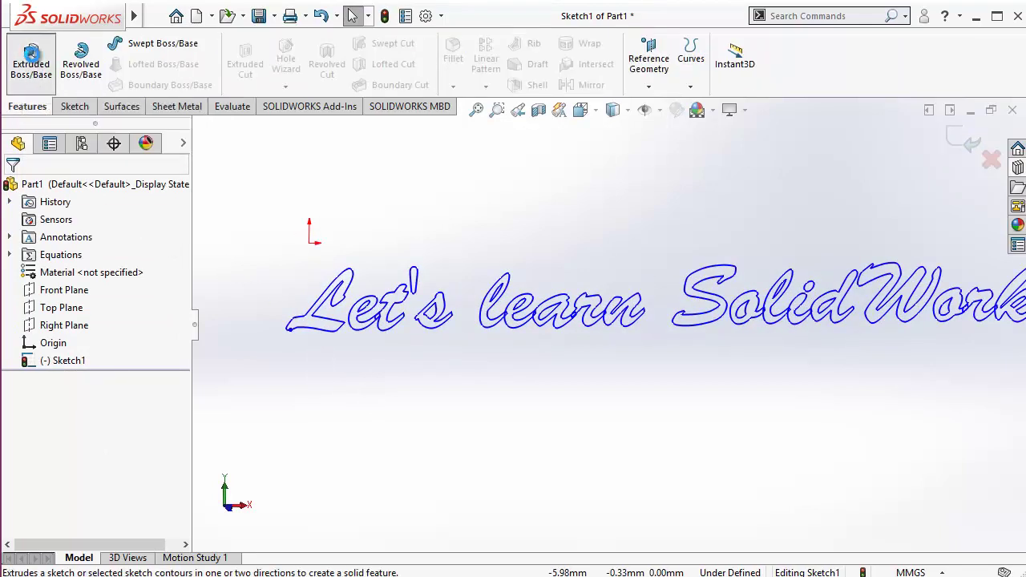
left_click(32, 53)
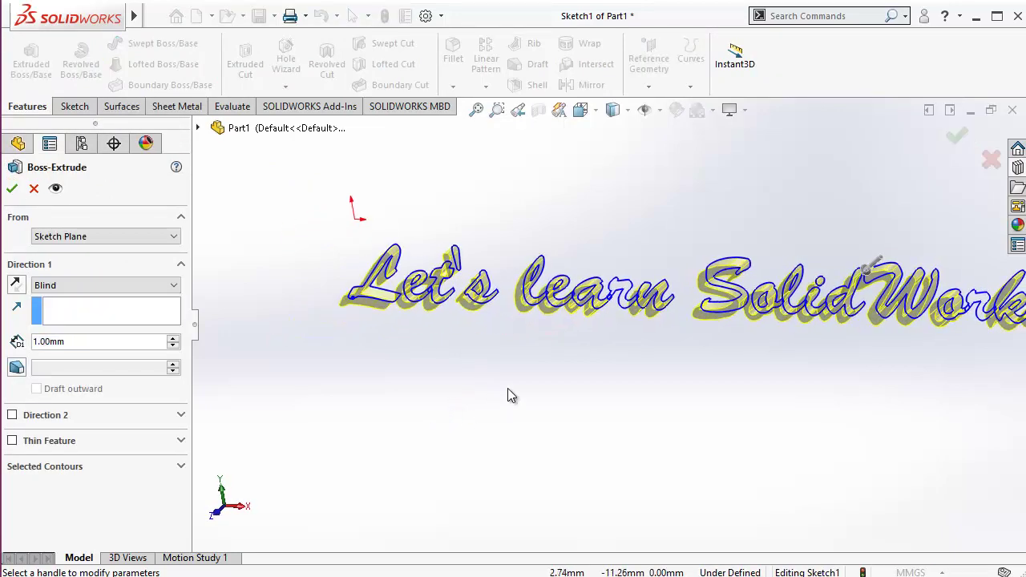
scroll(592, 289, "down", 3)
scroll(592, 289, "down", 2)
mouse_move(604, 320)
middle_mouse_down()
mouse_move(580, 339)
mouse_move(591, 334)
middle_mouse_up()
scroll(593, 331, "up", 5)
scroll(702, 247, "down", 4)
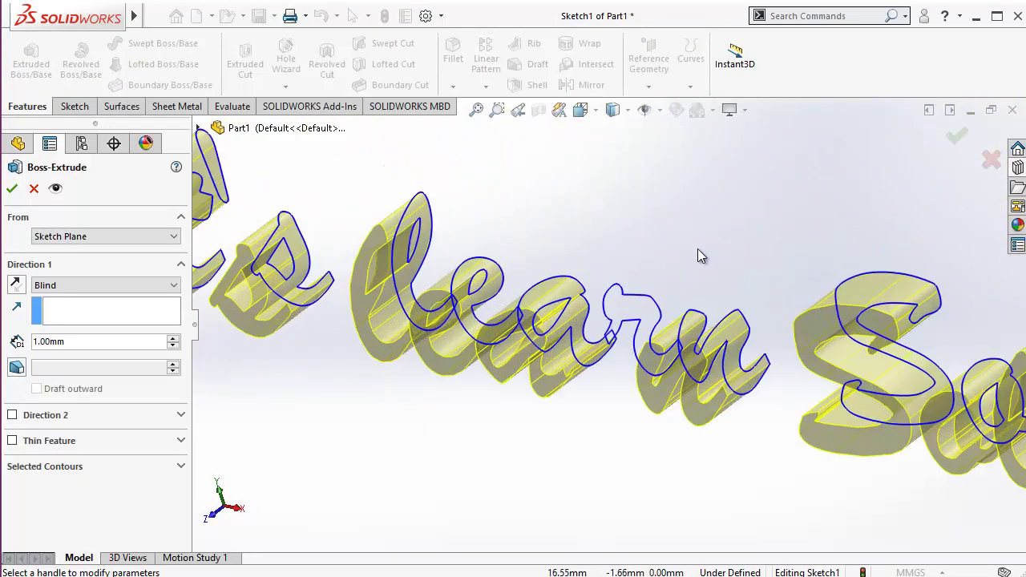
scroll(698, 249, "up", 2)
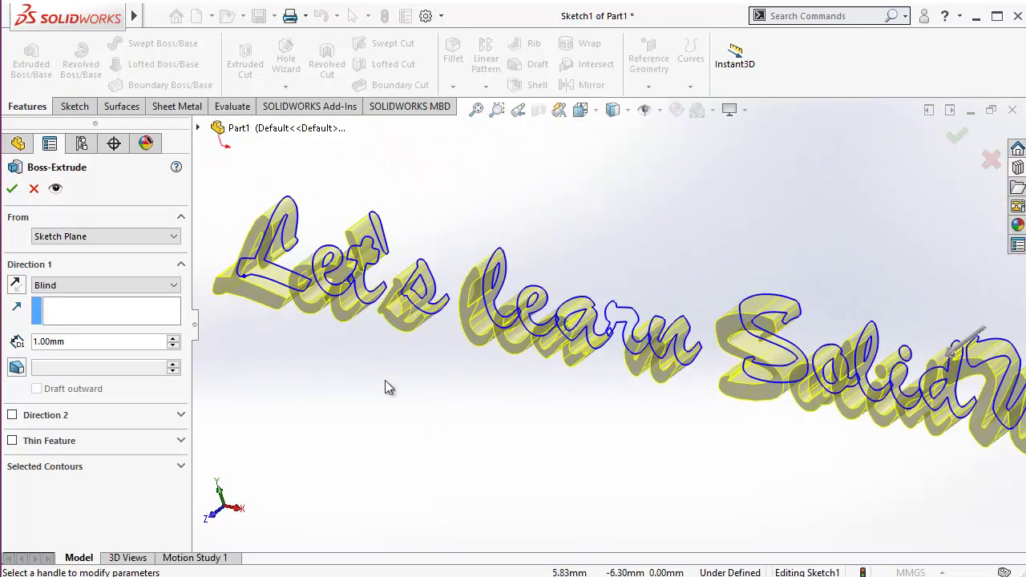
left_click(13, 192)
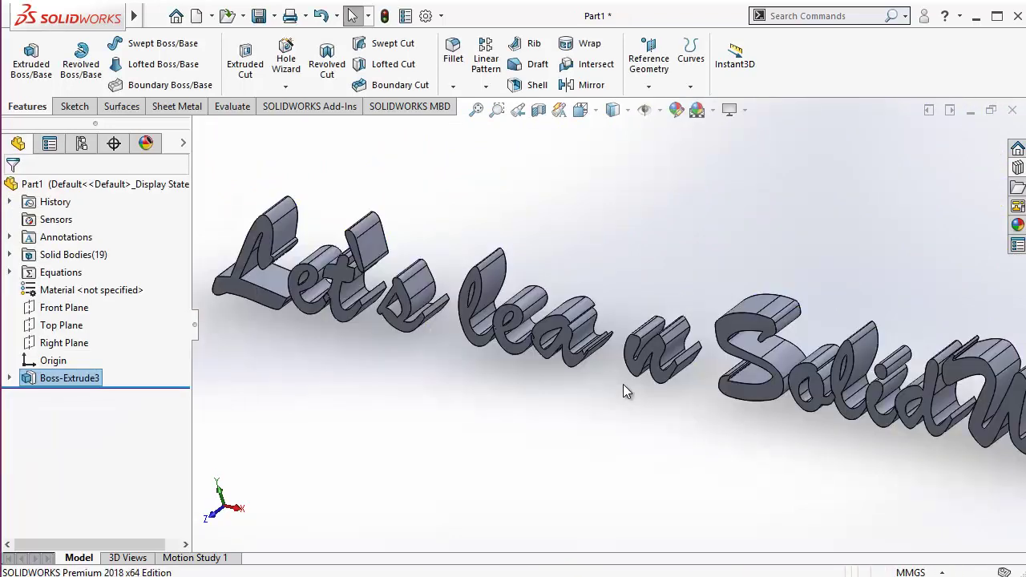
Step: Examine the extruded lettering at the gaps in "learn" and "SolidWorks" where a letter is missing
scroll(641, 388, "up", 5)
scroll(724, 367, "down", 6)
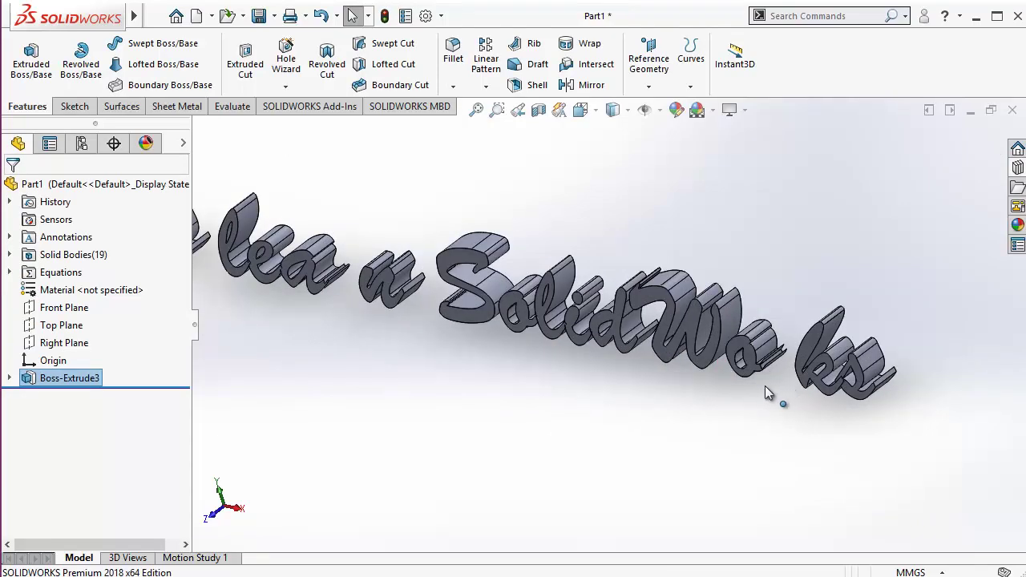
mouse_move(740, 394)
middle_mouse_down()
mouse_move(763, 314)
mouse_move(720, 289)
middle_mouse_up()
left_click(658, 385)
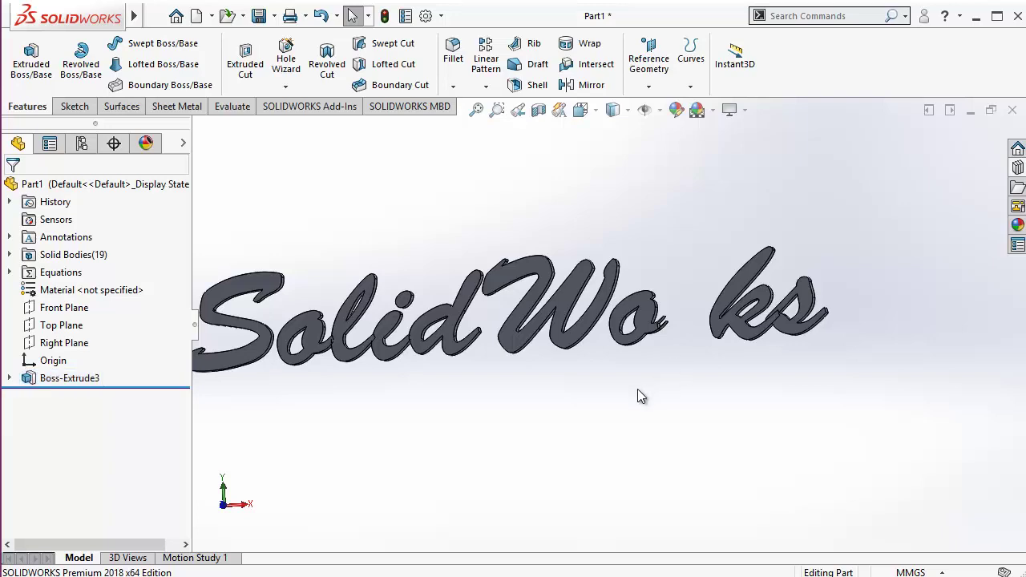
key("space")
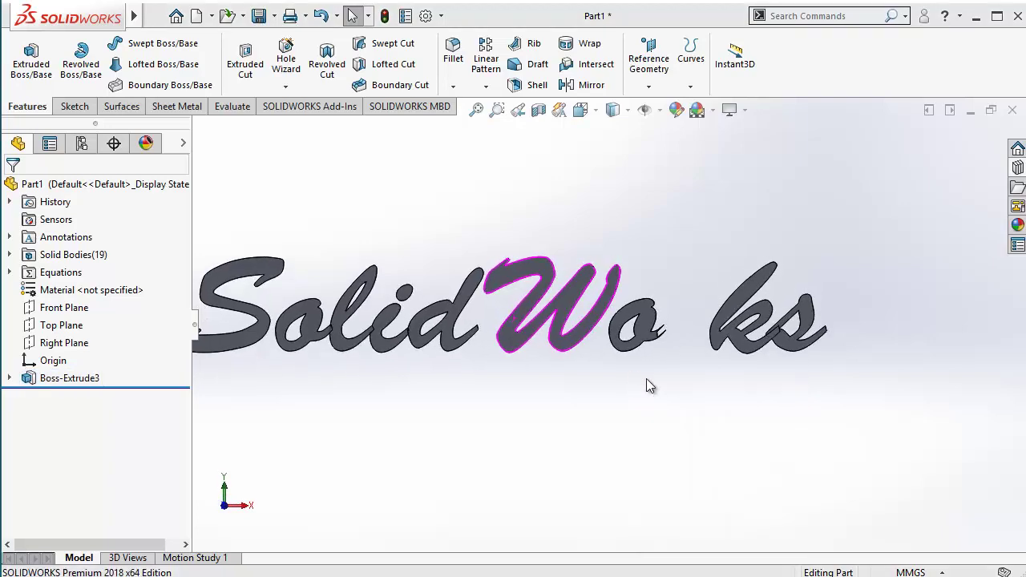
scroll(652, 347, "down", 5)
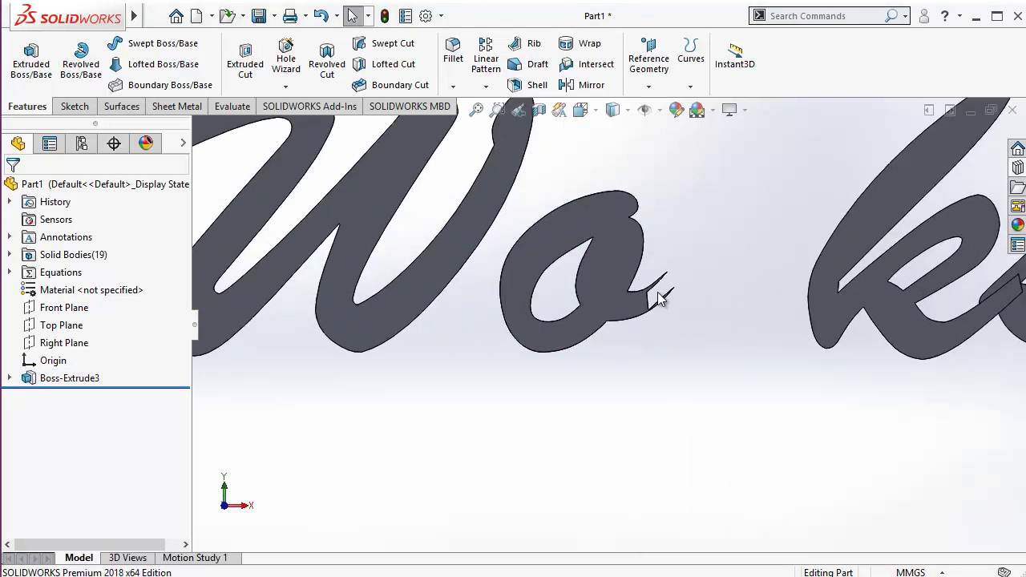
scroll(658, 298, "down", 4)
scroll(657, 301, "up", 3)
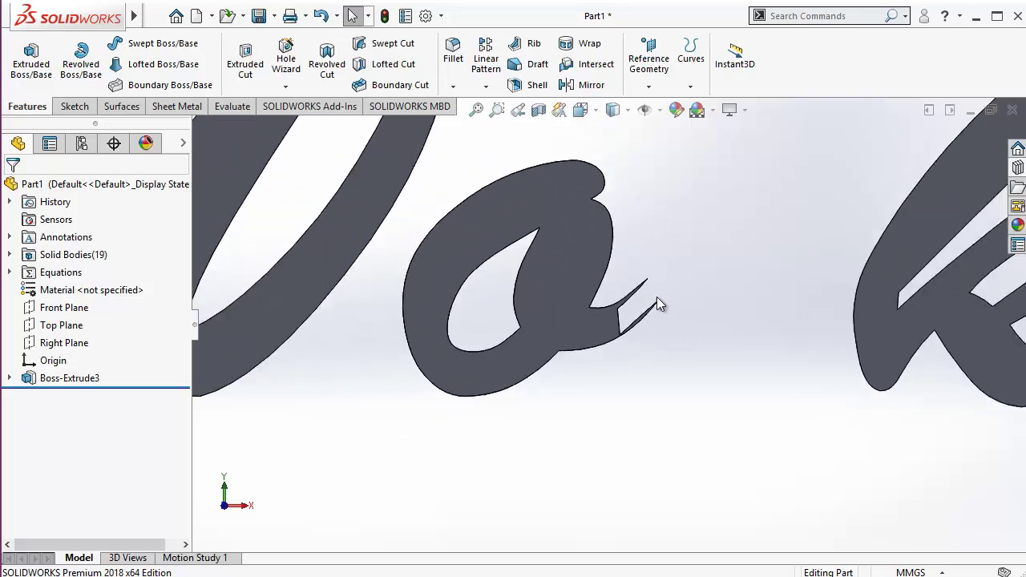
scroll(607, 326, "down", 5)
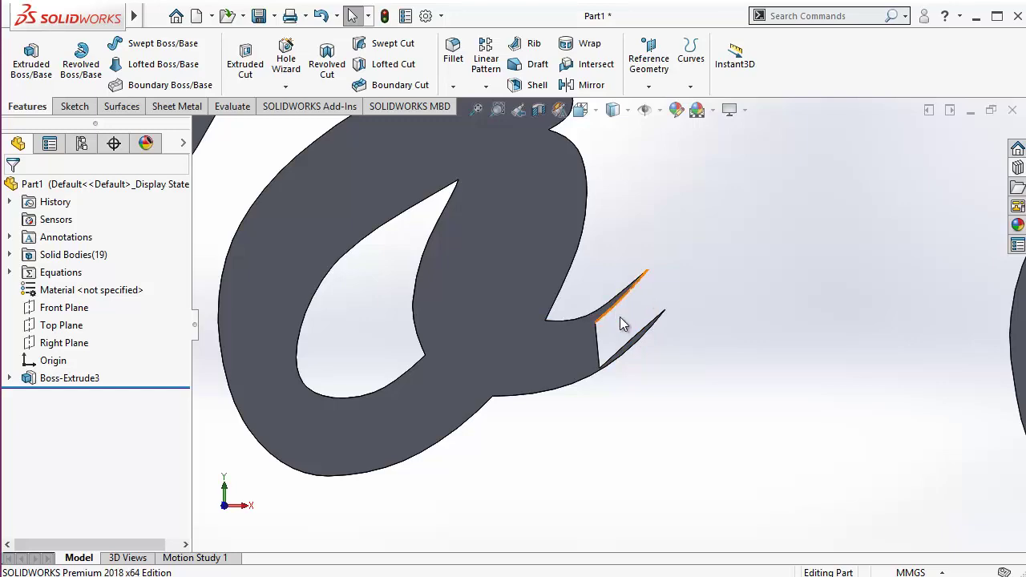
scroll(625, 324, "up", 5)
scroll(609, 341, "up", 4)
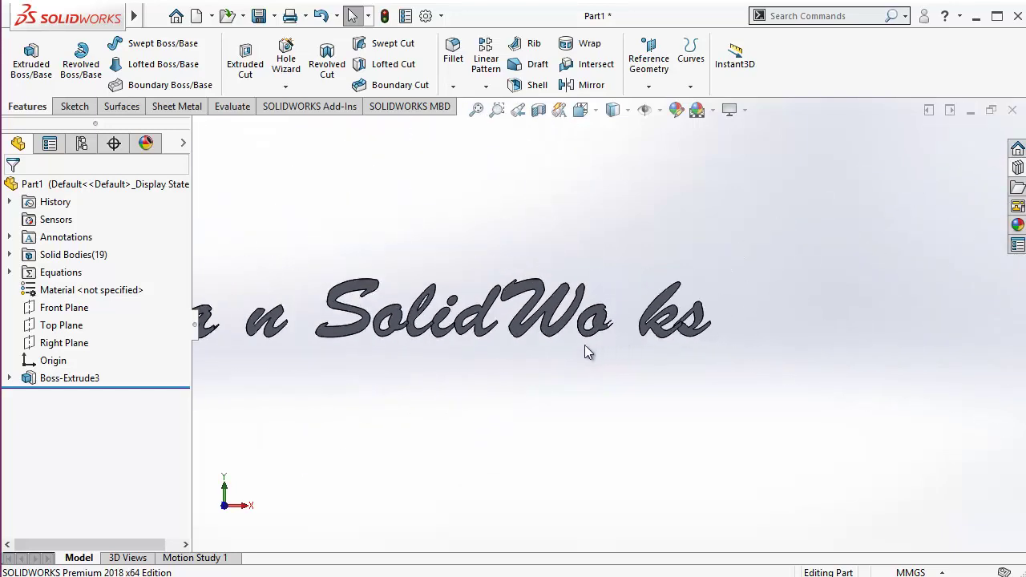
scroll(441, 337, "down", 6)
scroll(469, 303, "down", 5)
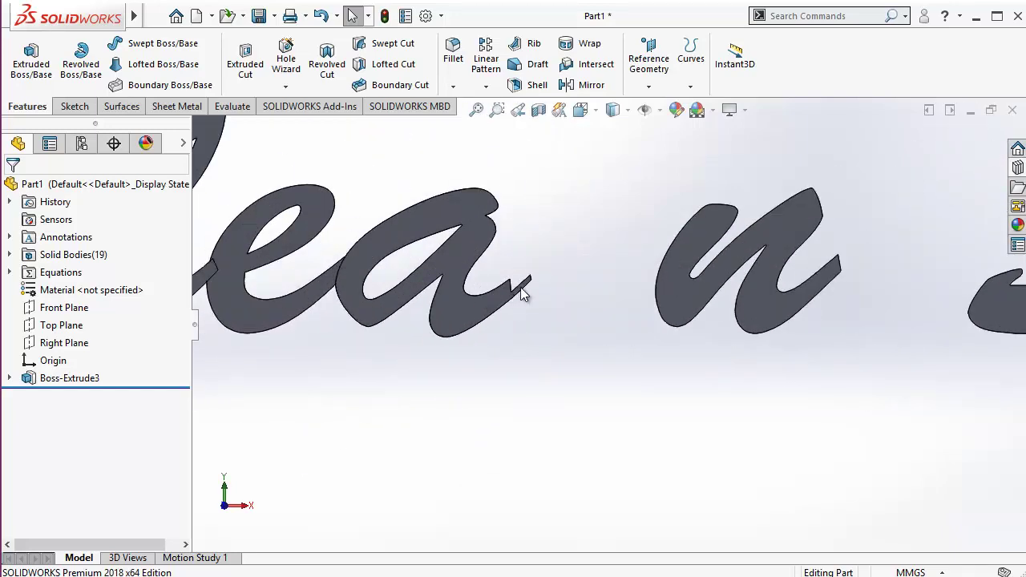
scroll(543, 316, "up", 8)
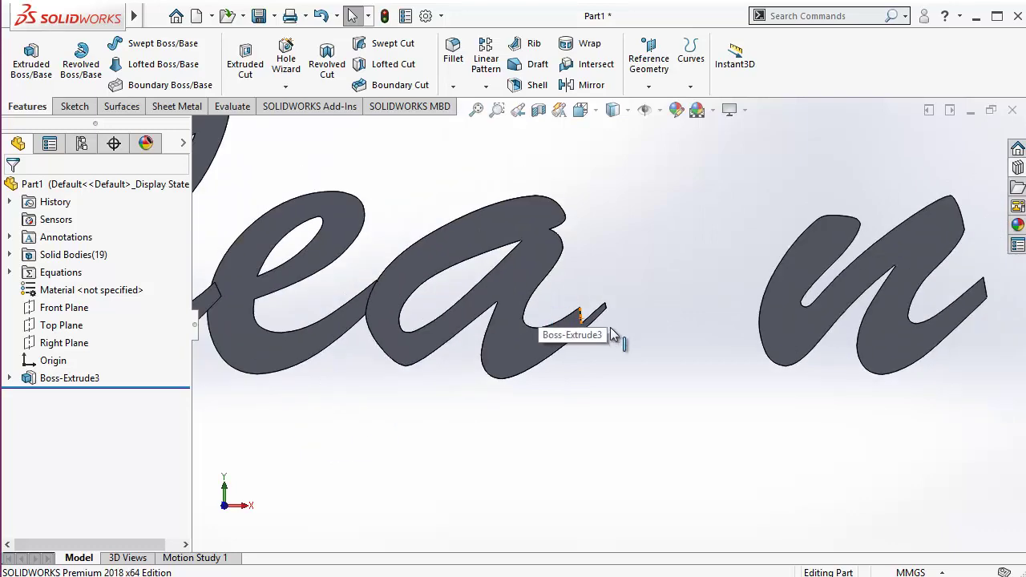
middle_click_drag(548, 362, 561, 401)
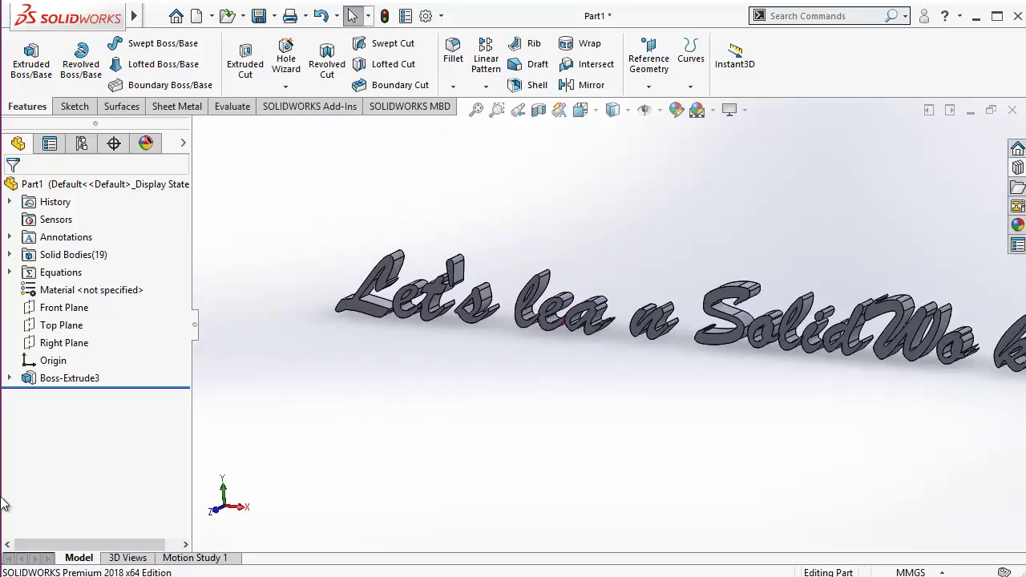
Step: Delete the text extrusion and reopen its sketch for editing
left_click(69, 376)
key("Delete")
key("Return")
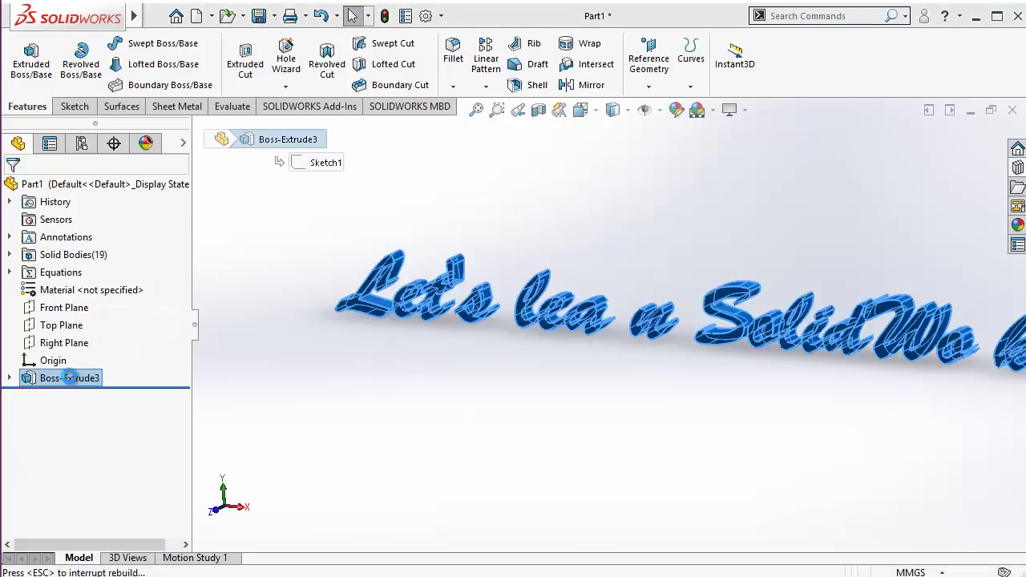
left_click(60, 360)
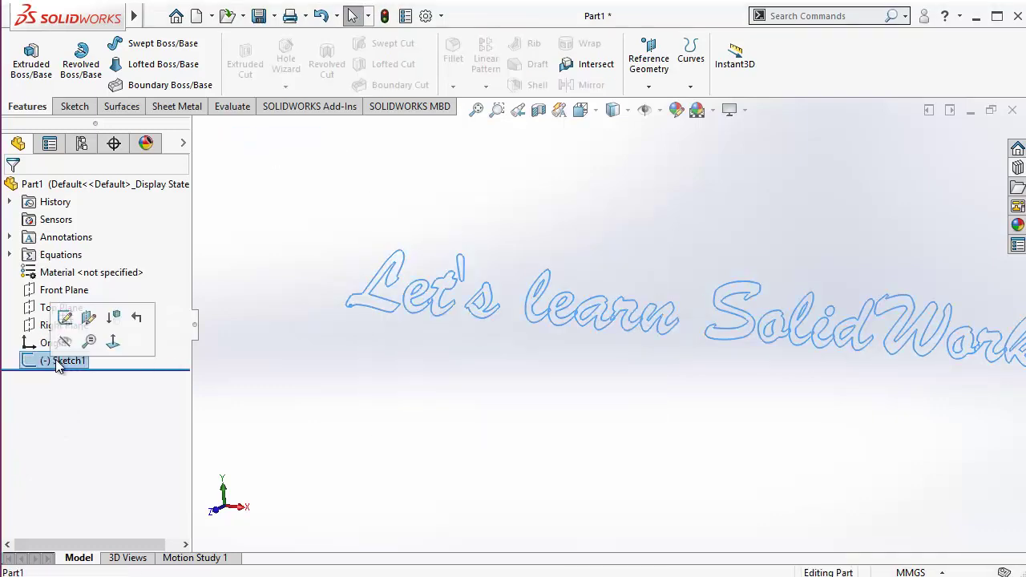
left_click(65, 318)
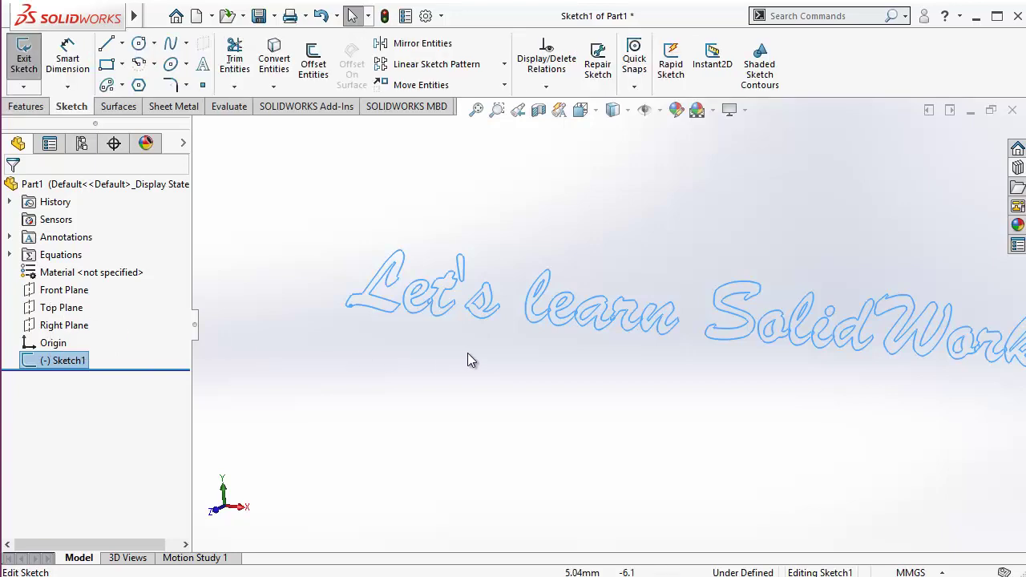
Step: Inspect the text outlines for overlaps between neighbouring letters, especially before the "r" in "learn" and "SolidWorks"
scroll(537, 361, "up", 10)
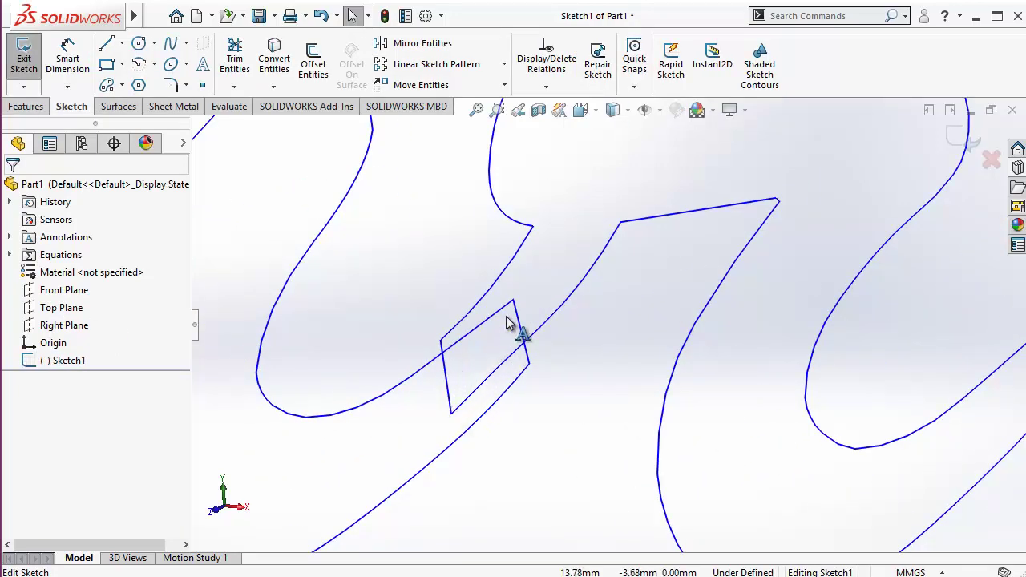
scroll(577, 311, "down", 5)
scroll(682, 329, "down", 2)
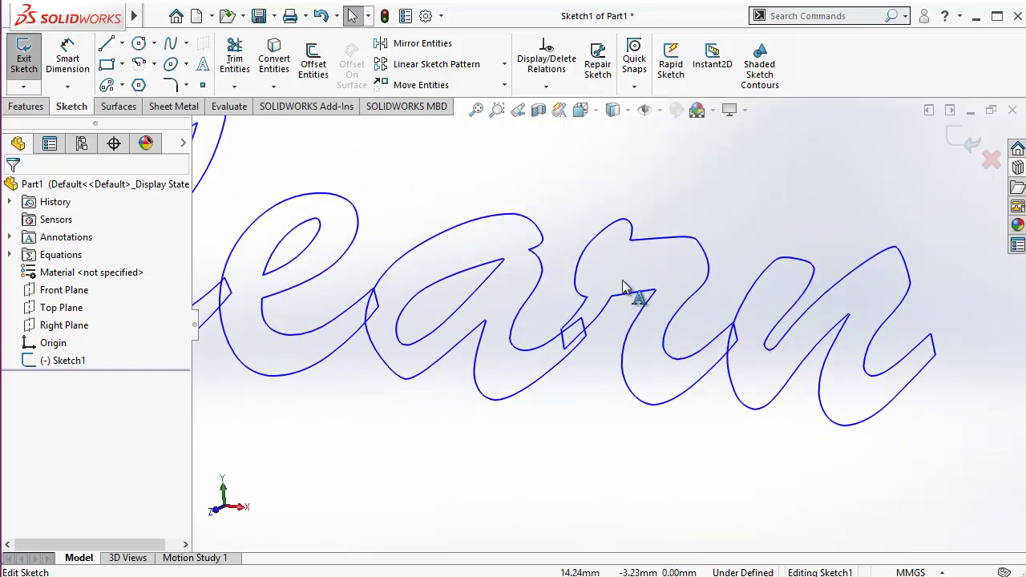
scroll(558, 433, "up", 3)
scroll(529, 429, "up", 1)
scroll(566, 385, "down", 1)
scroll(654, 380, "up", 2)
scroll(747, 366, "up", 1)
scroll(866, 343, "down", 6)
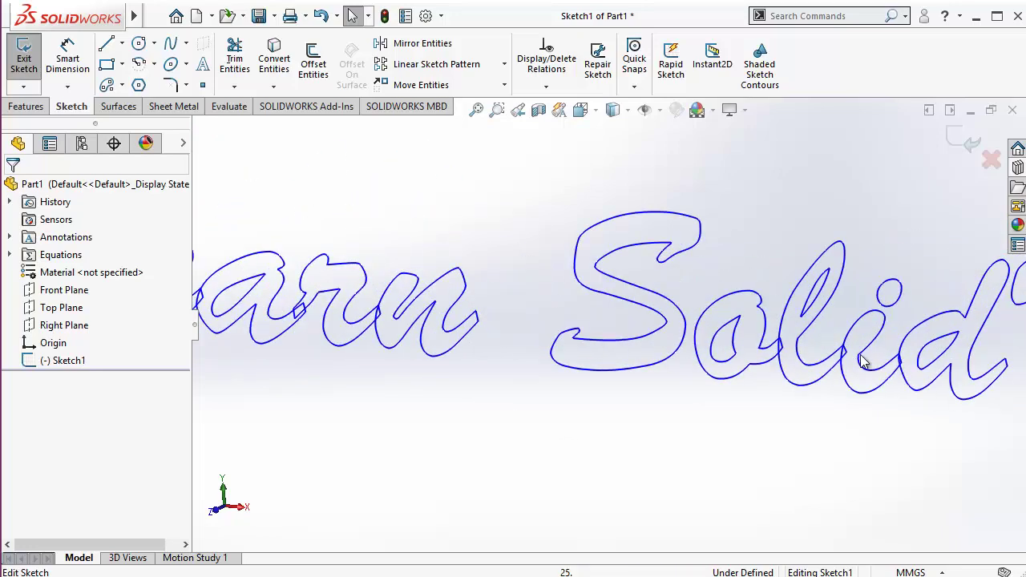
scroll(786, 360, "up", 3)
scroll(882, 359, "up", 4)
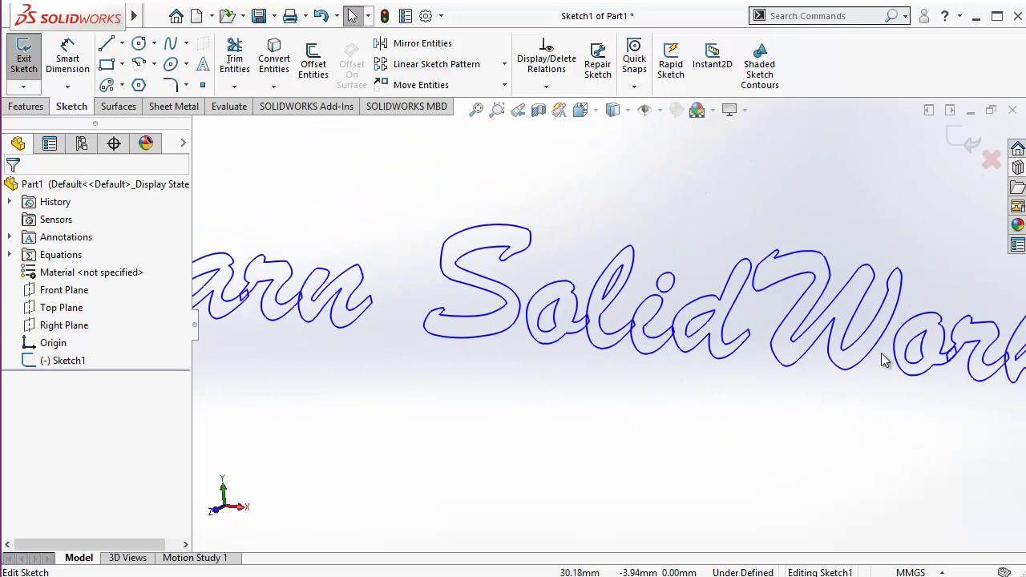
scroll(802, 322, "down", 6)
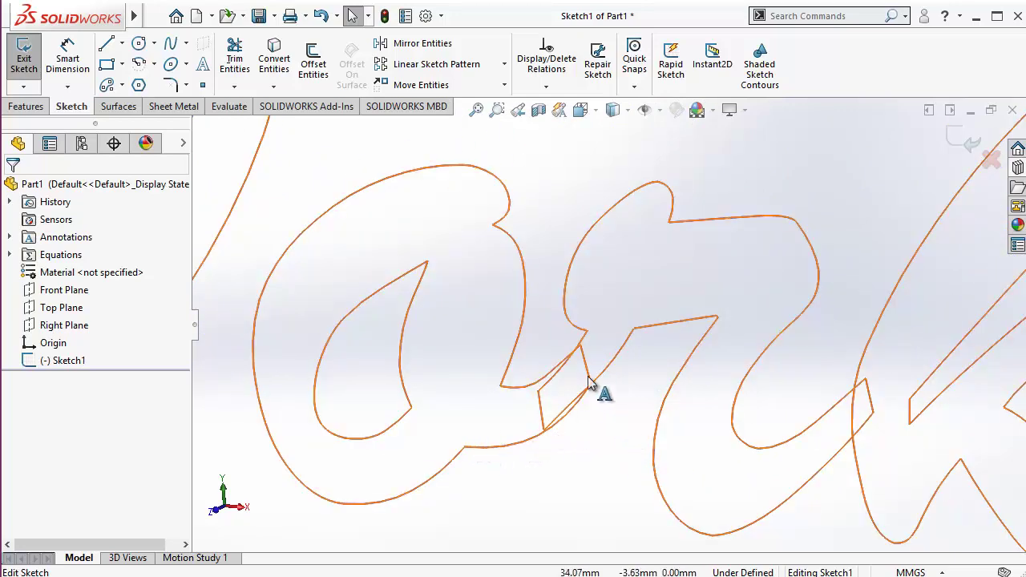
scroll(591, 385, "down", 4)
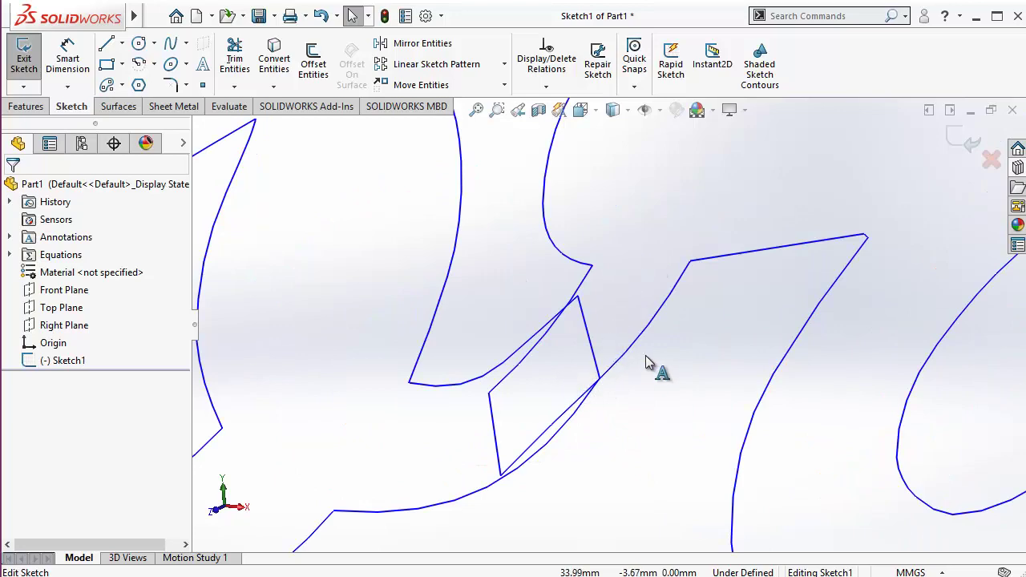
scroll(649, 362, "up", 3)
scroll(623, 383, "up", 4)
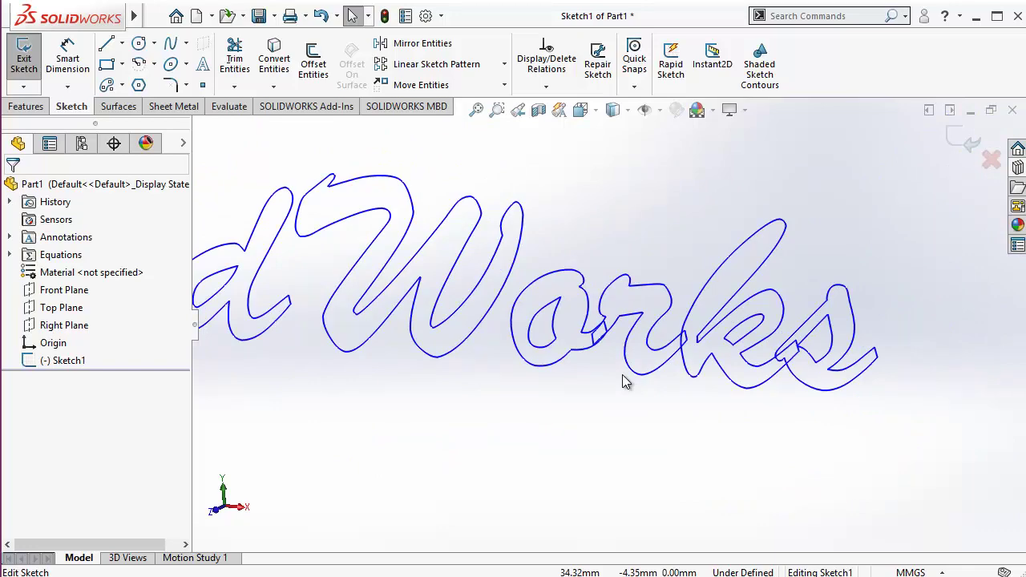
scroll(645, 371, "up", 4)
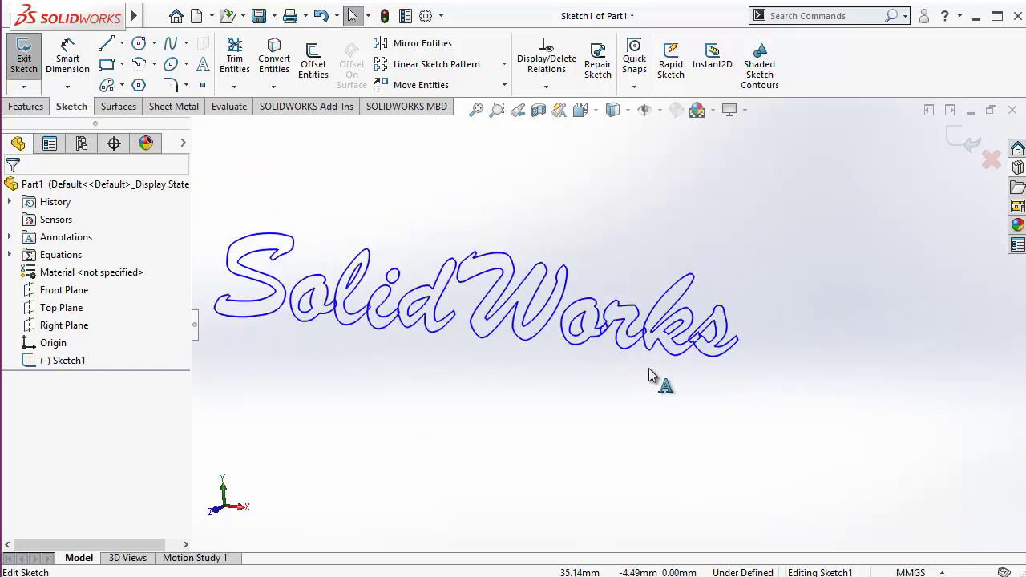
scroll(493, 369, "up", 2)
scroll(452, 335, "down", 3)
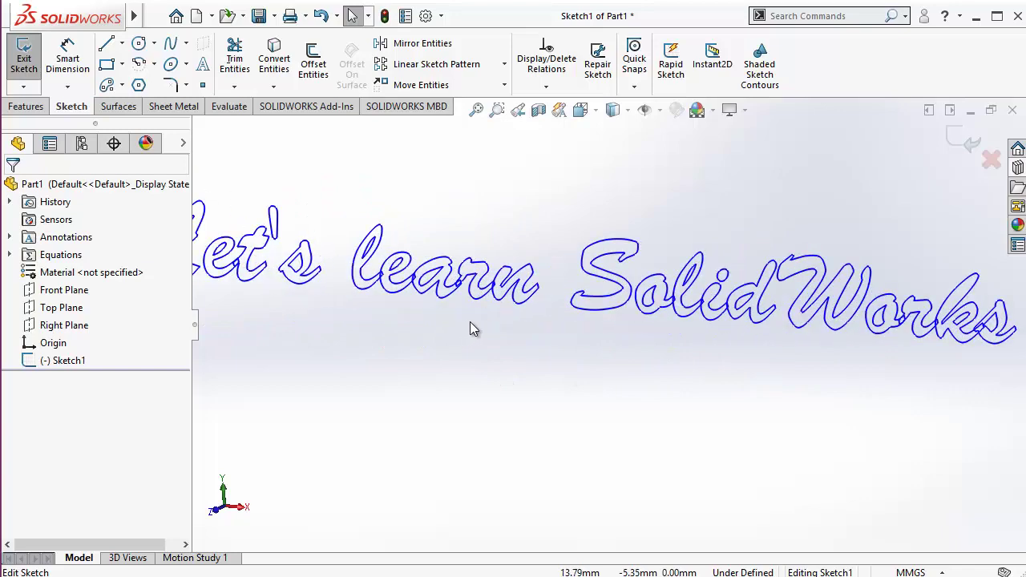
Step: Dissolve the "Let's learn SolidWorks" sketch text into editable sketch entities
left_click(626, 293)
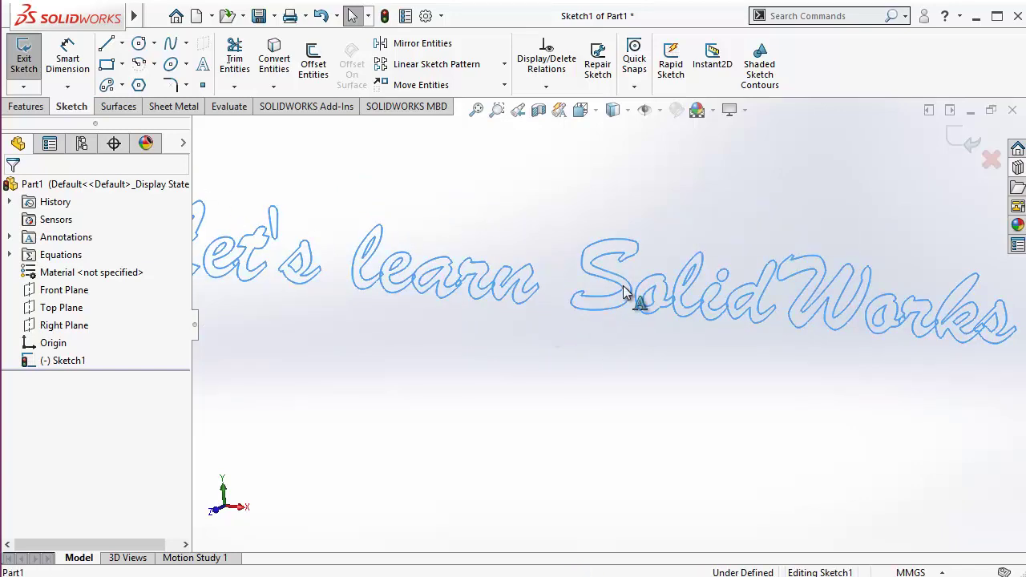
right_click(625, 293)
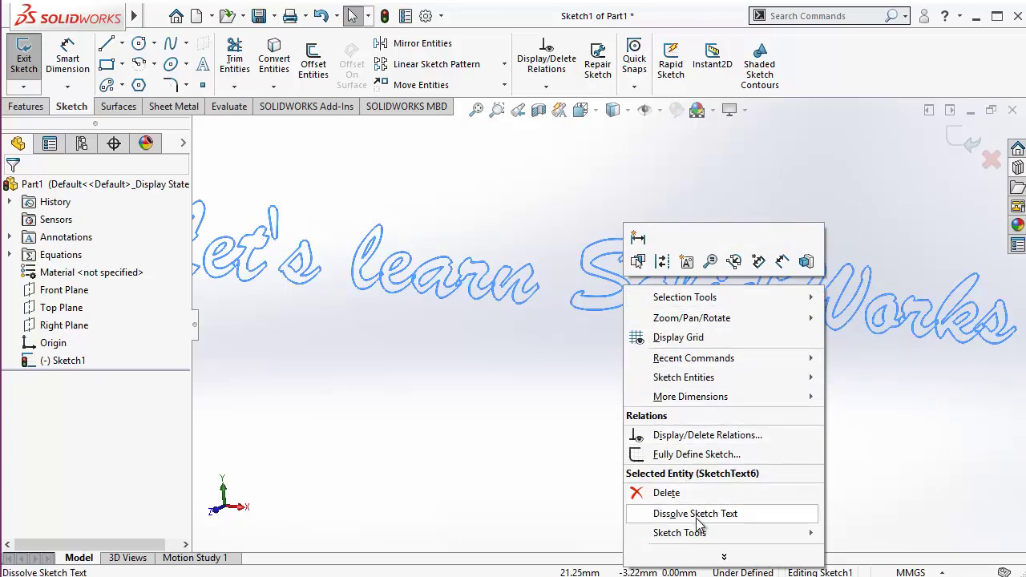
left_click(696, 515)
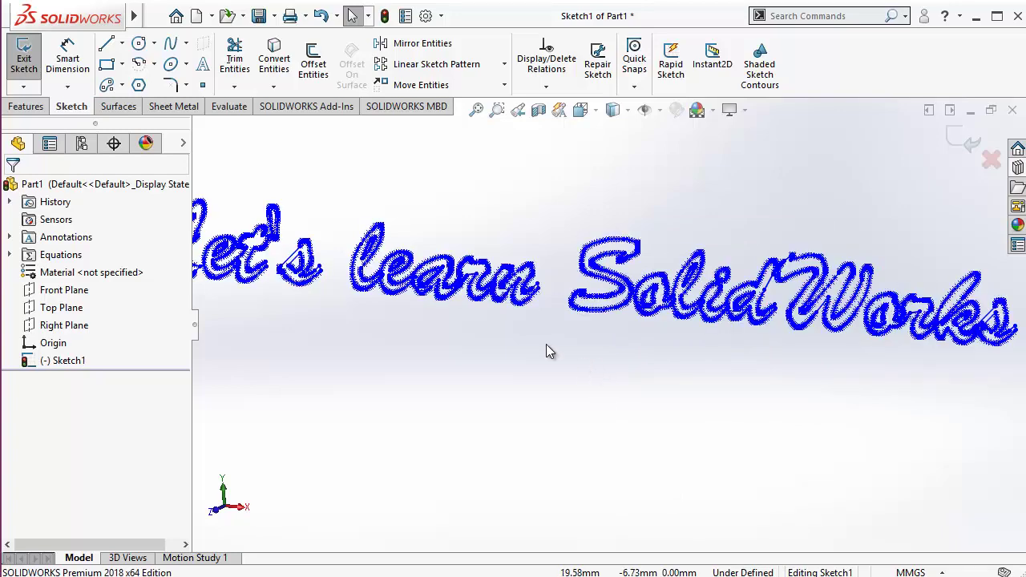
Step: Power-trim the overlapping outline segments where the "e" meets the "t" in "Let's"
scroll(526, 336, "up", 3)
scroll(401, 321, "down", 5)
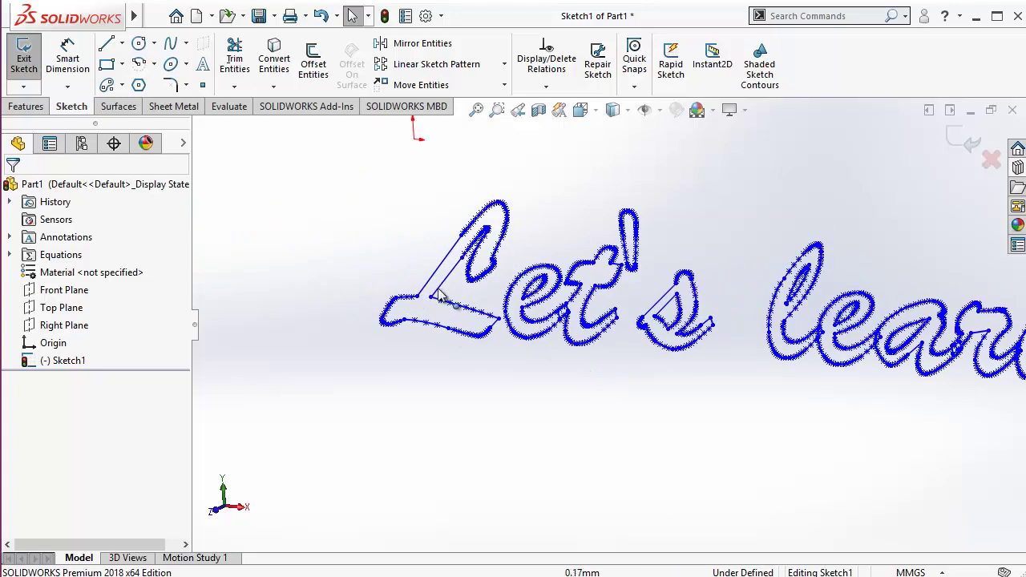
scroll(439, 297, "down", 2)
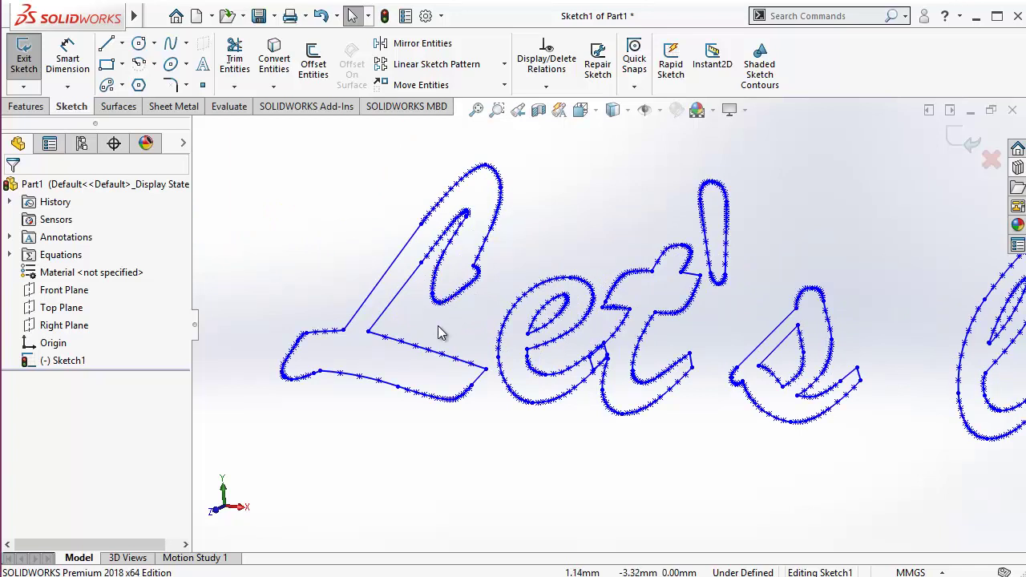
scroll(623, 385, "down", 5)
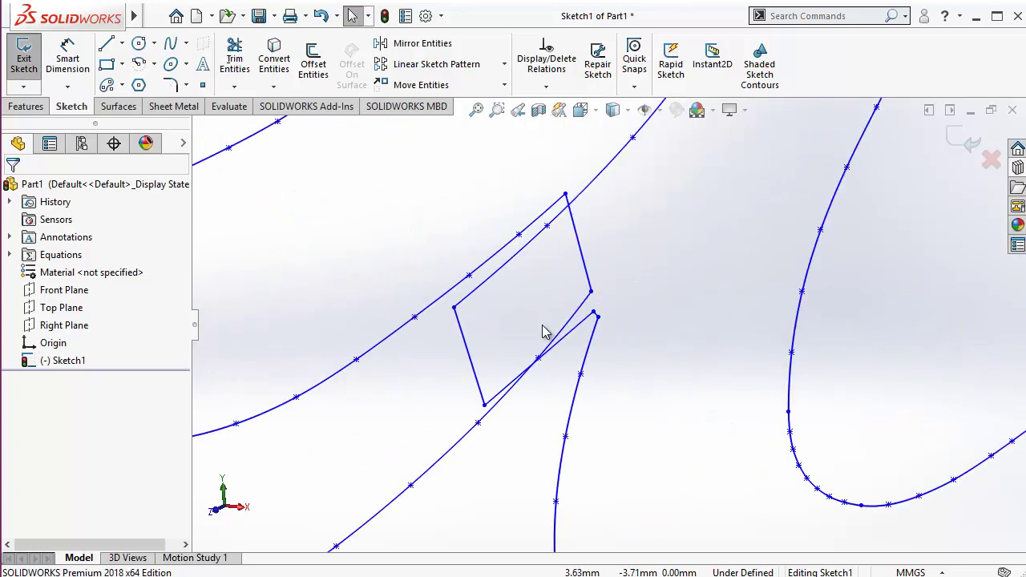
scroll(543, 332, "down", 1)
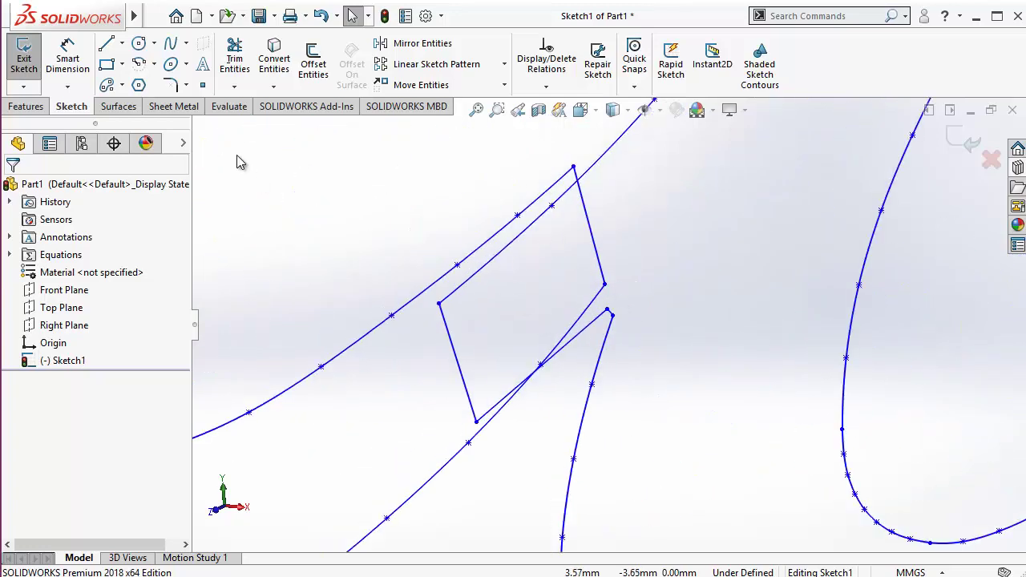
left_click(235, 62)
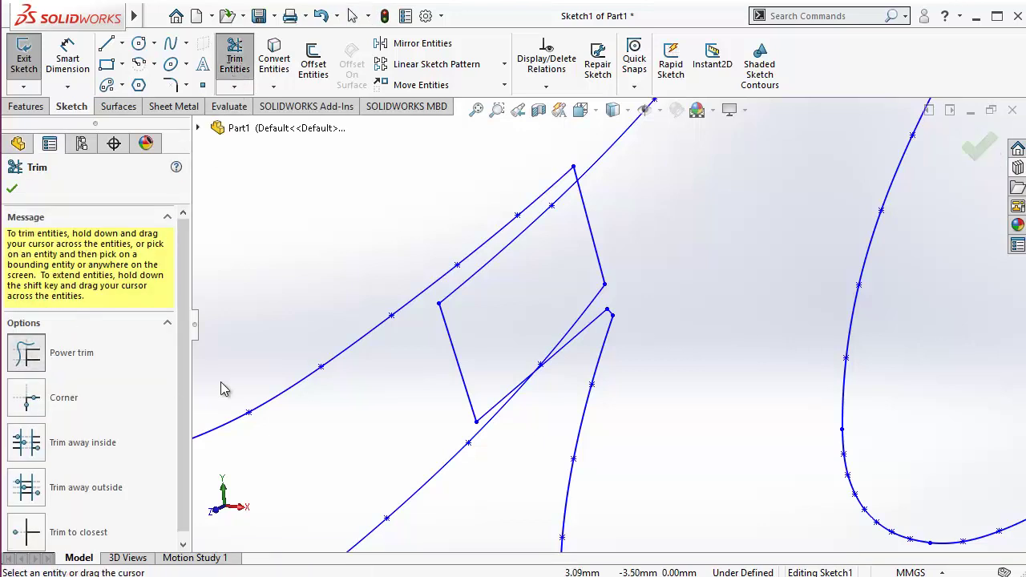
left_click_drag(451, 371, 510, 302)
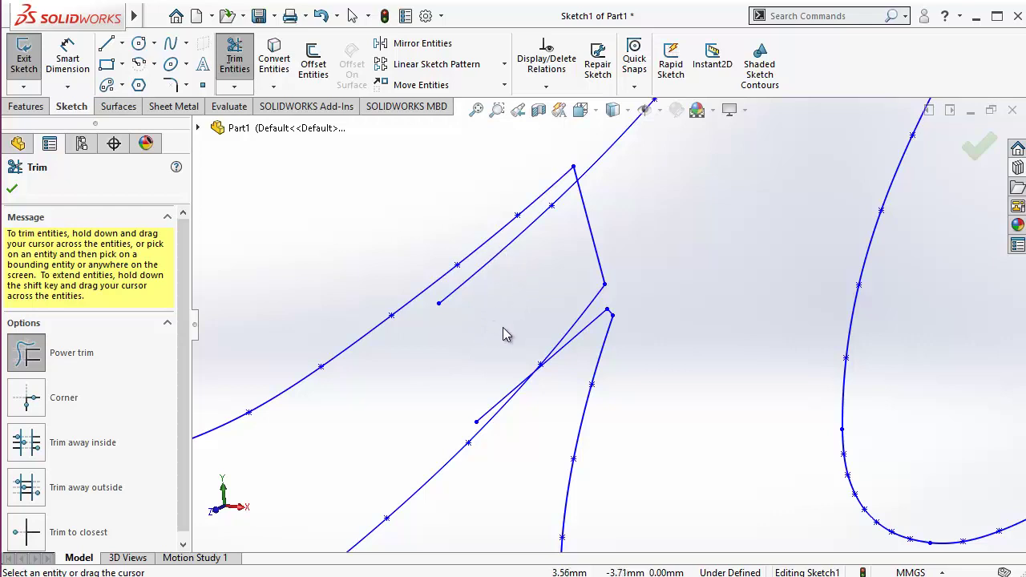
left_click_drag(499, 302, 624, 218)
scroll(607, 306, "down", 6)
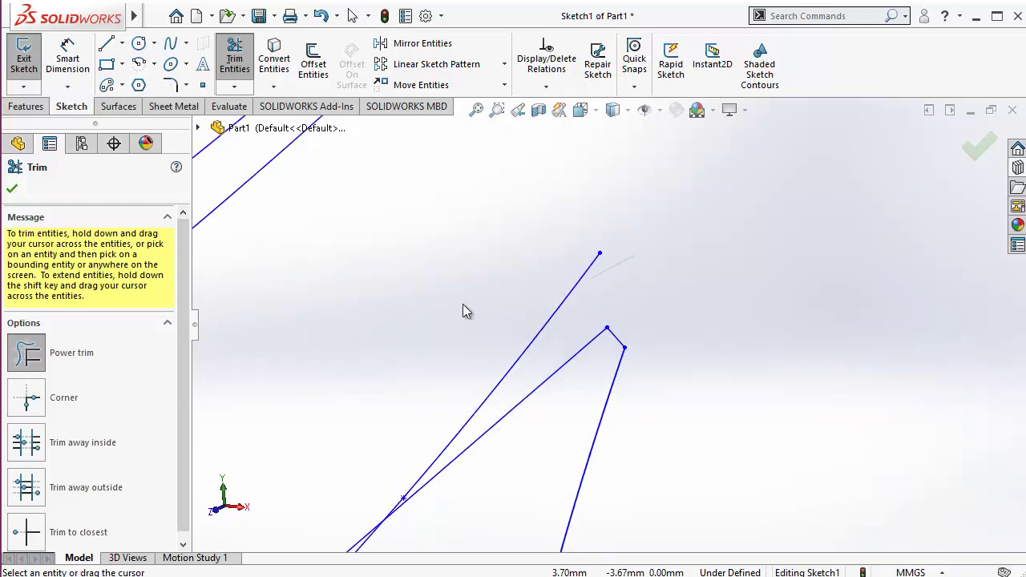
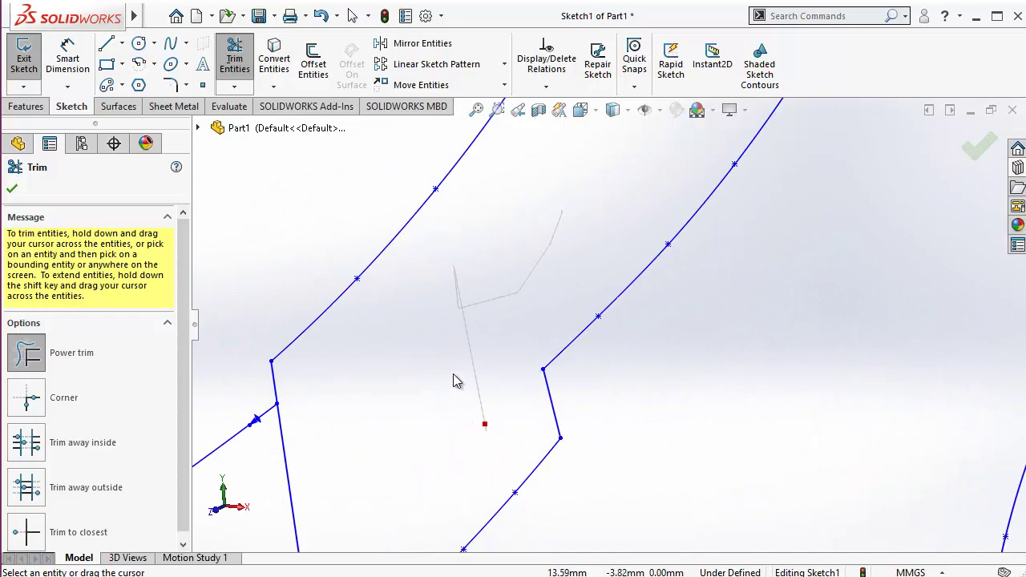
Step: Trim away the overlapping outline segments where the "r" joins the "n" in "learn"
scroll(599, 358, "up", 3)
scroll(599, 358, "up", 3)
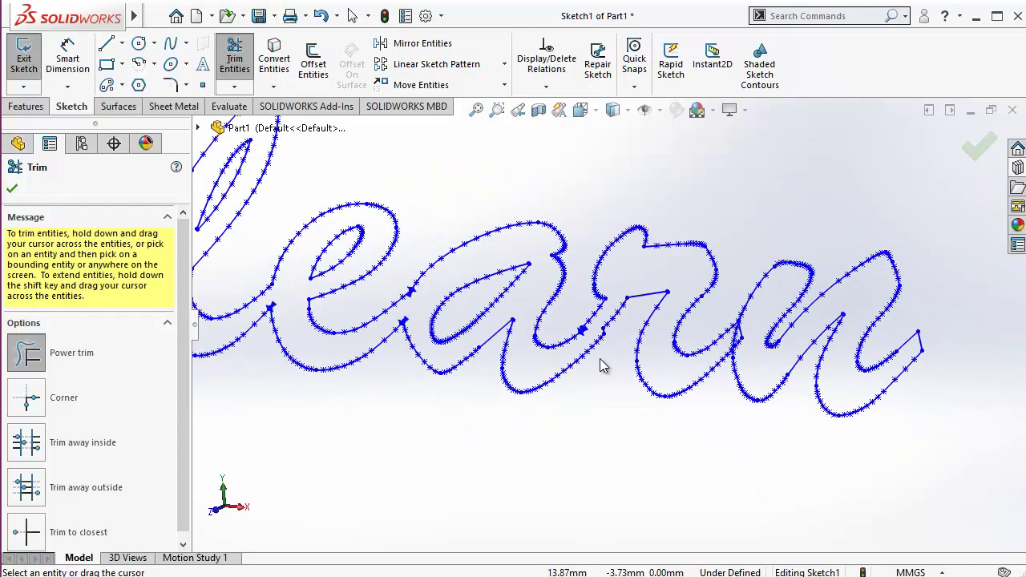
scroll(779, 360, "down", 4)
scroll(729, 293, "down", 2)
mouse_move(729, 293)
left_mouse_down()
mouse_move(685, 308)
mouse_move(660, 351)
mouse_move(673, 437)
mouse_move(669, 402)
mouse_move(587, 381)
mouse_move(539, 407)
left_mouse_up()
scroll(721, 358, "up", 3)
scroll(690, 390, "up", 3)
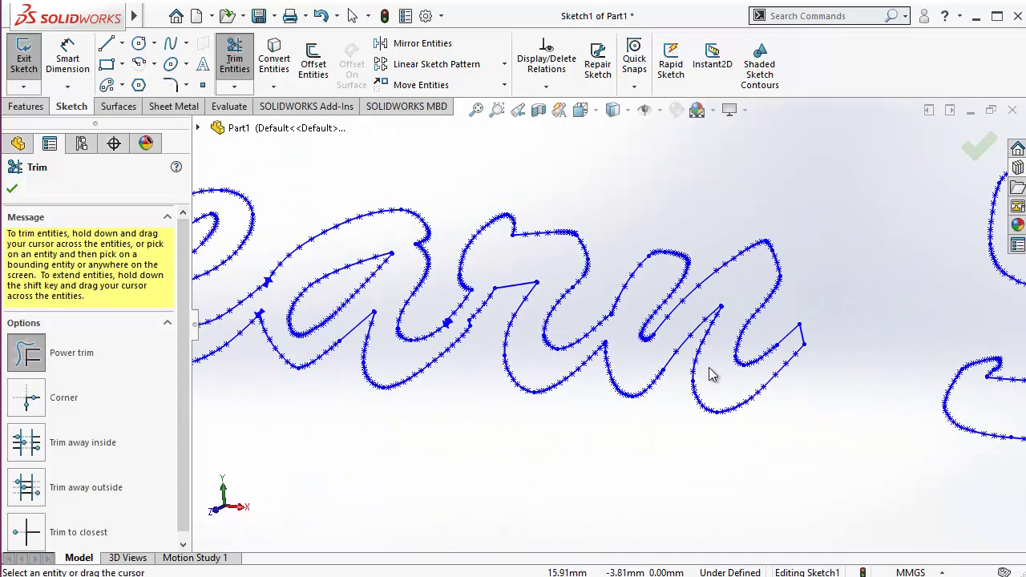
Step: Trim the crossing segments where the "o" runs into the "l" in "SolidWorks", leaving one open passage between the letters
scroll(829, 359, "down", 5)
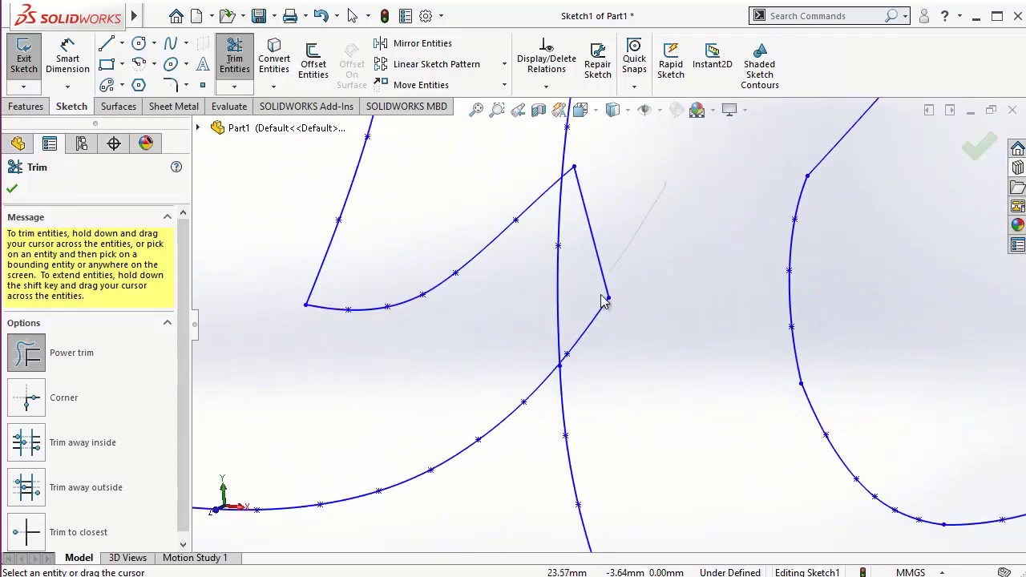
left_click_drag(605, 300, 586, 324)
mouse_move(586, 225)
left_mouse_down()
mouse_move(572, 159)
mouse_move(570, 206)
mouse_move(582, 178)
mouse_move(628, 251)
left_mouse_up()
scroll(809, 310, "up", 4)
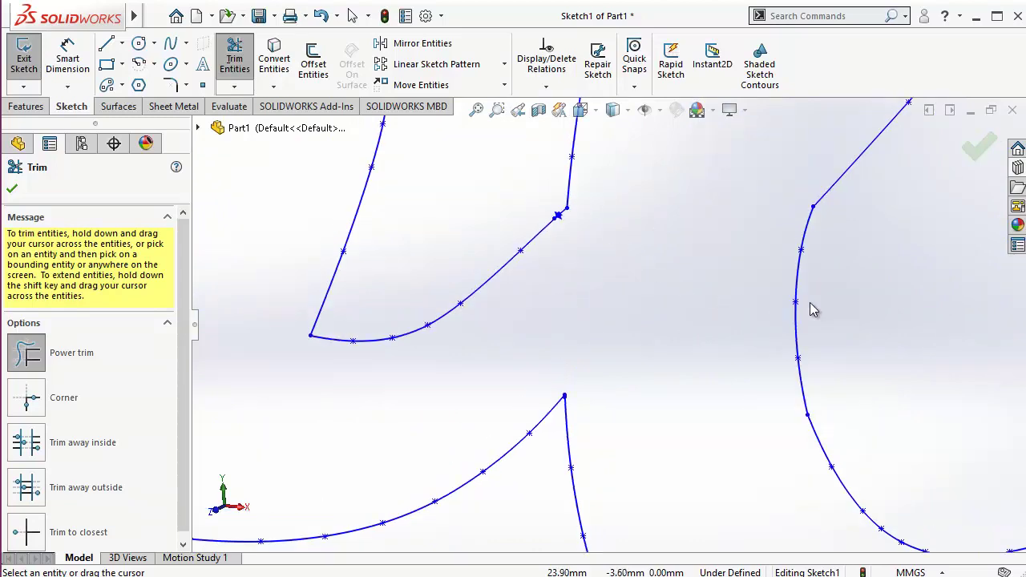
Step: Trim the overlapping segments and the leftover end line between the "l" and "i" in "SolidWorks"
scroll(779, 331, "down", 4)
scroll(654, 350, "up", 6)
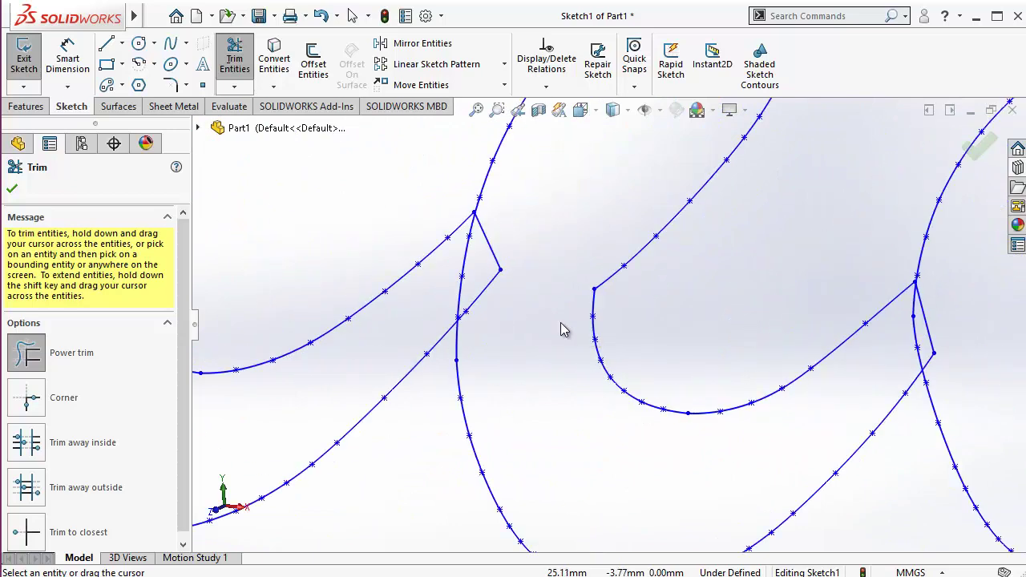
left_click_drag(481, 227, 432, 273)
left_click_drag(586, 203, 583, 191)
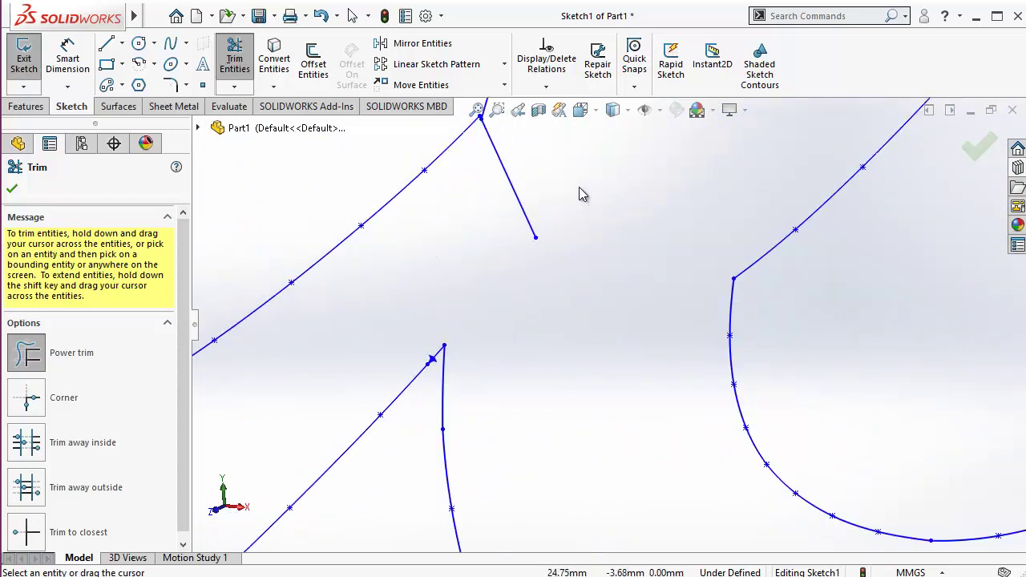
left_click_drag(470, 259, 556, 184)
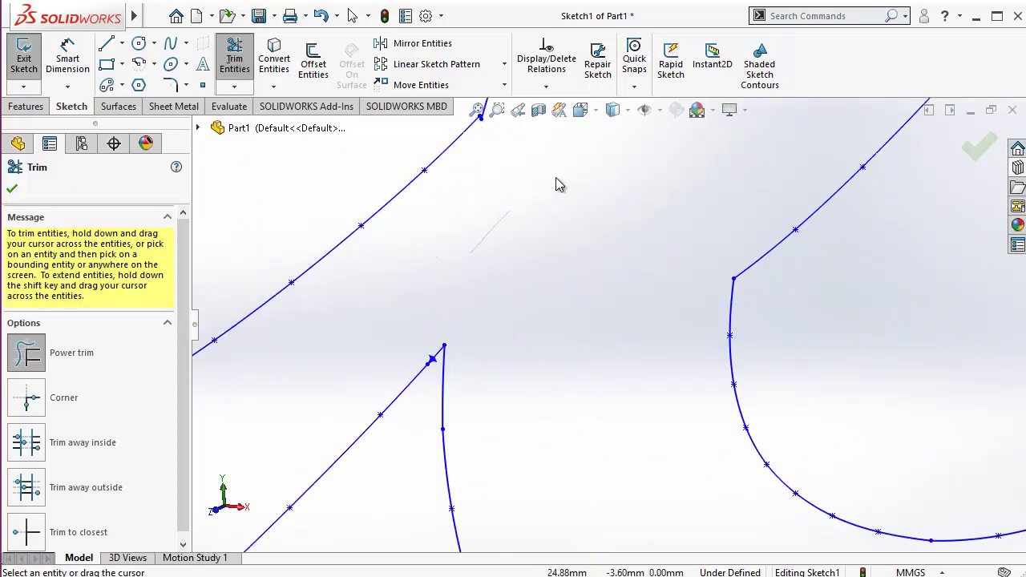
Step: Trim the overlapping outline segments where the "i" joins the "d" in "SolidWorks"
scroll(721, 329, "up", 4)
scroll(733, 342, "up", 5)
mouse_move(586, 299)
left_mouse_down()
mouse_move(458, 366)
mouse_move(486, 268)
mouse_move(525, 269)
mouse_move(460, 283)
mouse_move(539, 348)
mouse_move(548, 332)
left_mouse_up()
scroll(509, 362, "up", 3)
scroll(504, 281, "down", 3)
scroll(828, 341, "up", 5)
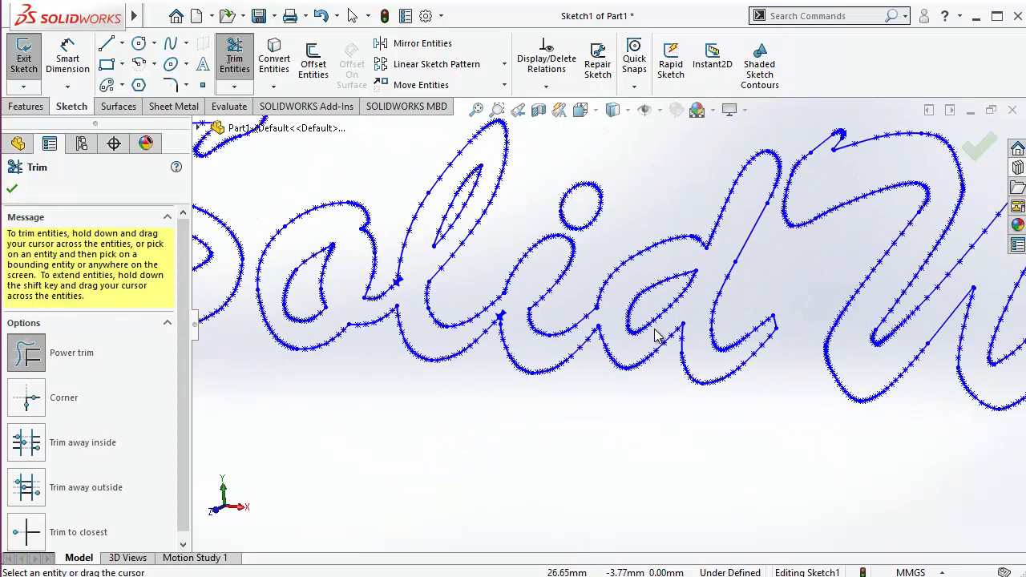
Step: Trim the slanted end line and the upper overhanging curve at the junction of "o" and "r" in "SolidWorks"
scroll(828, 341, "down", 3)
scroll(671, 336, "down", 5)
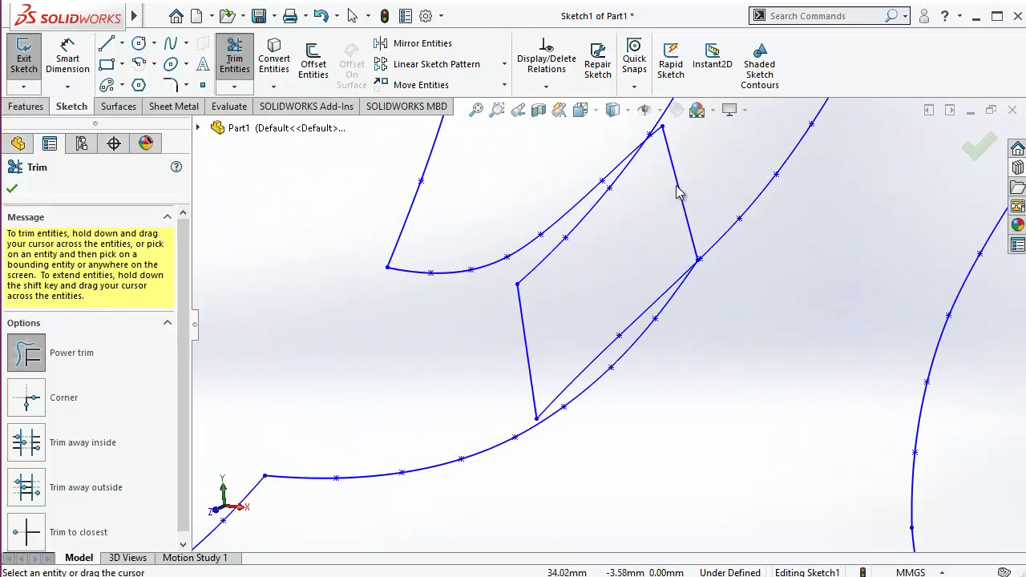
scroll(621, 212, "down", 3)
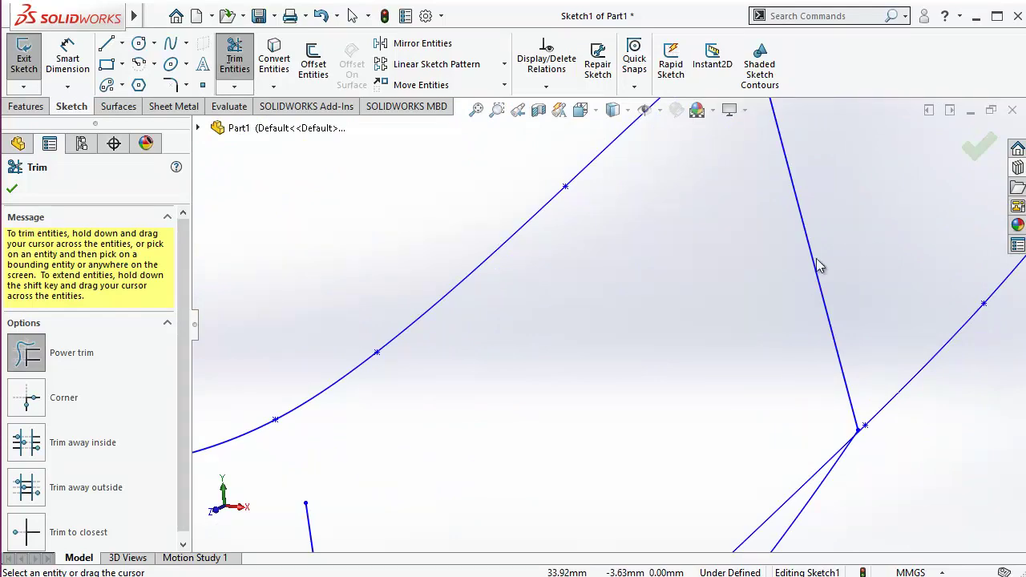
scroll(725, 318, "up", 1)
left_click_drag(725, 319, 789, 254)
scroll(652, 245, "up", 2)
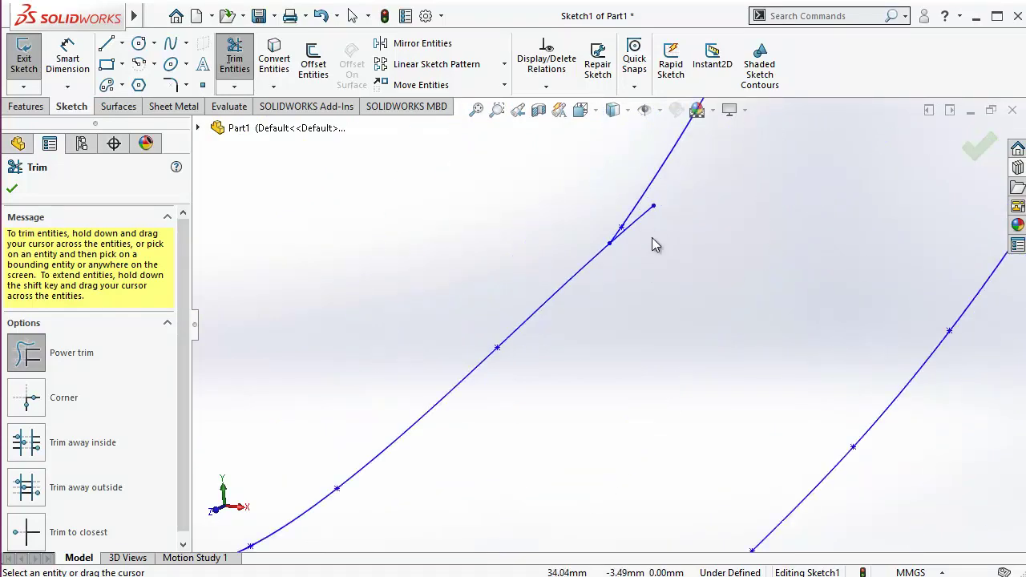
left_click_drag(625, 344, 630, 336)
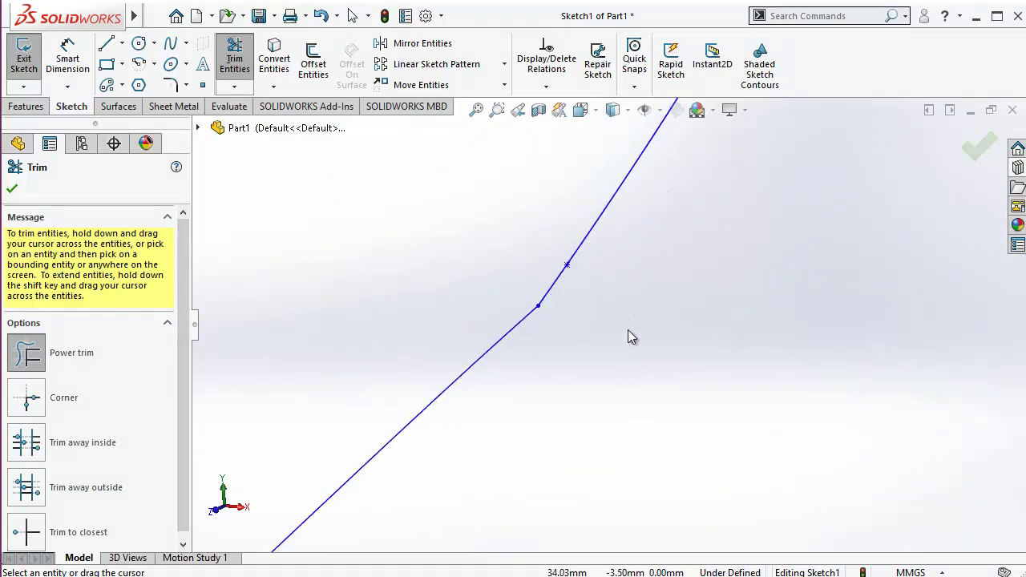
Step: Trim the lower overlapping curve and the remaining short line inside the "o"–"r" junction of "SolidWorks"
scroll(631, 326, "up", 3)
scroll(597, 457, "down", 2)
left_click_drag(601, 465, 488, 458)
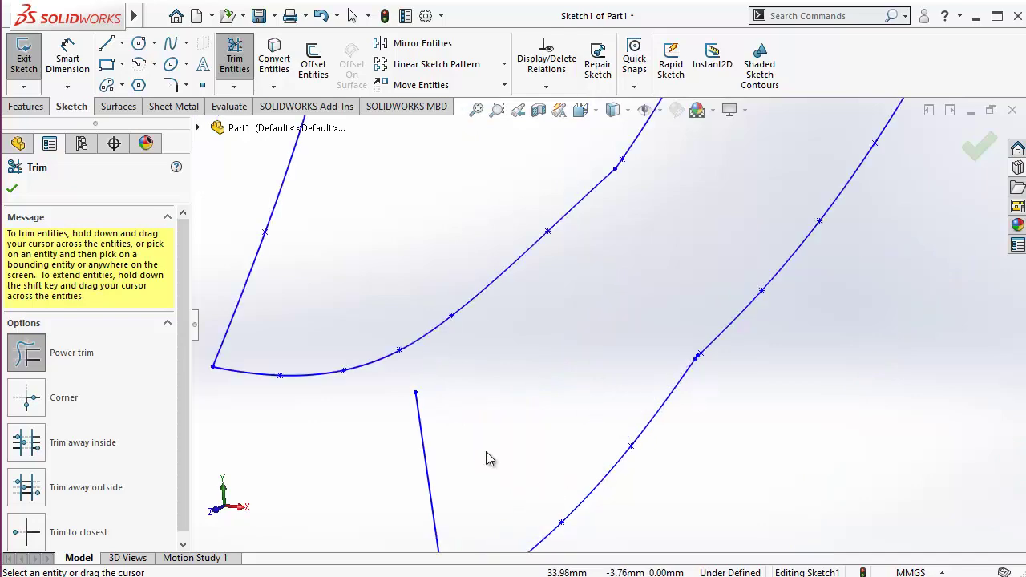
scroll(465, 435, "up", 4)
scroll(481, 425, "down", 2)
left_click_drag(607, 349, 662, 319)
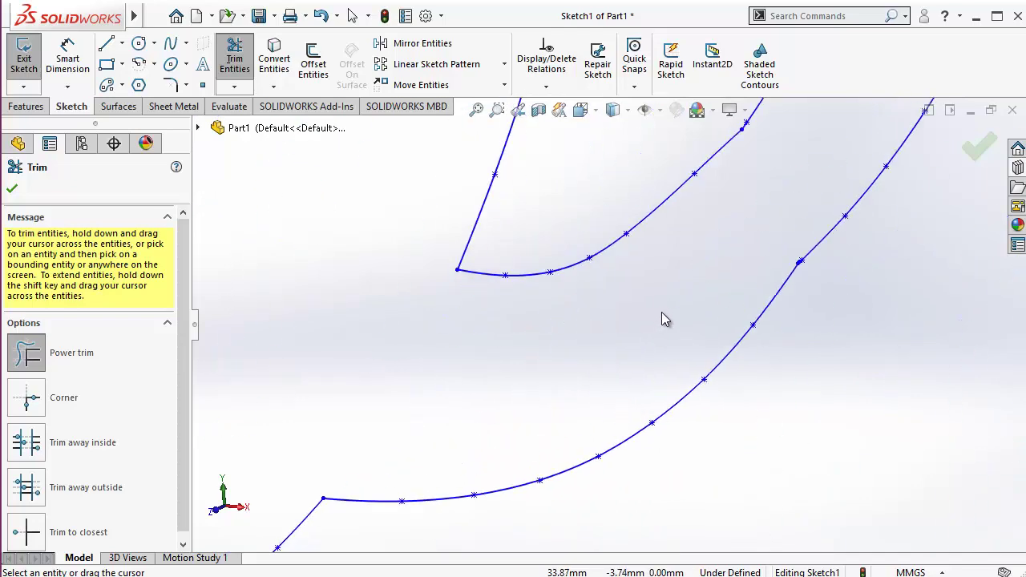
Step: Trim the overlapping "r" tail and the part of the "k" stem crossing it in "SolidWorks"
scroll(748, 319, "up", 3)
scroll(742, 333, "down", 3)
scroll(742, 333, "down", 3)
mouse_move(576, 202)
left_mouse_down()
mouse_move(542, 226)
mouse_move(571, 375)
left_mouse_up()
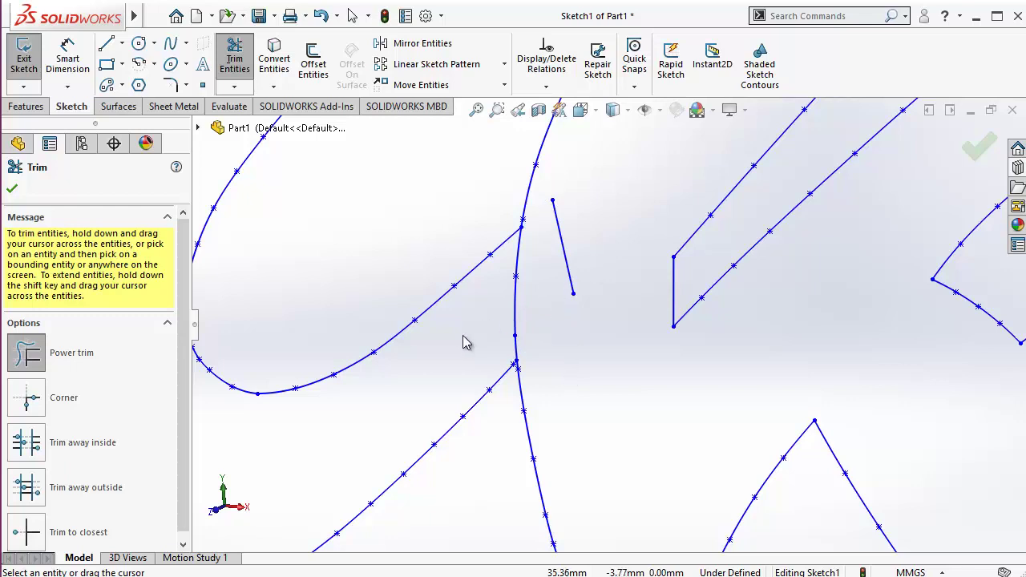
left_click_drag(600, 252, 463, 342)
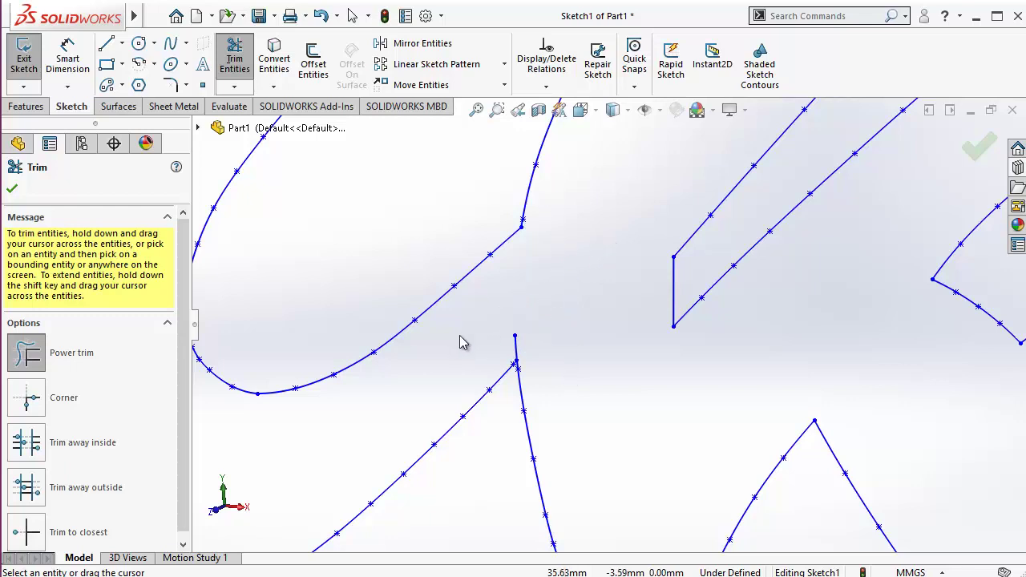
mouse_move(566, 320)
left_mouse_down()
mouse_move(495, 354)
mouse_move(460, 362)
left_mouse_up()
Step: Trim the upper and lower curves of the "k" tail where they extend into the final "s" of "SolidWorks"
scroll(689, 357, "down", 5)
scroll(703, 359, "up", 8)
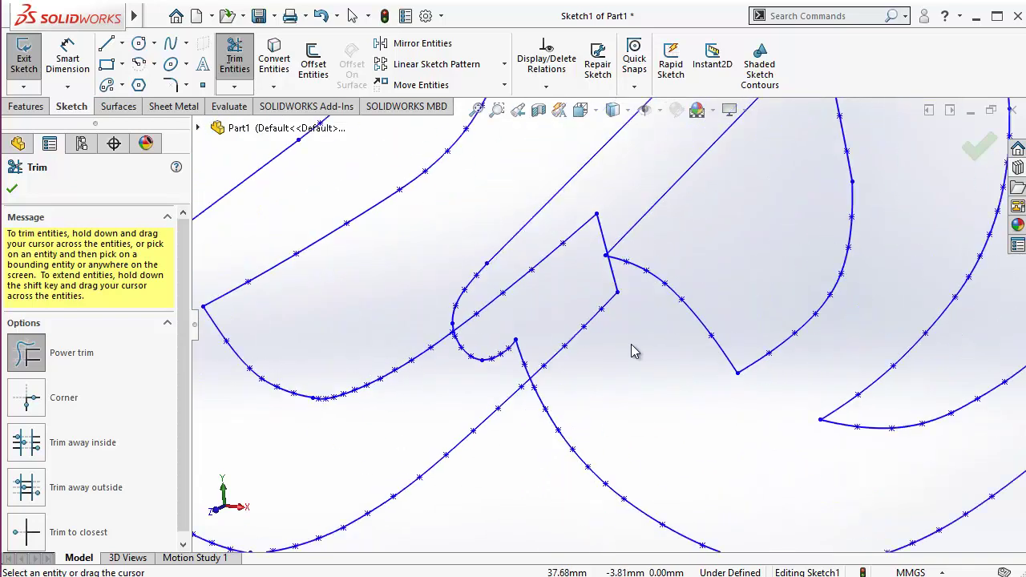
scroll(631, 350, "down", 3)
scroll(614, 355, "up", 2)
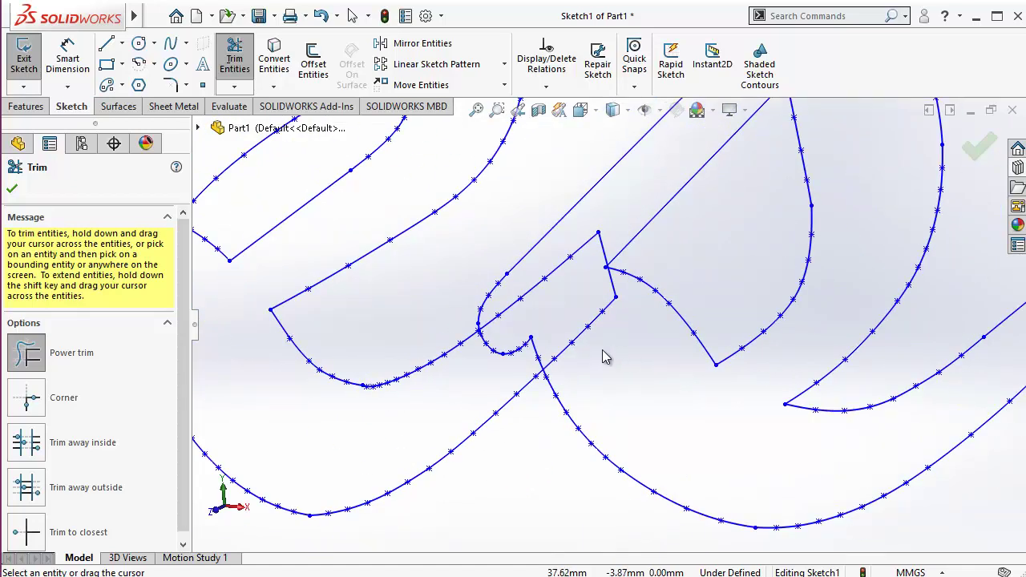
scroll(600, 293, "up", 4)
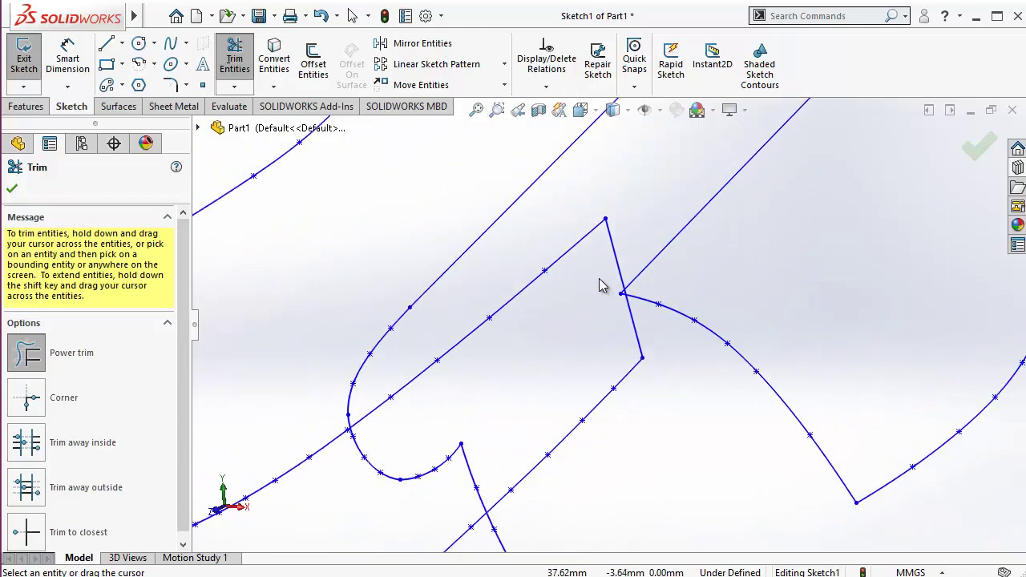
scroll(623, 229, "down", 3)
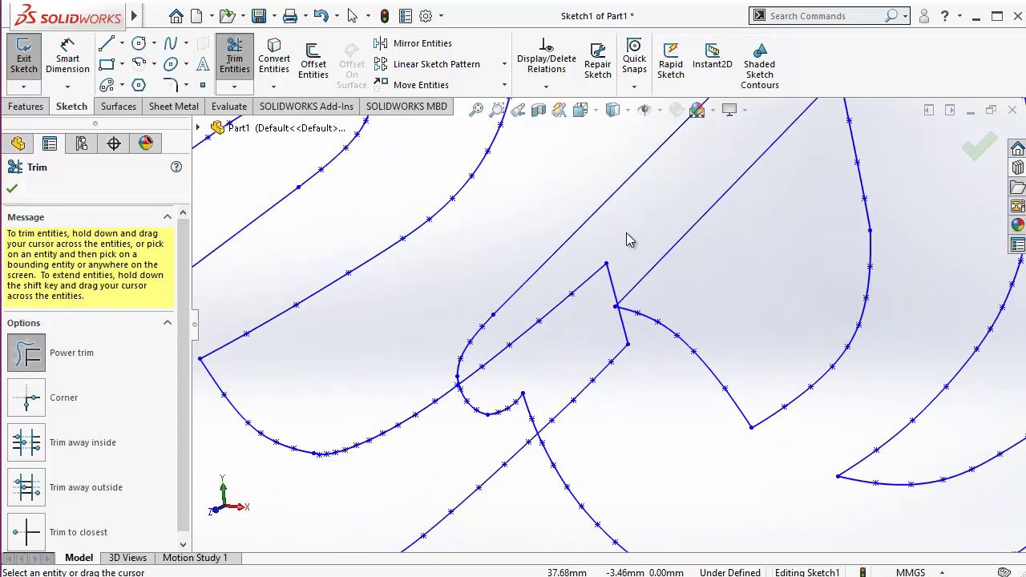
mouse_move(630, 240)
left_mouse_down()
mouse_move(605, 285)
mouse_move(577, 271)
mouse_move(578, 330)
mouse_move(589, 353)
left_mouse_up()
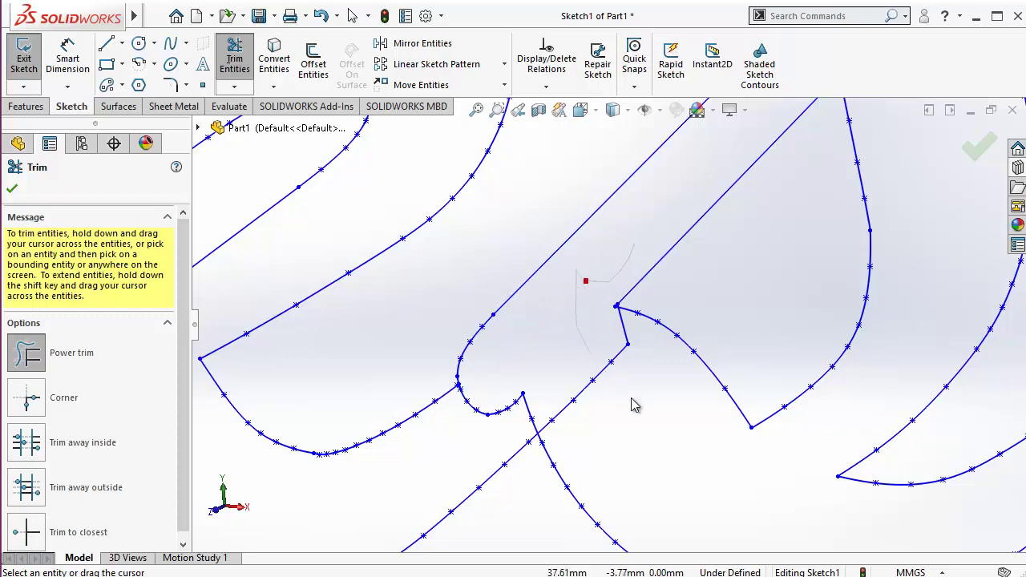
left_click_drag(634, 405, 628, 403)
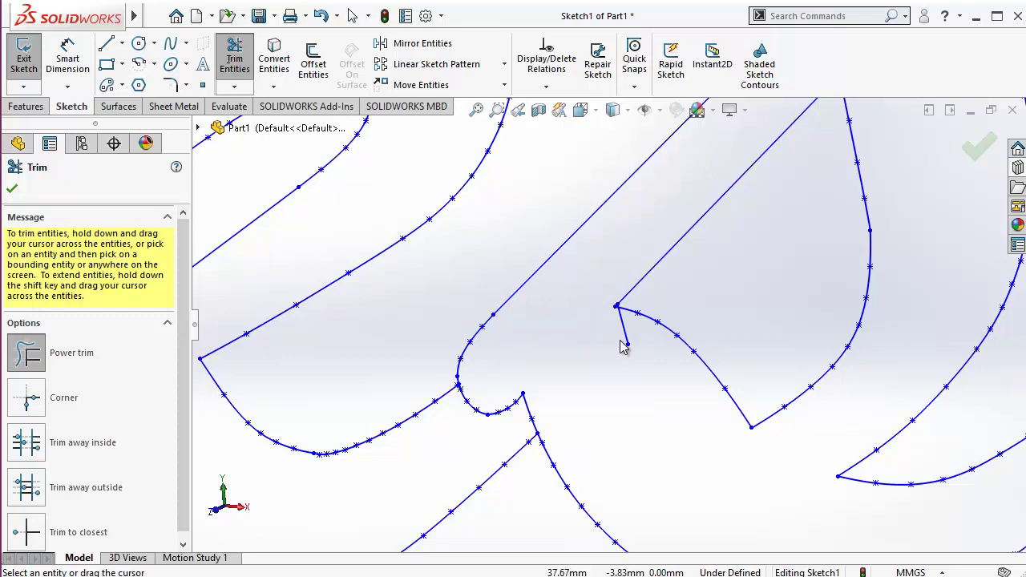
Step: Trim away the small lower loop of the final "s" and its connecting segment lying inside the "k" tail
scroll(533, 412, "down", 2)
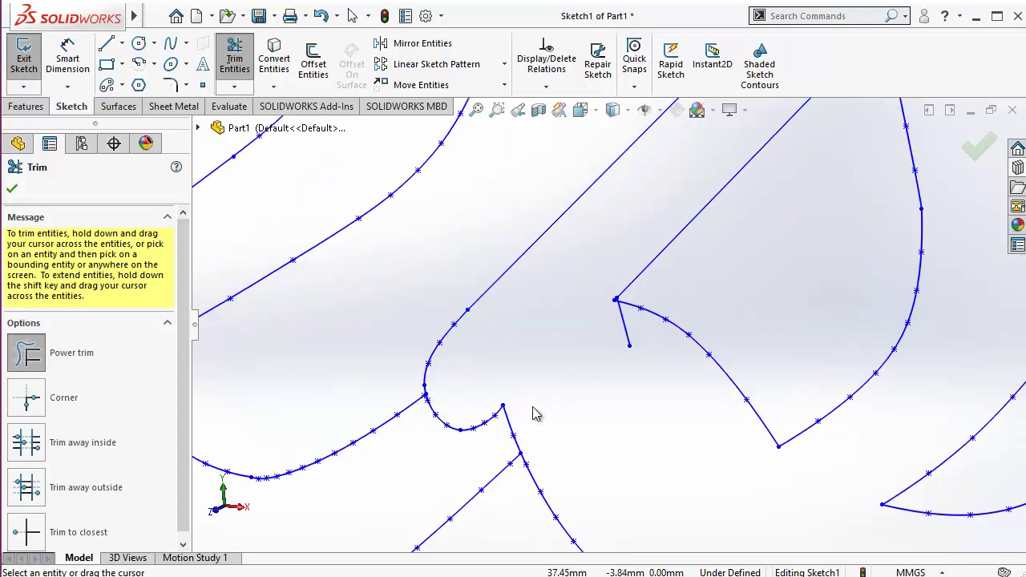
scroll(423, 466, "down", 2)
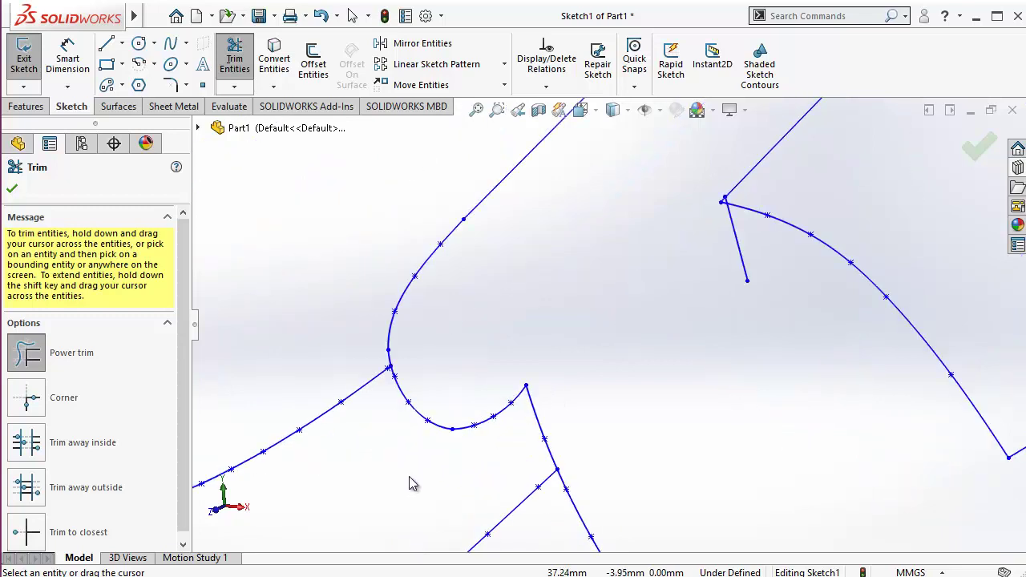
mouse_move(408, 476)
left_mouse_down()
mouse_move(442, 444)
mouse_move(457, 392)
left_mouse_up()
left_click_drag(457, 390, 456, 390)
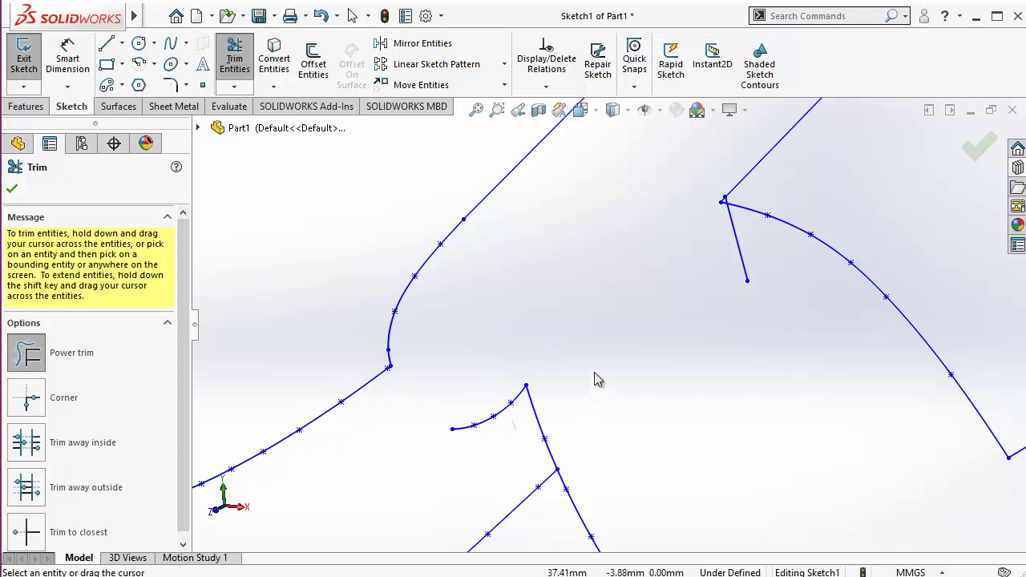
left_click_drag(594, 380, 537, 422)
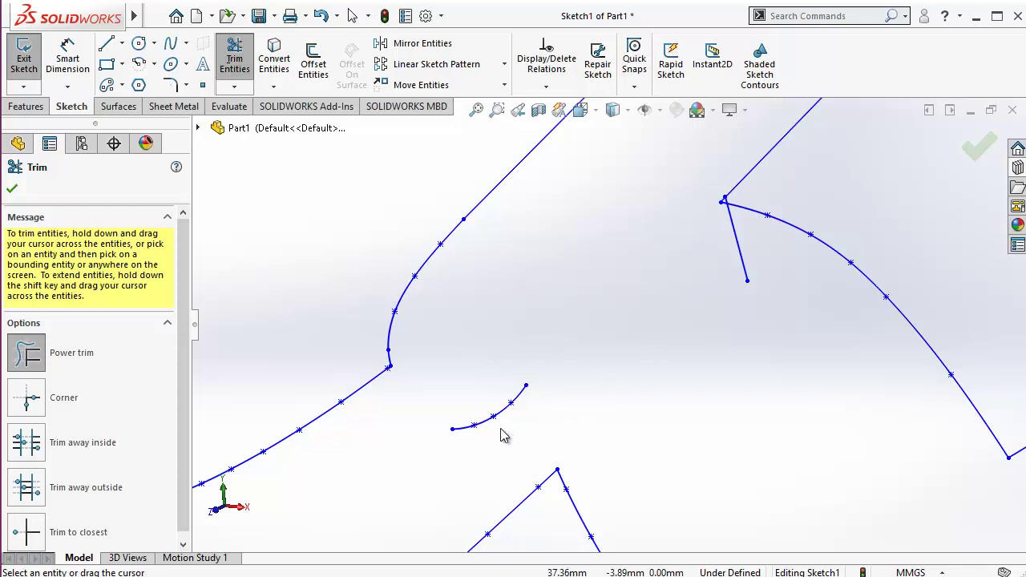
left_click_drag(497, 395, 500, 374)
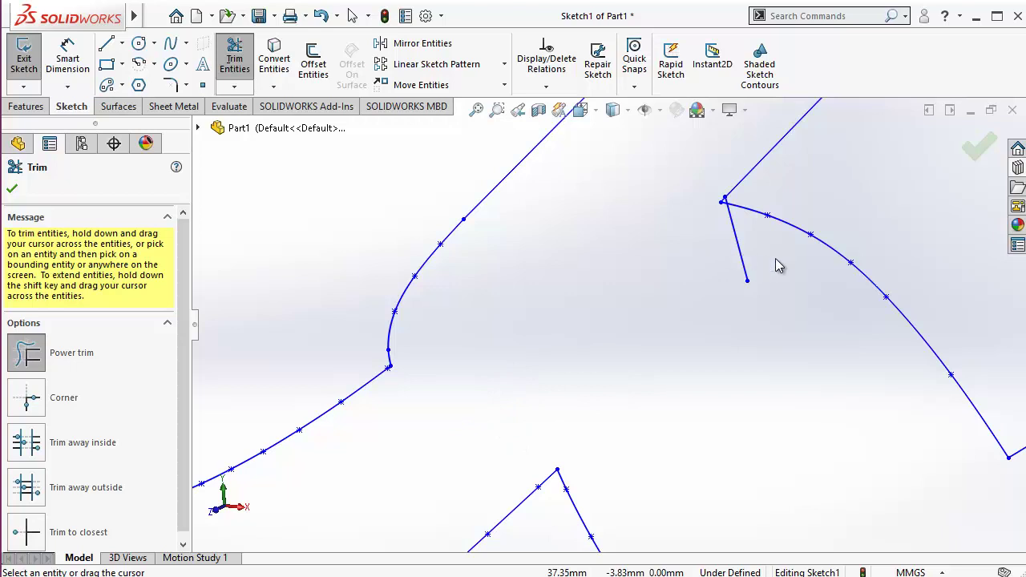
Step: Trim the protruding line end and the small pointed corner on the inner outline of the final "s" in "SolidWorks"
left_click_drag(777, 276, 716, 257)
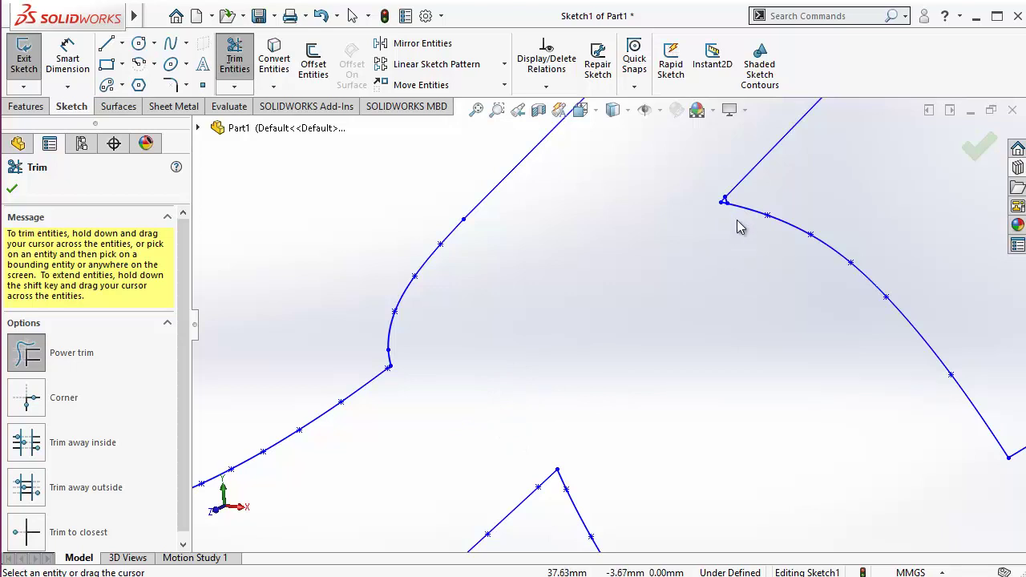
scroll(714, 215, "down", 6)
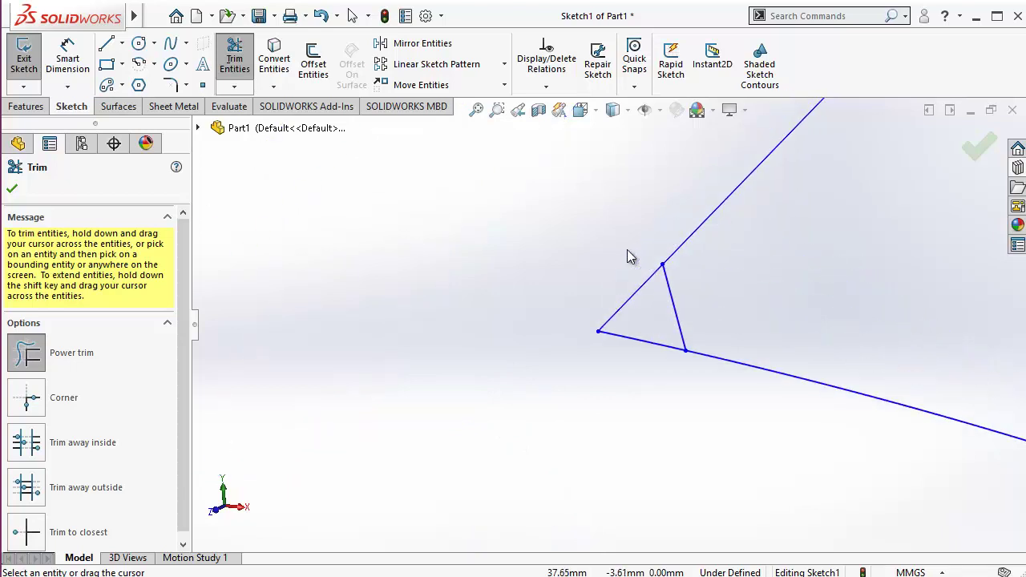
left_click_drag(622, 265, 648, 348)
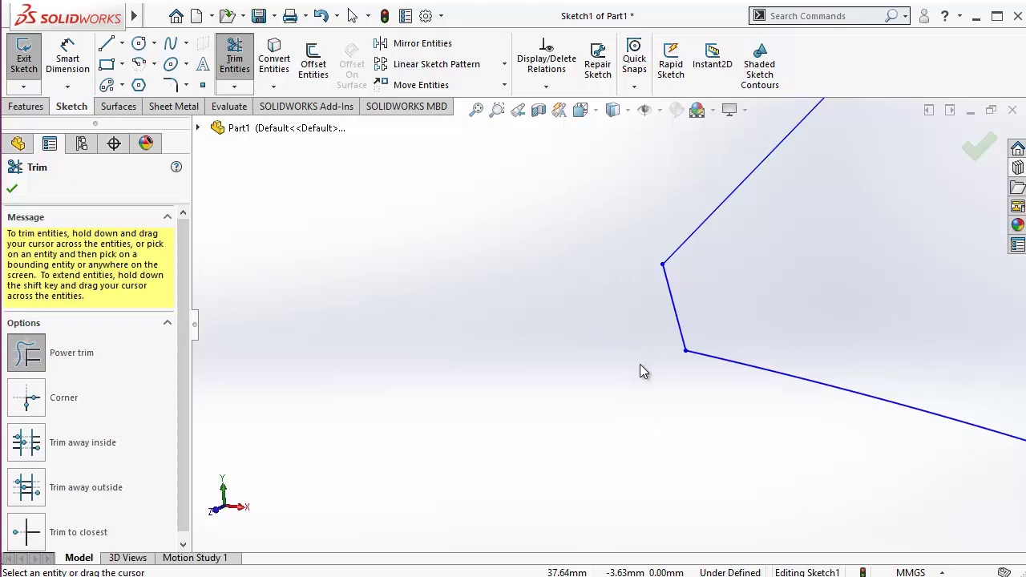
scroll(640, 364, "up", 6)
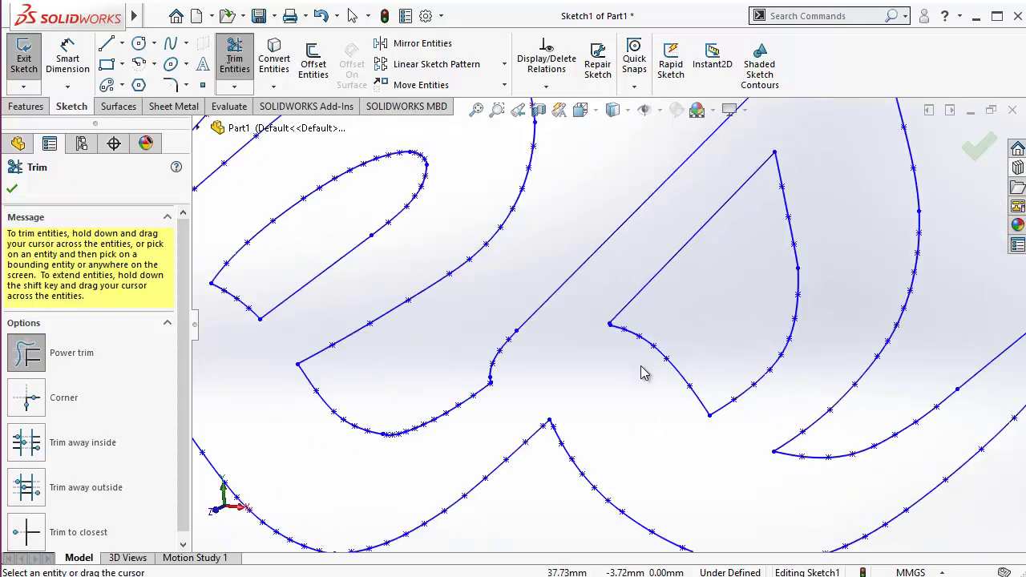
scroll(642, 373, "up", 4)
scroll(302, 325, "up", 2)
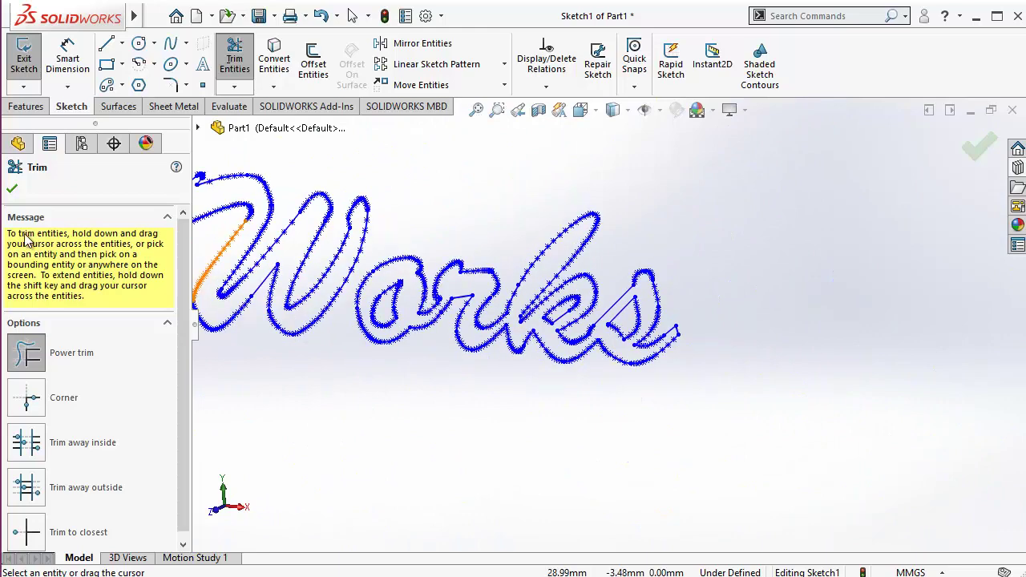
left_click(12, 188)
Step: Start a blind boss extrusion 1 mm deep and select the "Let's" letter regions, including the apostrophe, as contours
scroll(473, 417, "up", 4)
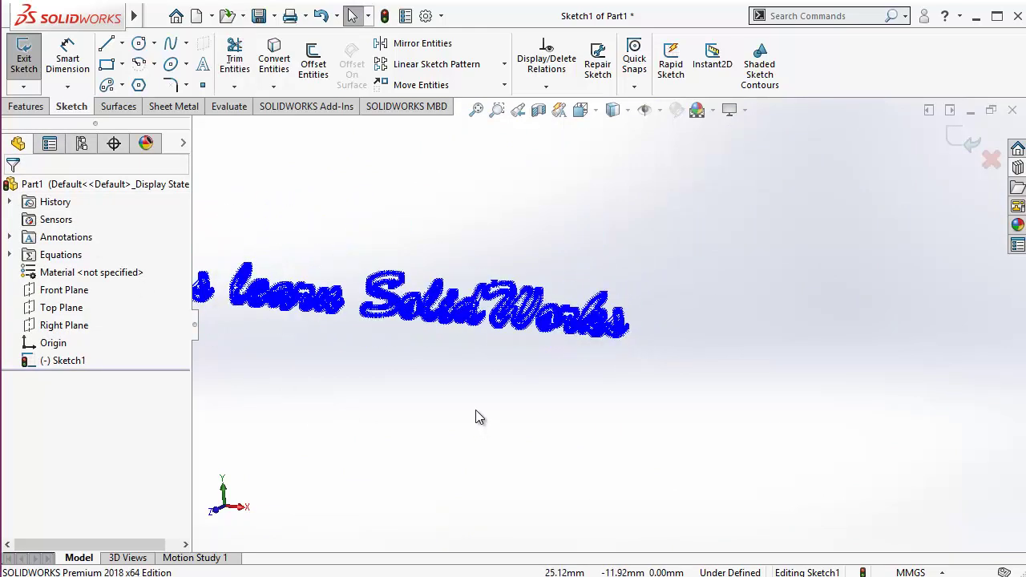
scroll(449, 400, "up", 4)
left_click(27, 105)
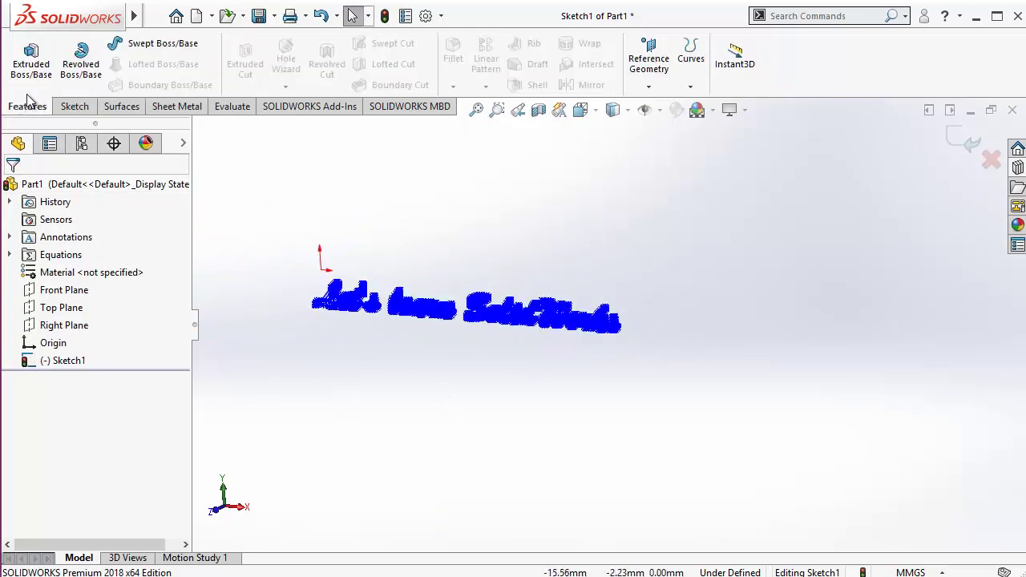
left_click(30, 64)
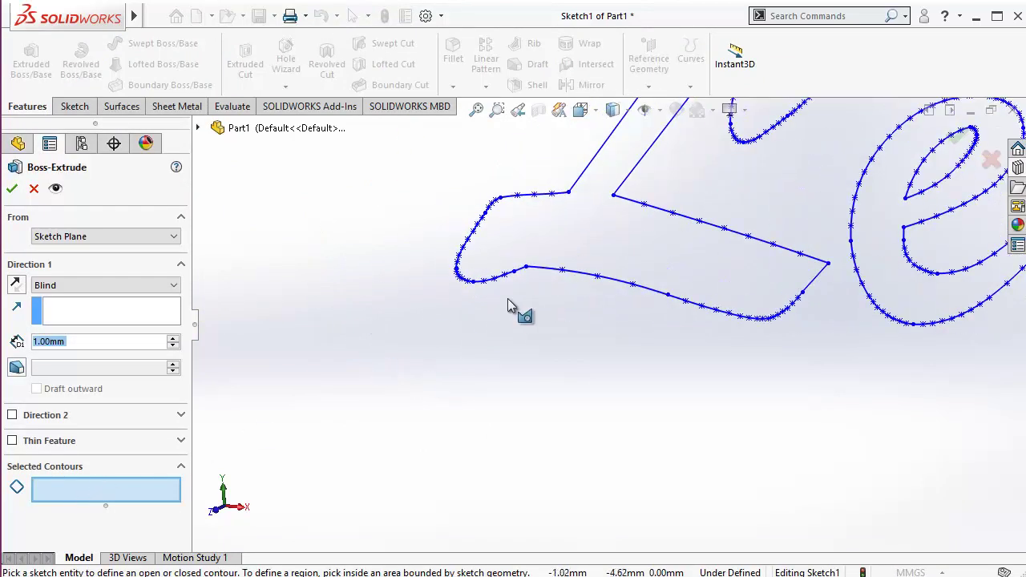
left_click(583, 244)
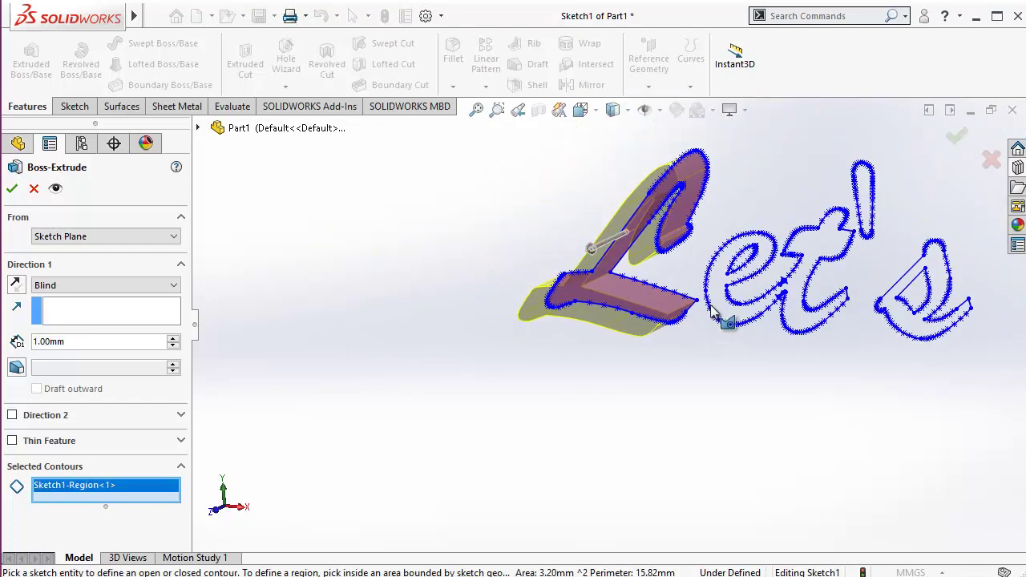
scroll(722, 321, "down", 4)
left_click(738, 336)
scroll(742, 321, "up", 4)
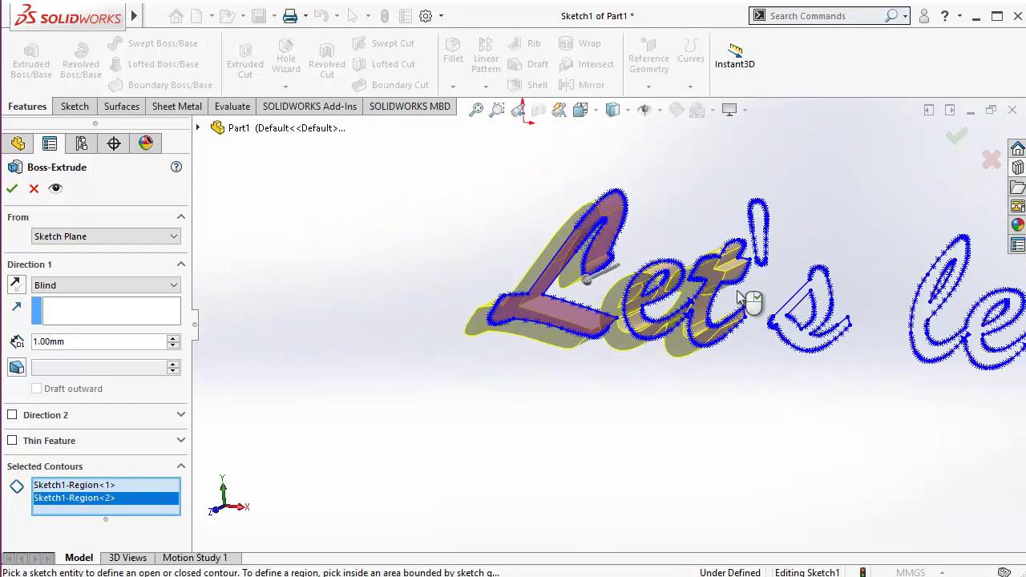
scroll(750, 265, "down", 3)
left_click(735, 239)
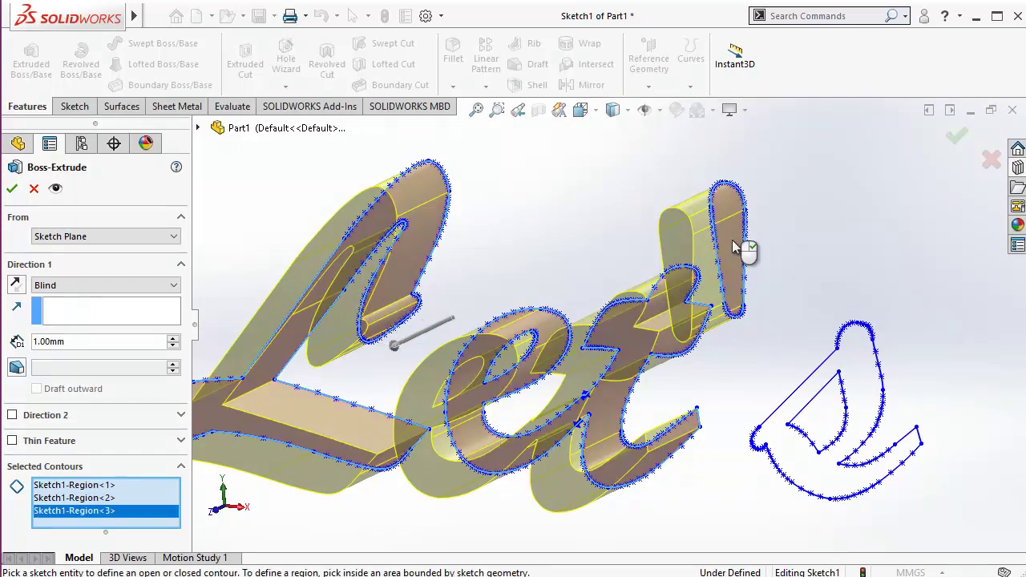
scroll(836, 385, "down", 4)
left_click(789, 353)
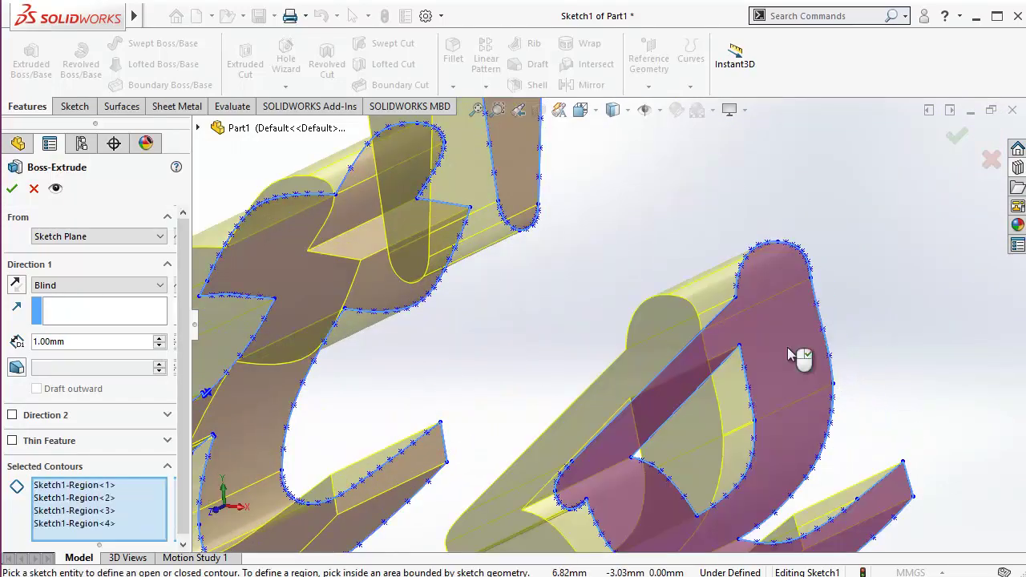
Step: Add the "learn" and "Solid" regions, including the separate dot of the "i", to the extrusion's selected contours
scroll(789, 352, "up", 4)
scroll(794, 355, "down", 2)
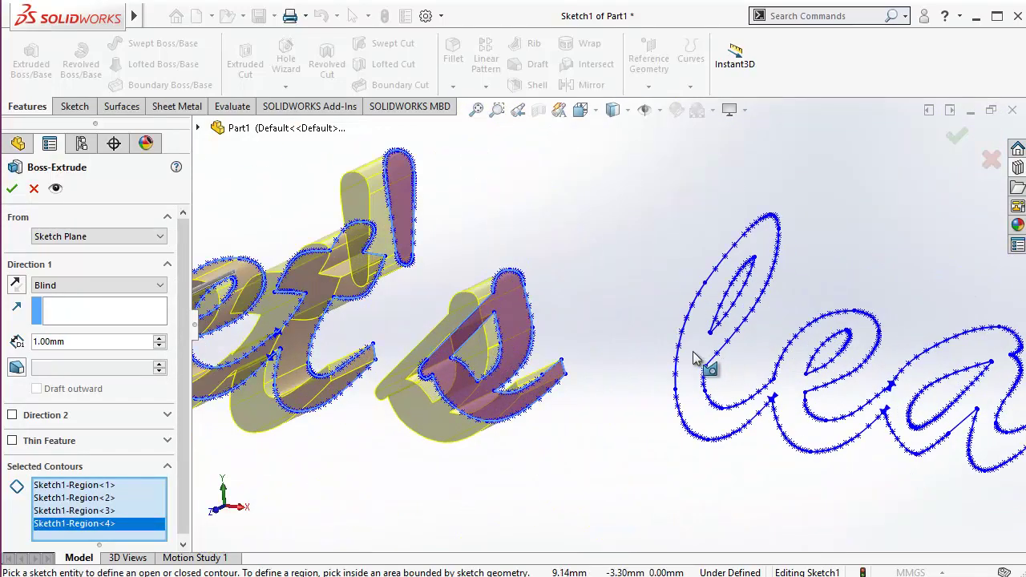
left_click(694, 353)
scroll(694, 354, "up", 5)
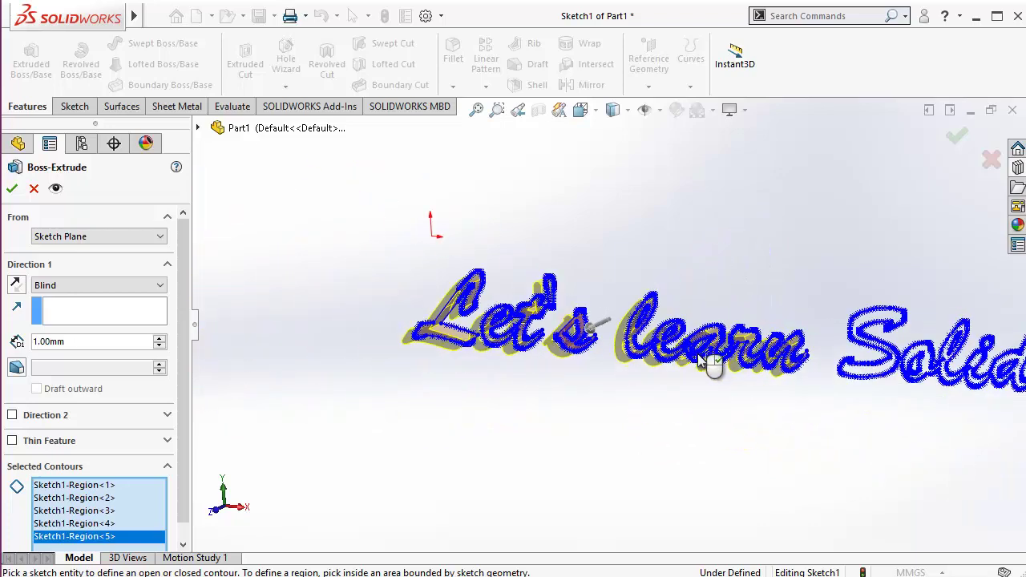
scroll(697, 354, "down", 6)
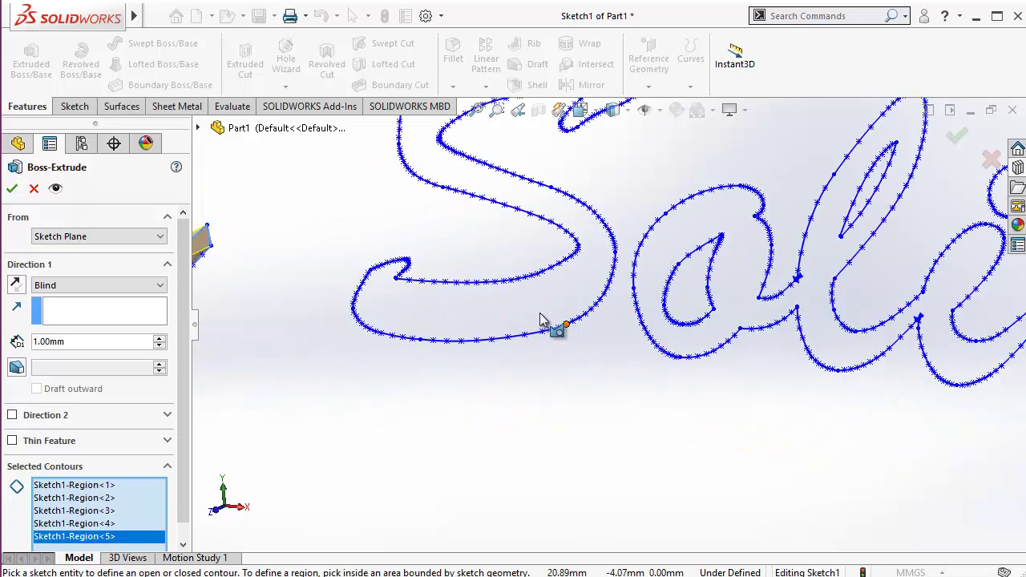
left_click(531, 311)
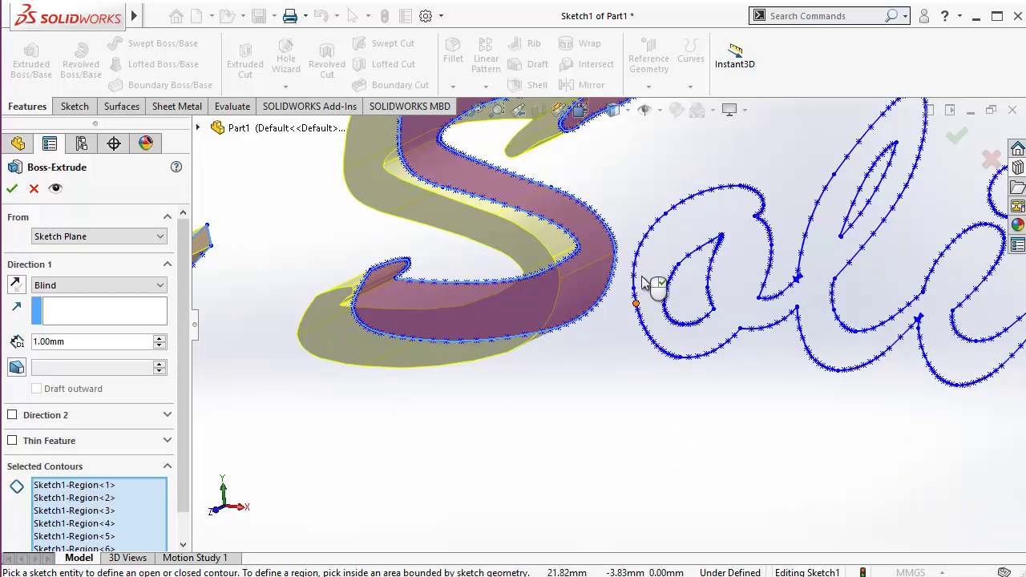
left_click(666, 252)
scroll(668, 259, "up", 4)
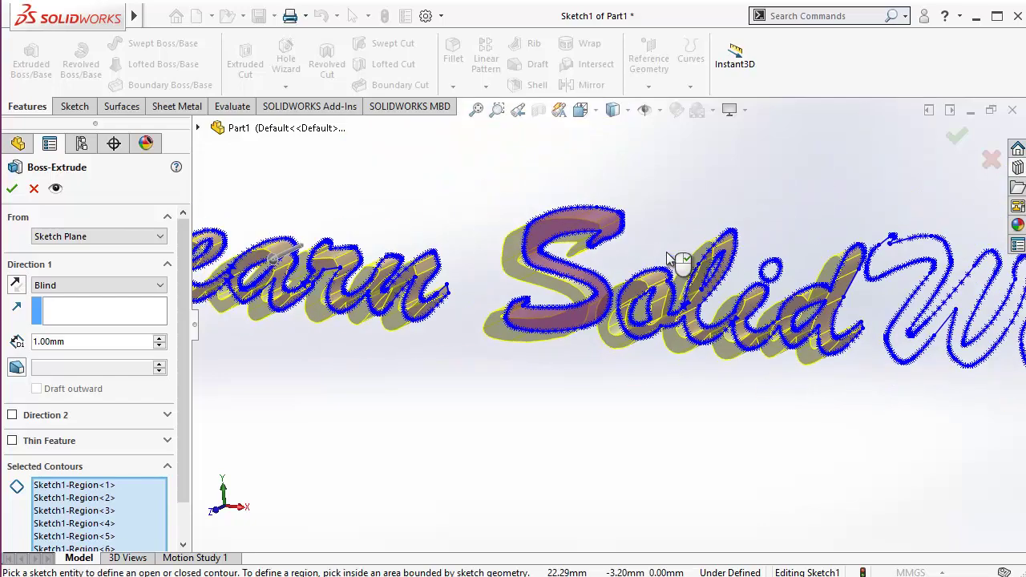
scroll(694, 304, "down", 8)
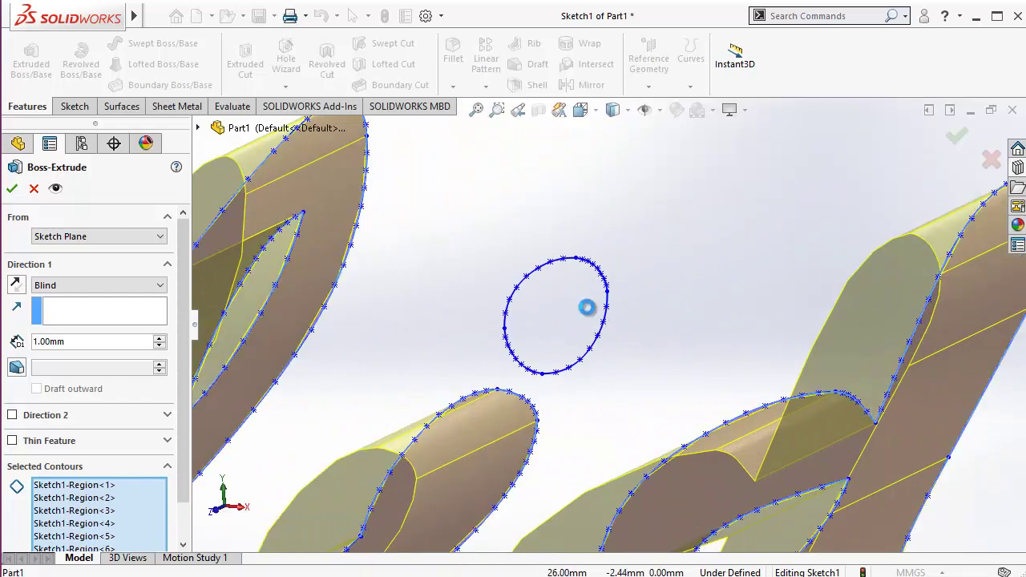
left_click(587, 307)
scroll(681, 325, "up", 6)
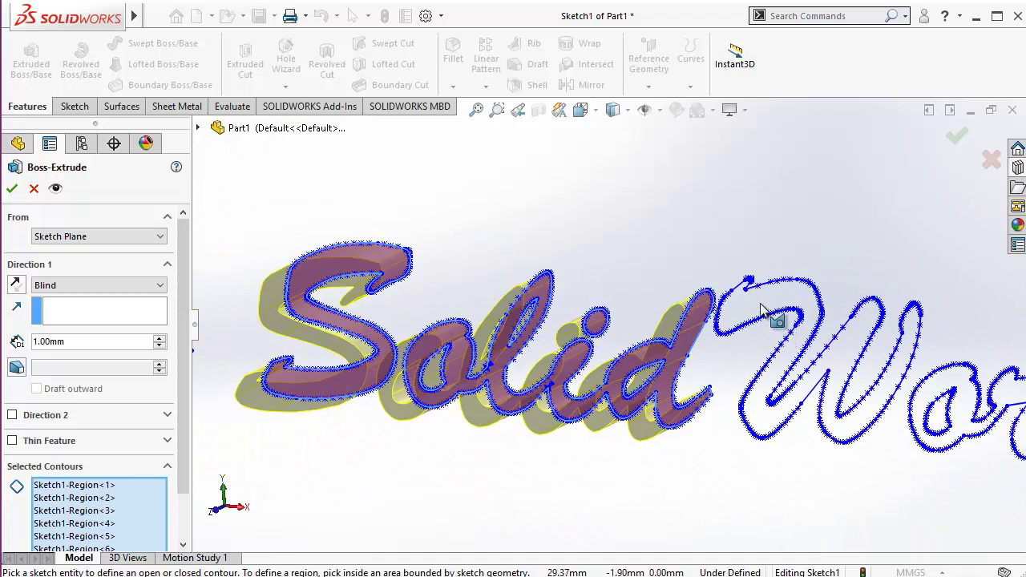
Step: Add the "W" and "orks" regions to the selected contours and complete the 1 mm lettering extrusion
left_click(771, 316)
scroll(837, 398, "up", 3)
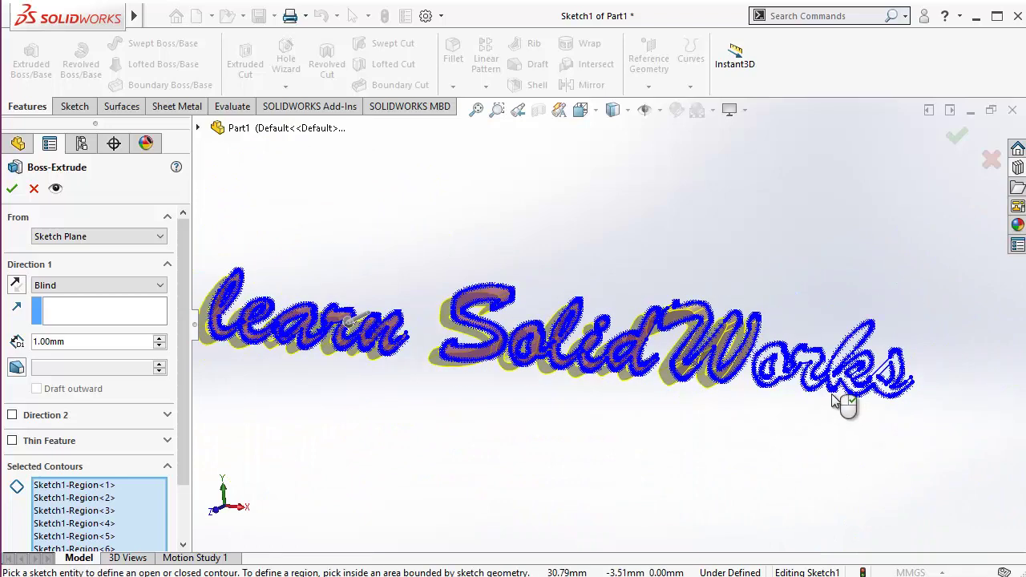
scroll(758, 373, "down", 6)
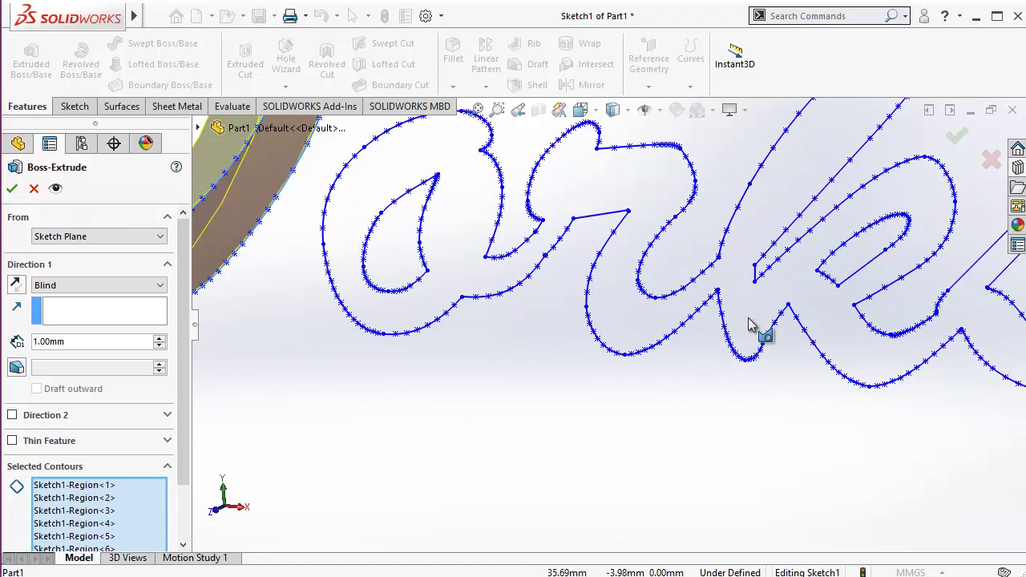
left_click(748, 324)
scroll(761, 341, "up", 5)
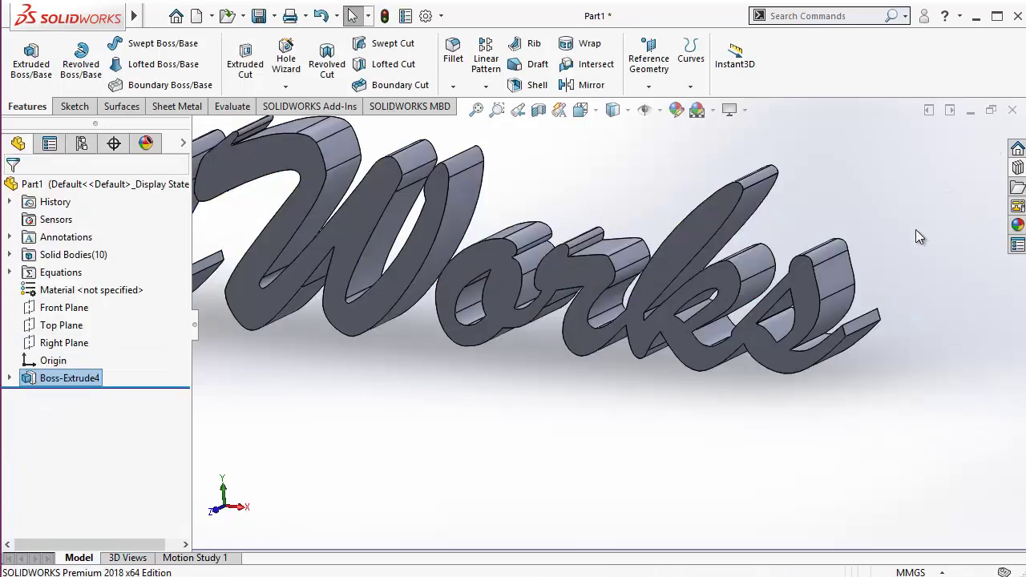
scroll(755, 362, "up", 6)
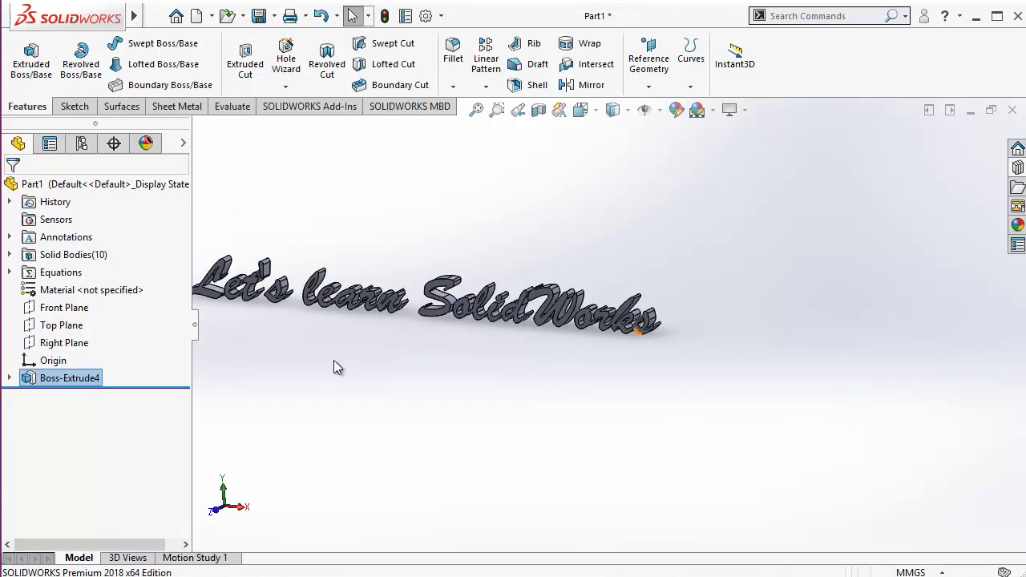
Step: Delete the lettering extrusion while keeping its underlying sketch
key("f")
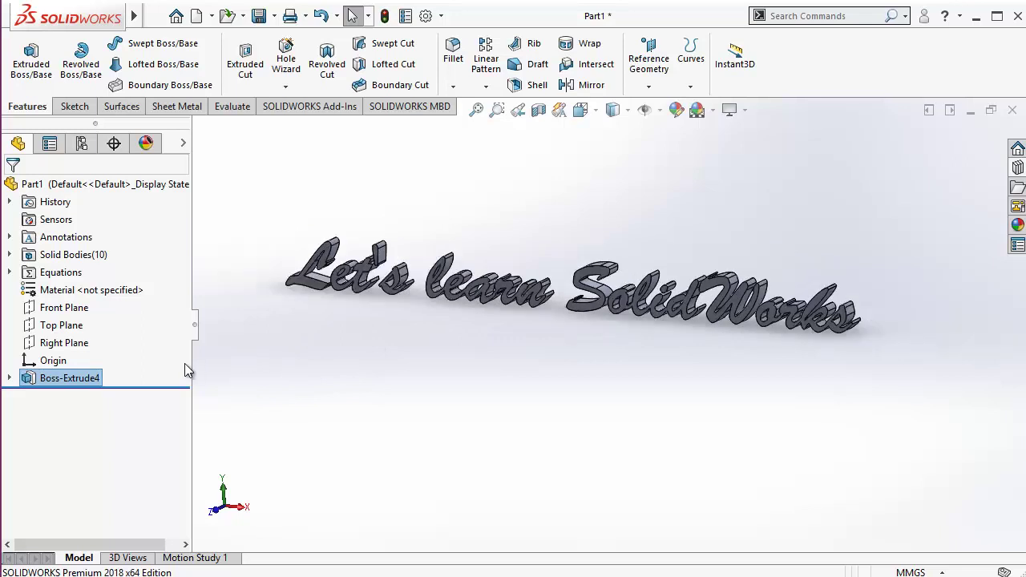
key("Delete")
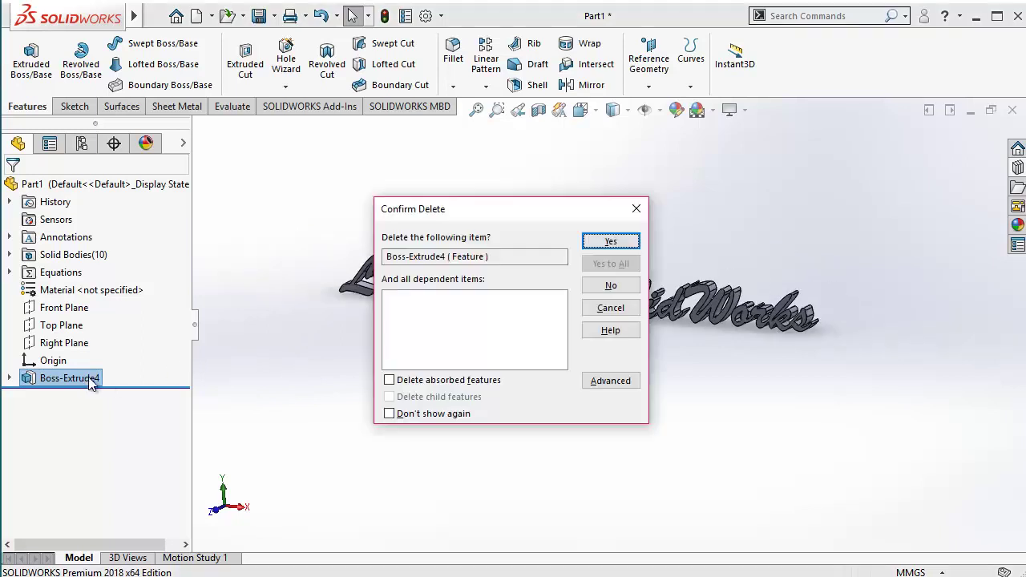
left_click(593, 243)
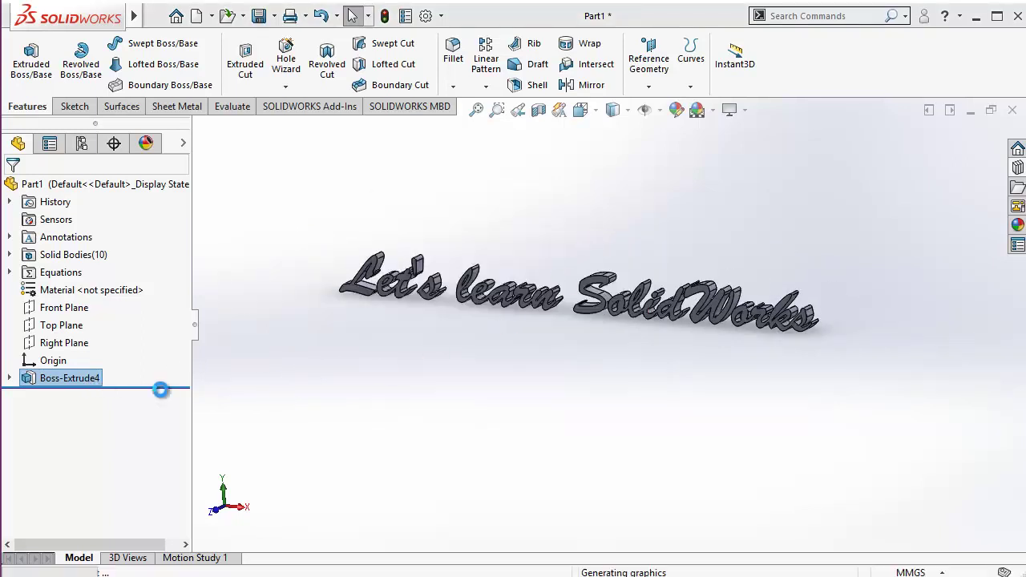
Step: Reopen the lettering sketch for editing and delete all of its letter outlines
left_click(63, 361)
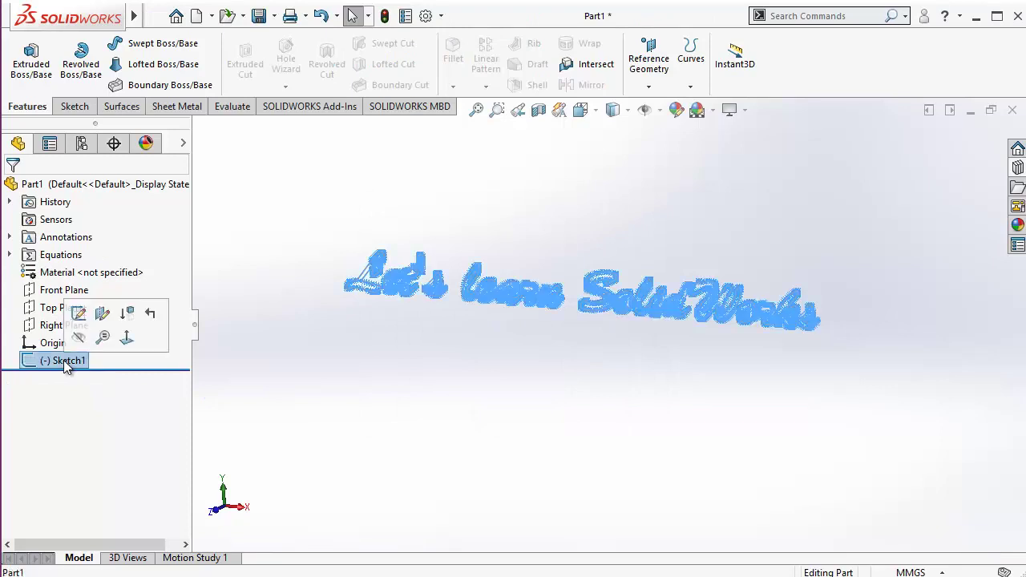
left_click(78, 311)
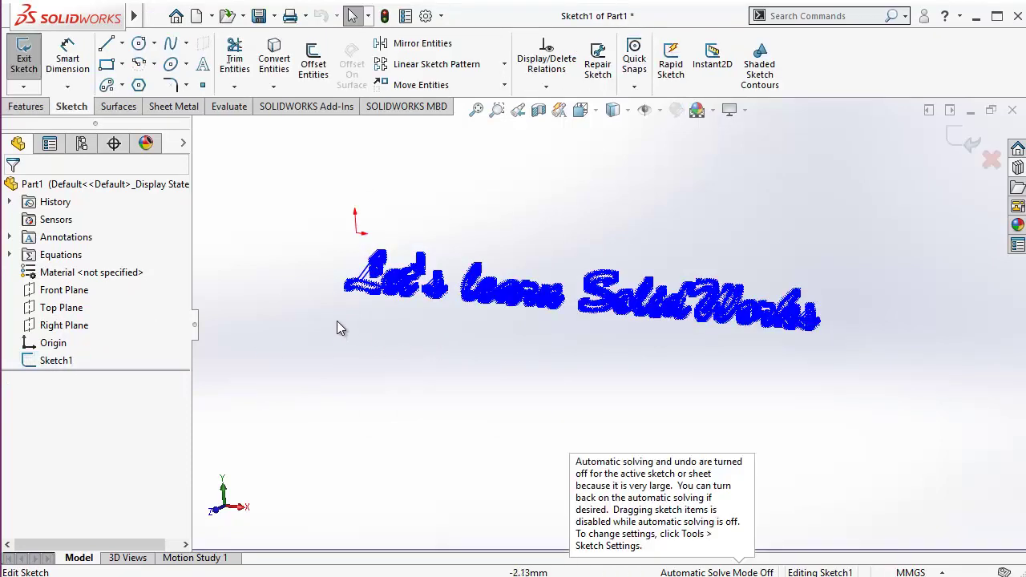
left_click(53, 361)
left_click(252, 319)
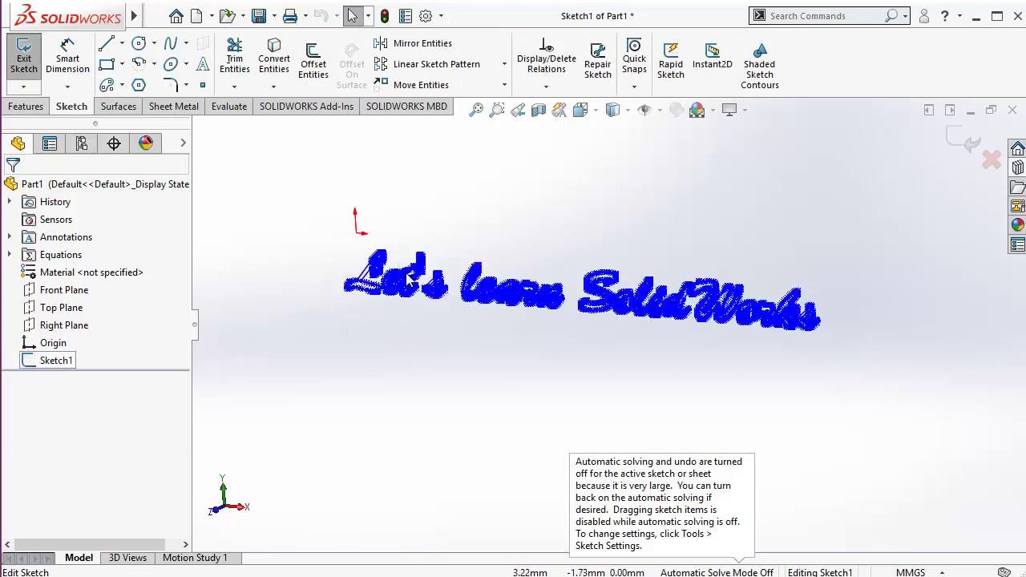
mouse_move(275, 167)
left_mouse_down()
mouse_move(571, 325)
mouse_move(882, 388)
left_mouse_up()
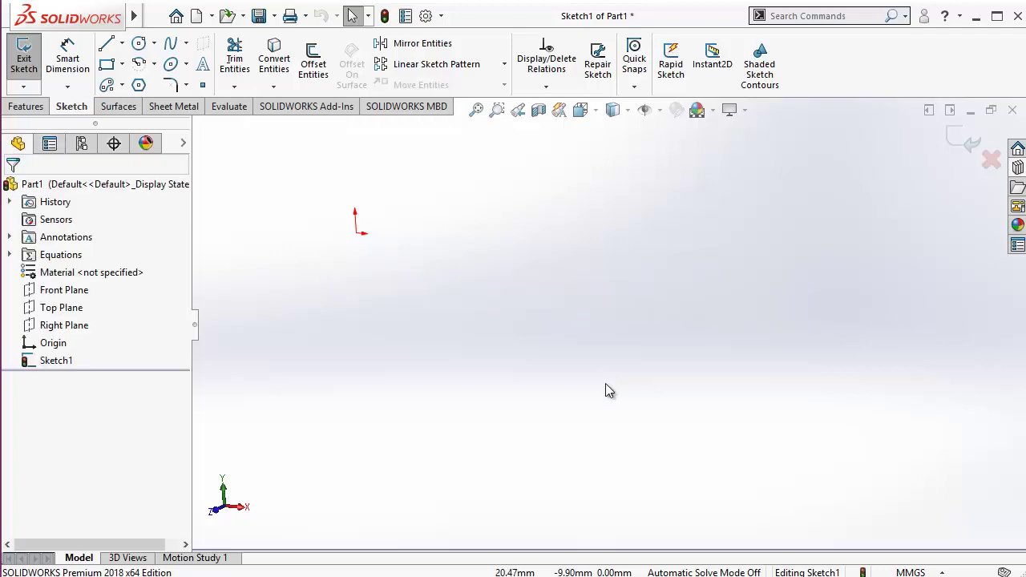
Step: Sketch a slanted line below the origin in the emptied sketch, with the view set normal to the sketch plane
scroll(556, 309, "up", 1)
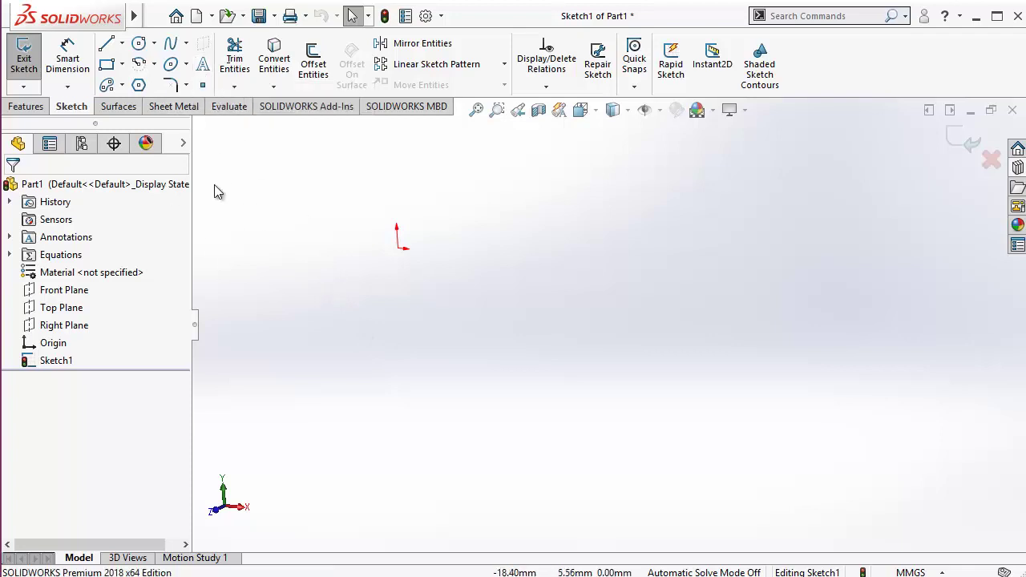
left_click(107, 43)
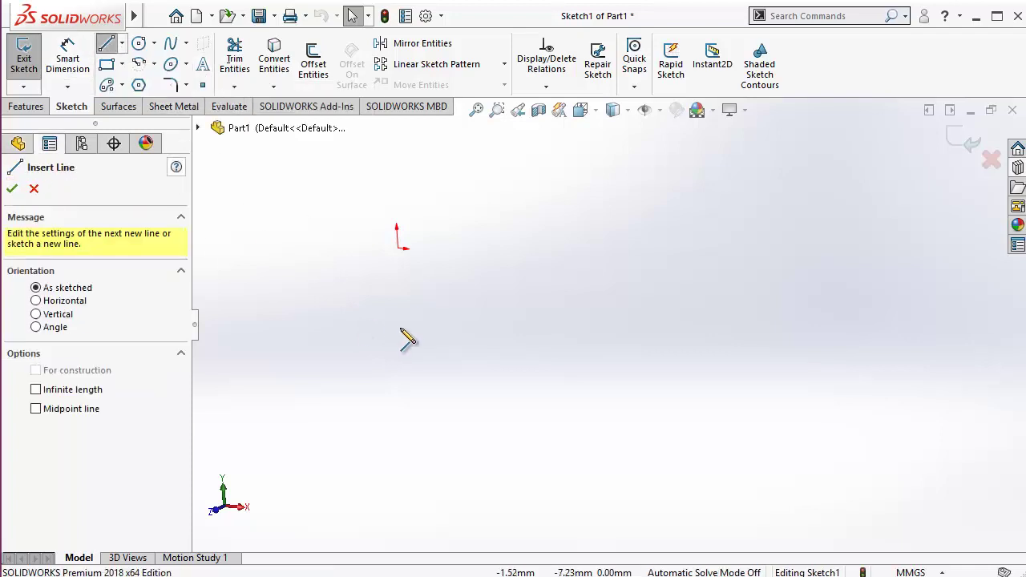
left_click(390, 300)
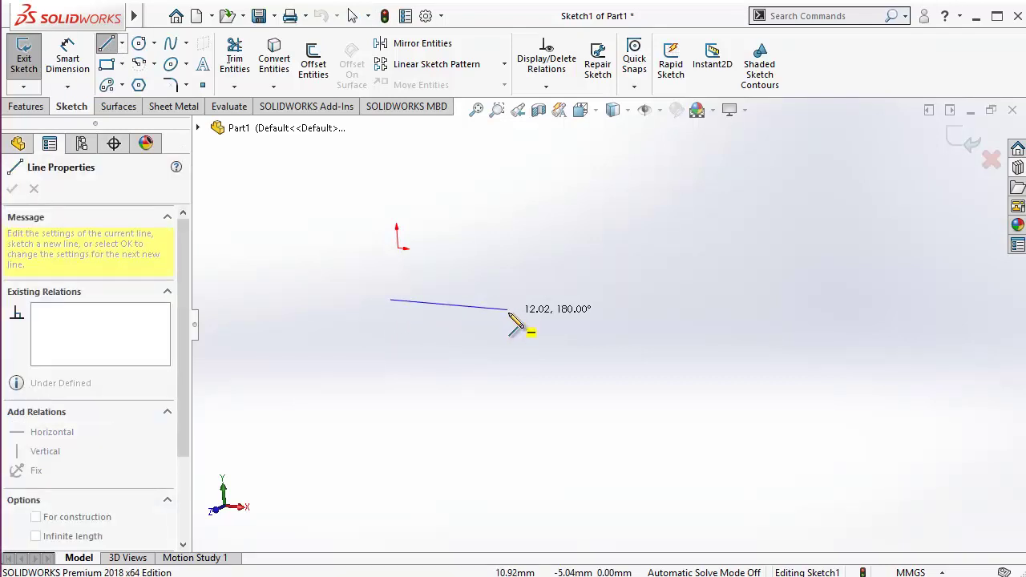
key("space")
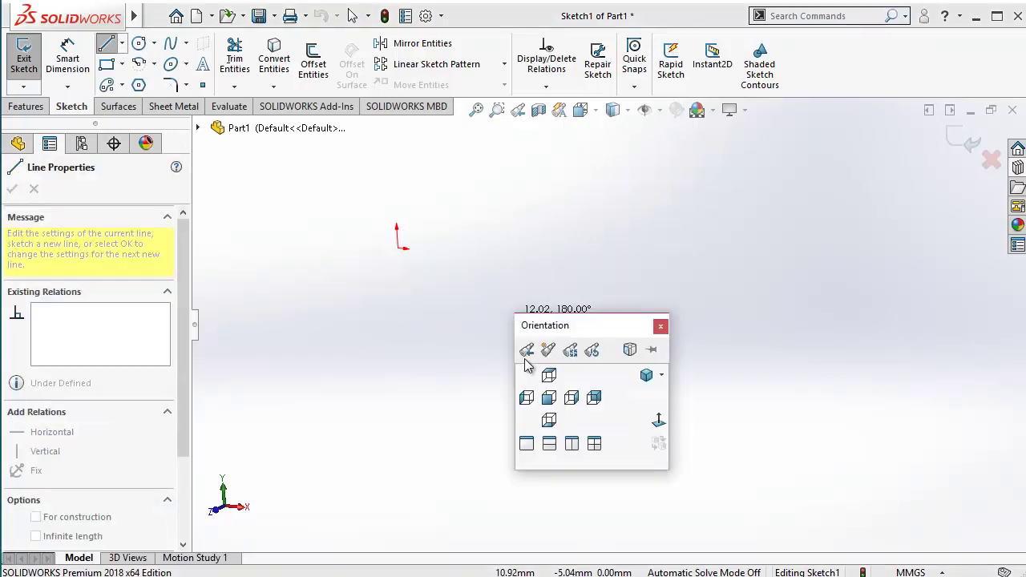
left_click(658, 424)
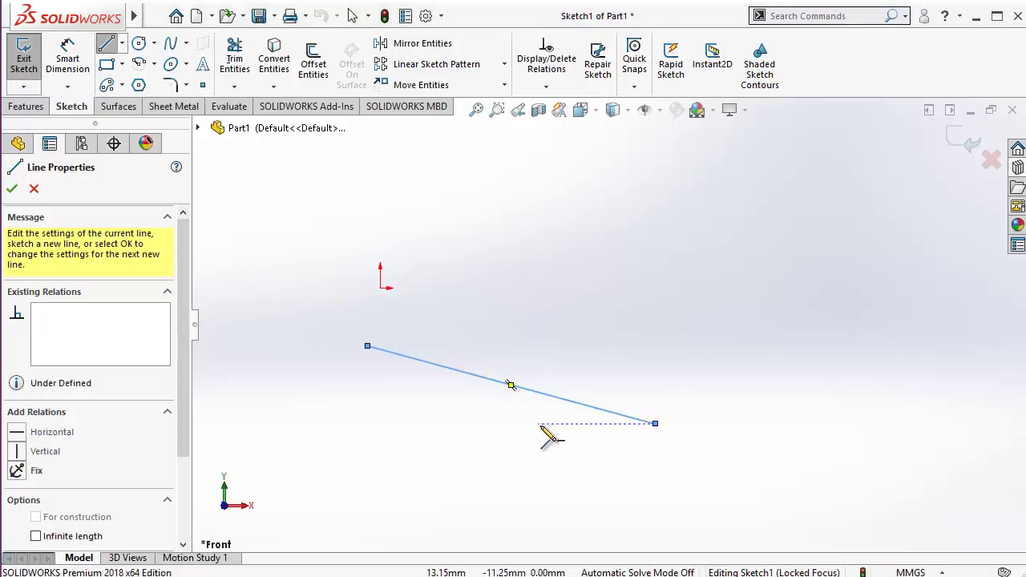
Step: Delete the existing slanted line and sketch a shorter one sloping down from just below the origin
key("Escape")
left_click(569, 400)
key("Delete")
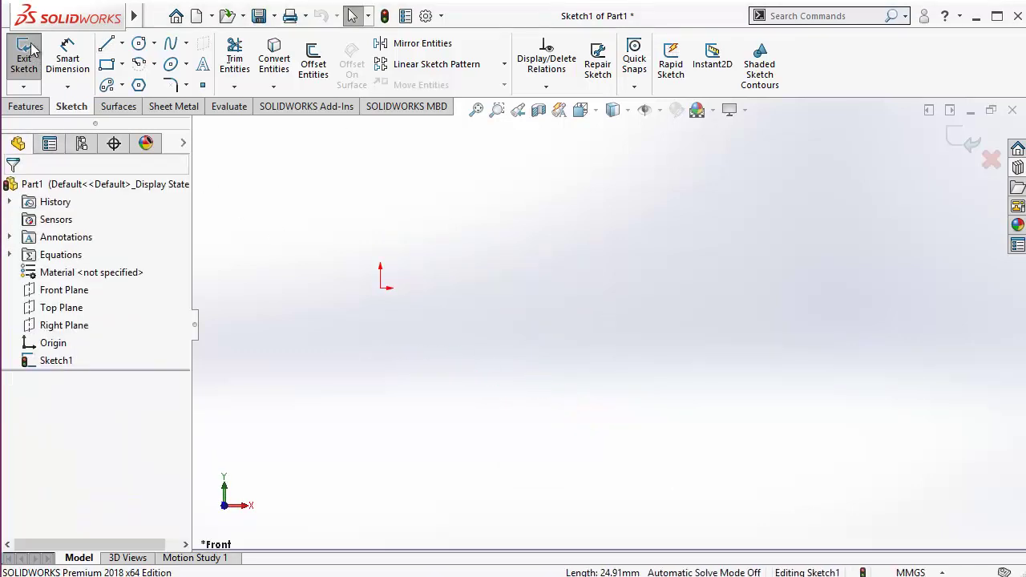
left_click(107, 43)
left_click(363, 303)
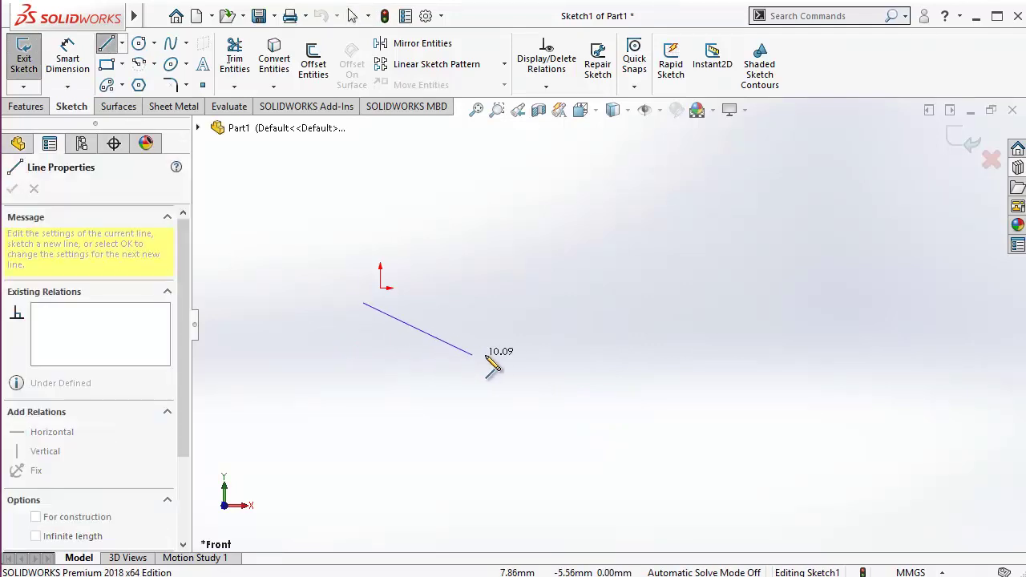
left_click(506, 350)
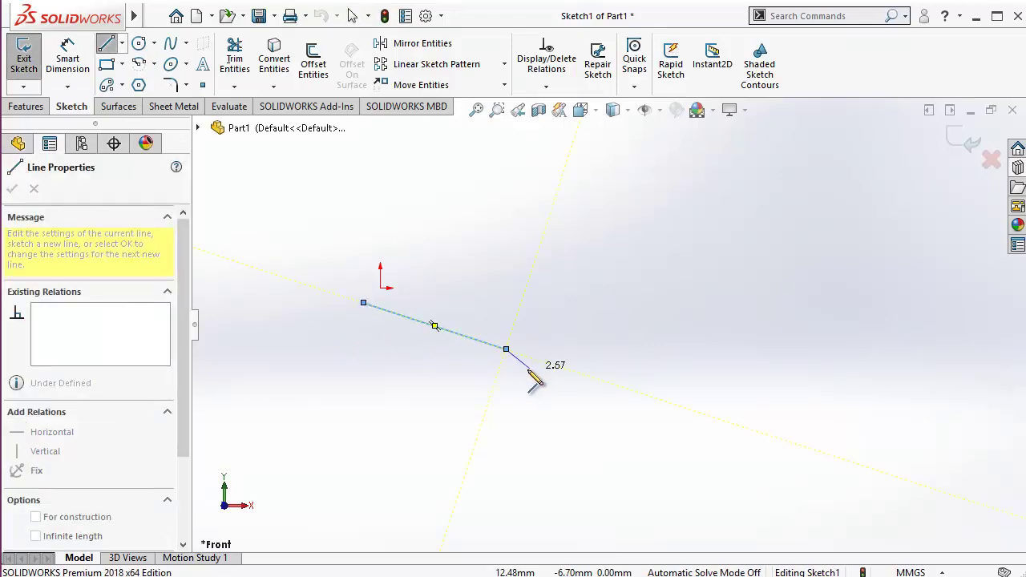
key("Escape")
Step: Sketch a three-point spline arching up from the line's lower endpoint and back down beyond it
left_click(170, 44)
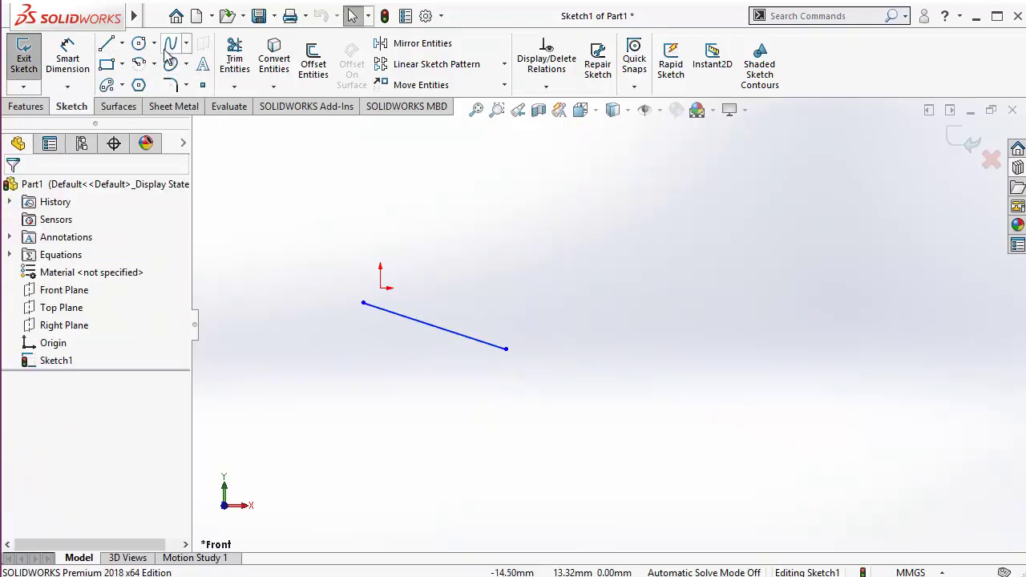
left_click(506, 350)
left_click(647, 299)
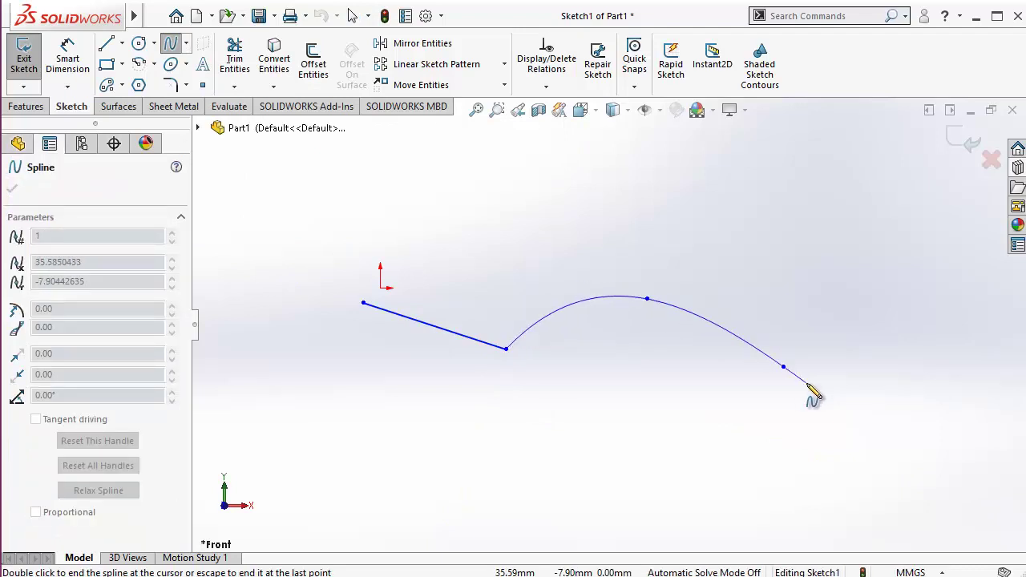
key("Escape")
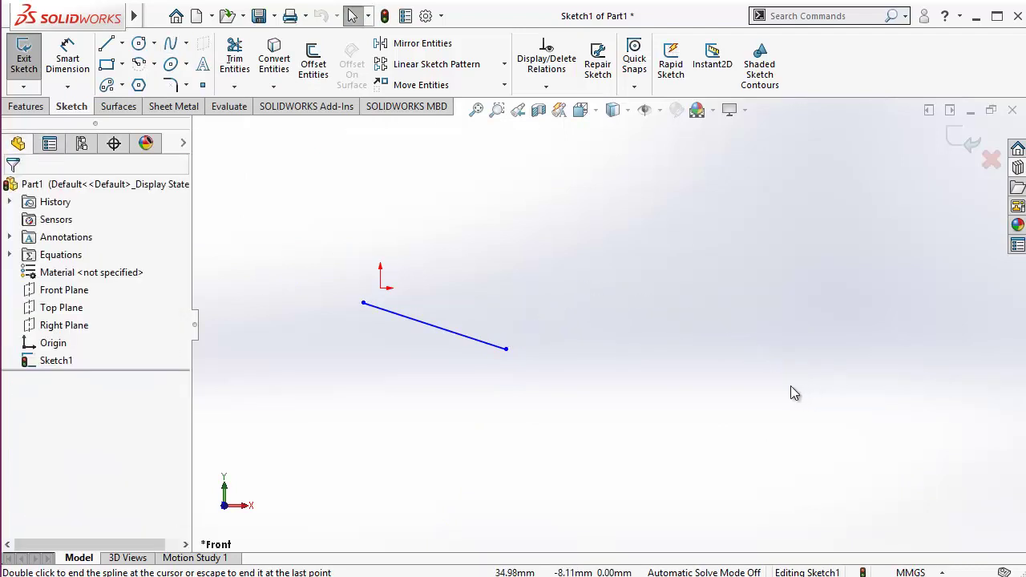
Step: Sketch a second three-point spline from the line's lower endpoint, peaking level with the origin
left_click(170, 43)
left_click(506, 349)
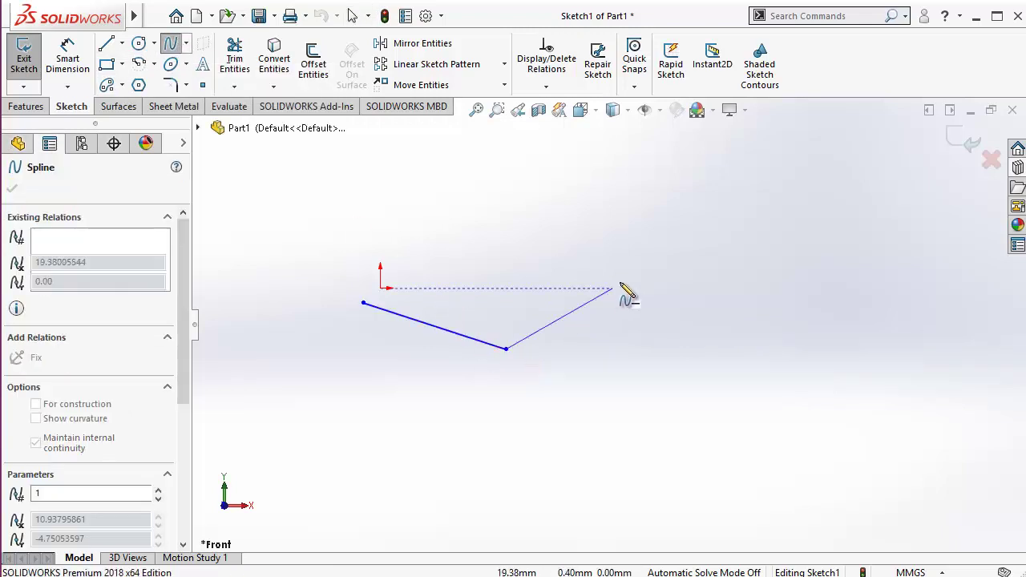
left_click(647, 288)
left_click(792, 359)
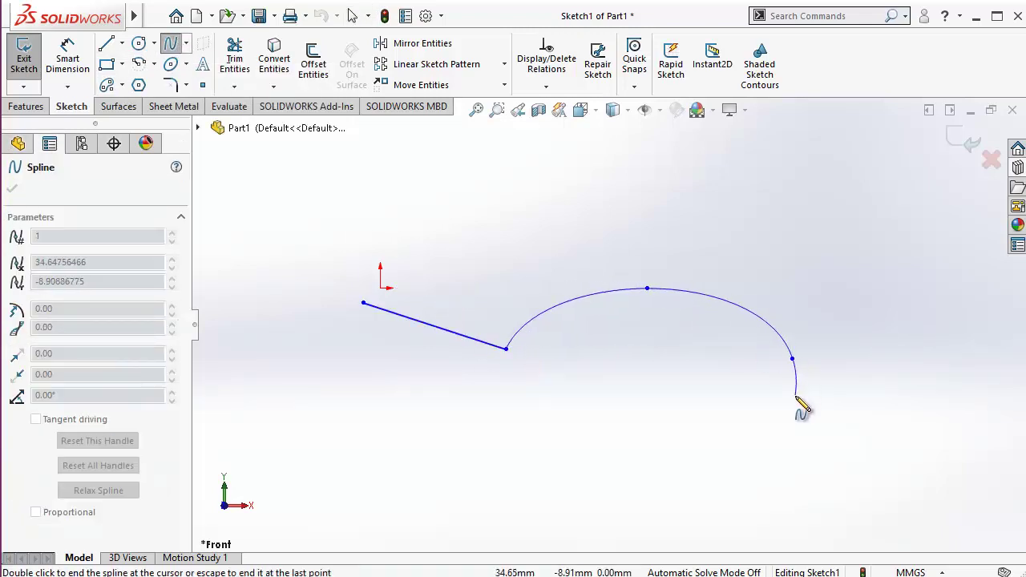
key("Escape")
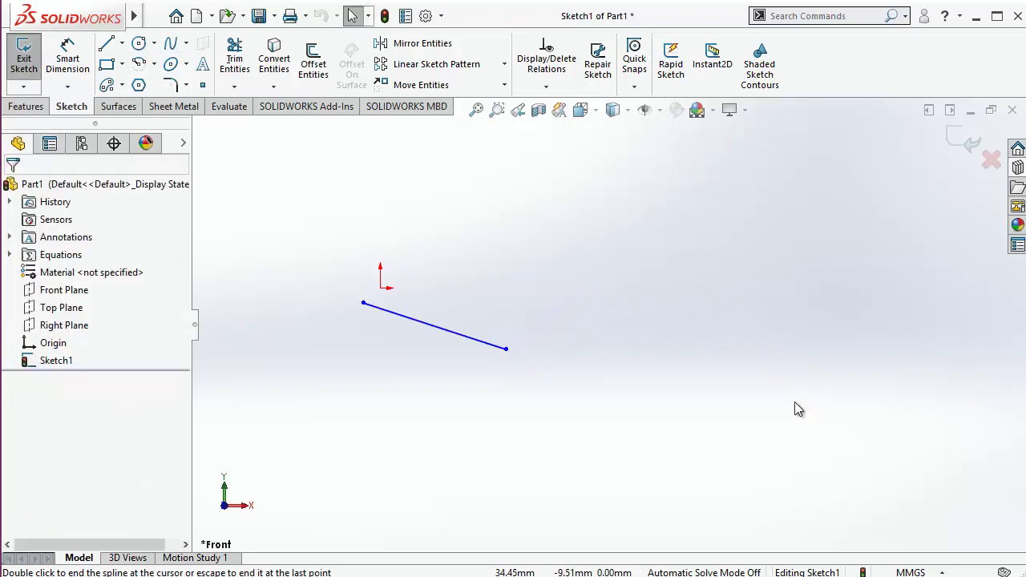
Step: Sketch a wider, flatter three-point spline arch from the same line endpoint
left_click(170, 43)
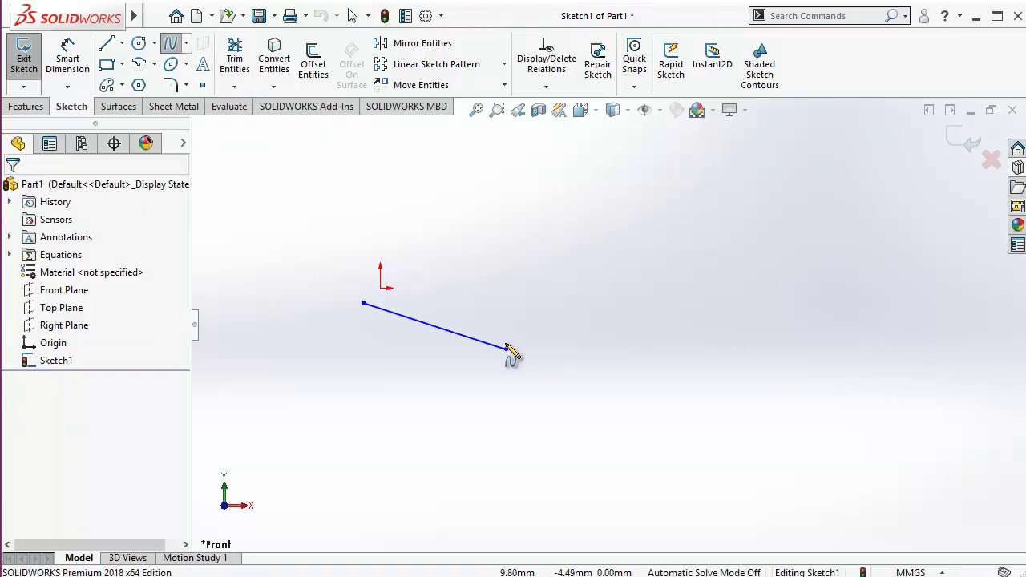
left_click(506, 349)
left_click(697, 309)
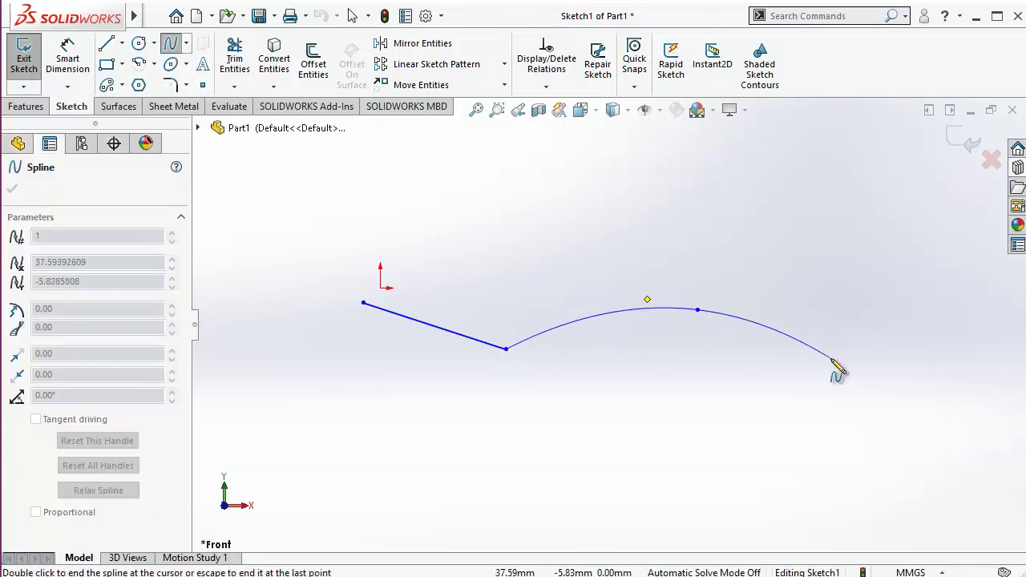
left_click(830, 358)
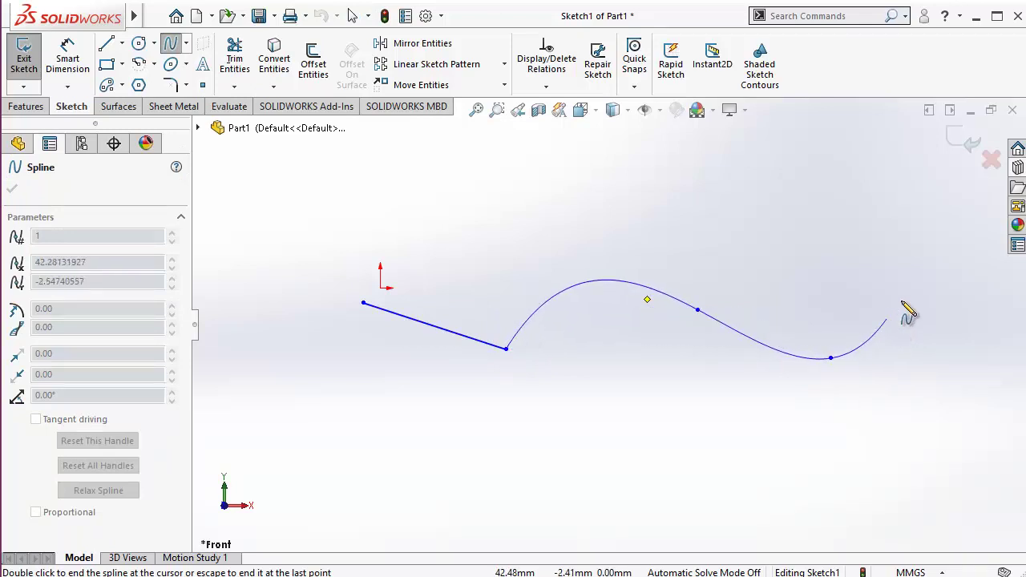
key("Escape")
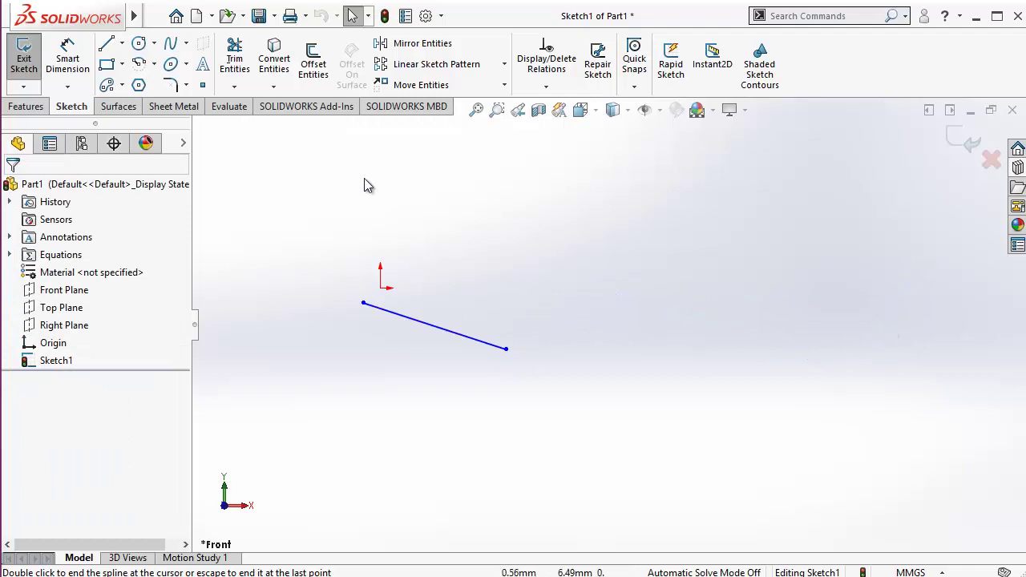
Step: Sketch a four-point spline from the line's lower endpoint that dips down and rises to about the line's upper endpoint height
left_click(171, 48)
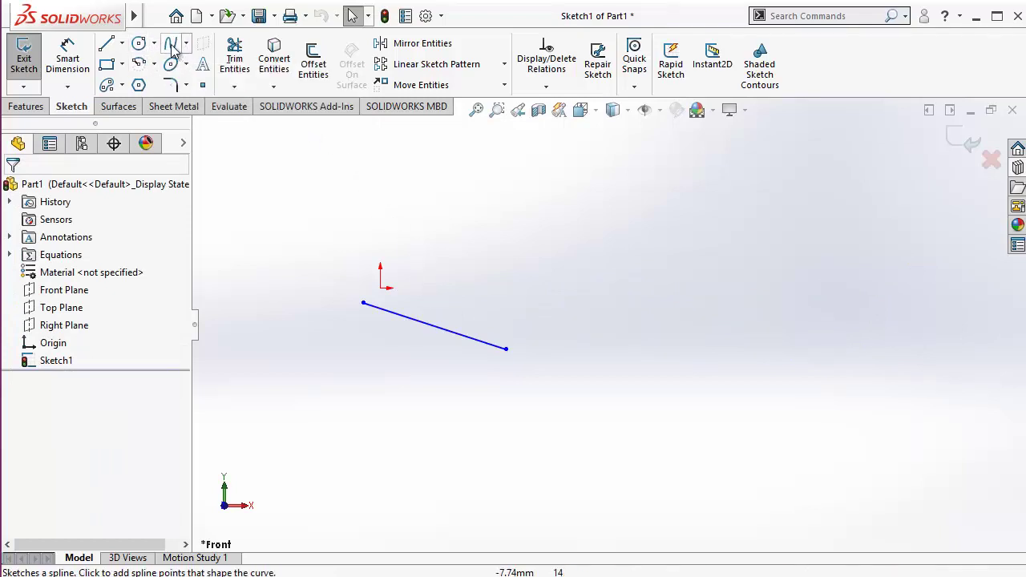
left_click(506, 351)
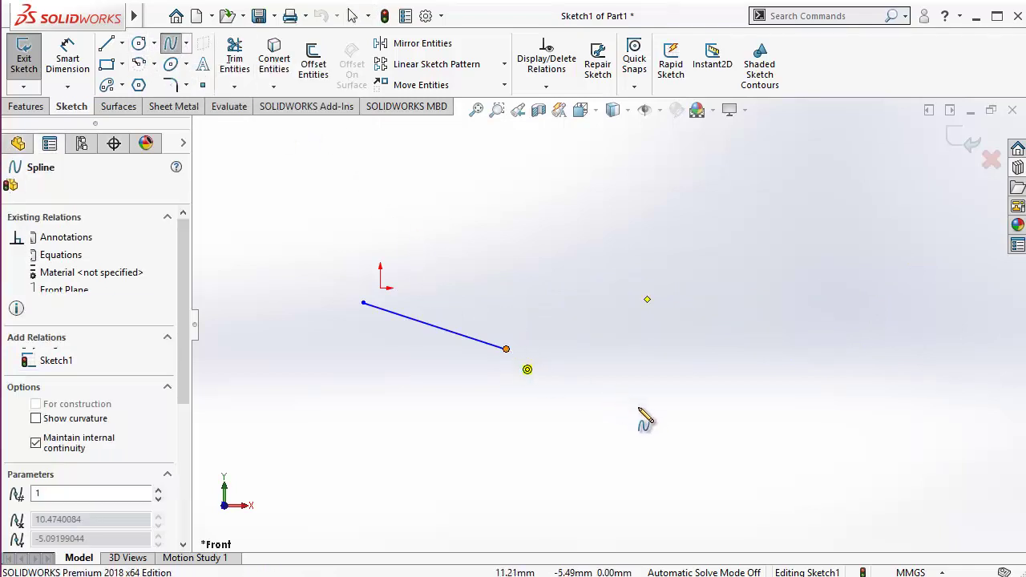
left_click(676, 410)
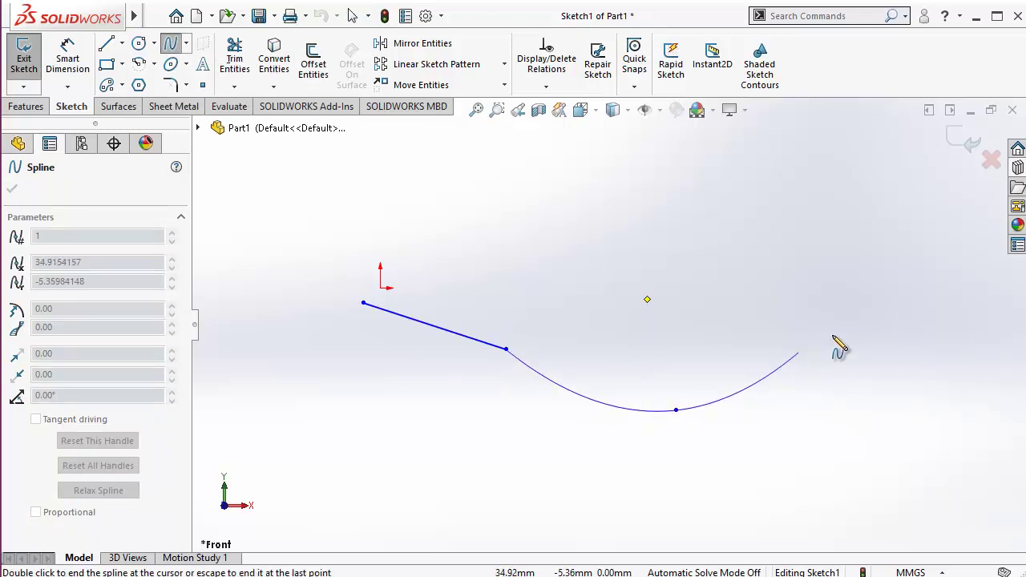
left_click(799, 351)
left_click(916, 299)
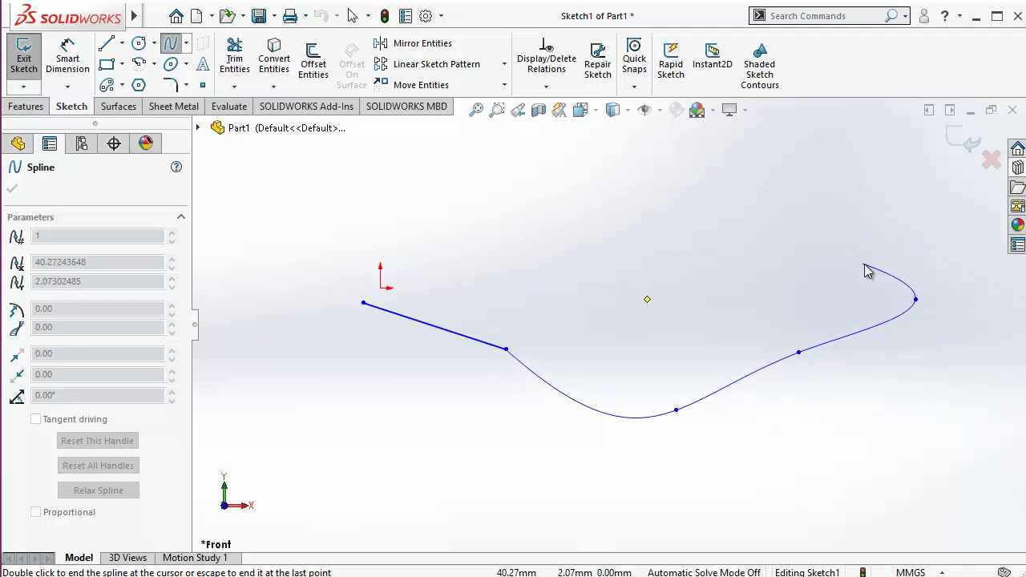
key("Escape")
Step: Sketch a wavy five-point spline from the line's lower endpoint, ending just below a small second crest
left_click(170, 44)
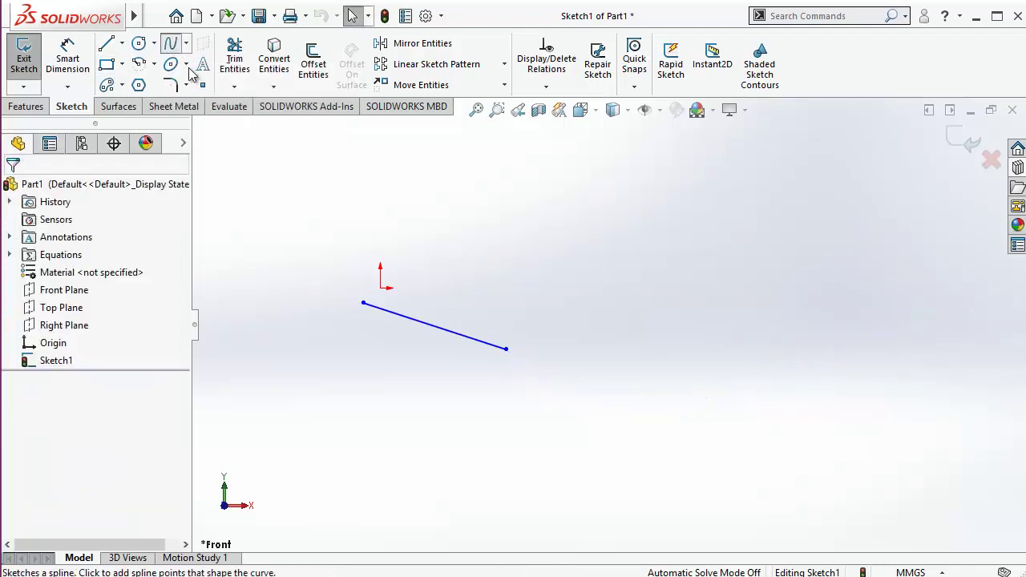
left_click(507, 350)
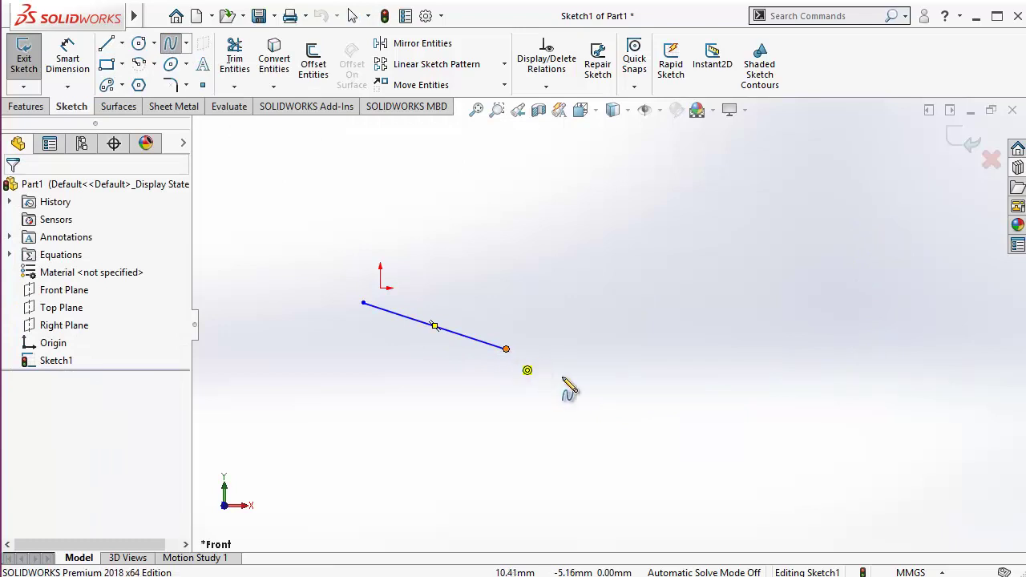
left_click(656, 326)
left_click(808, 364)
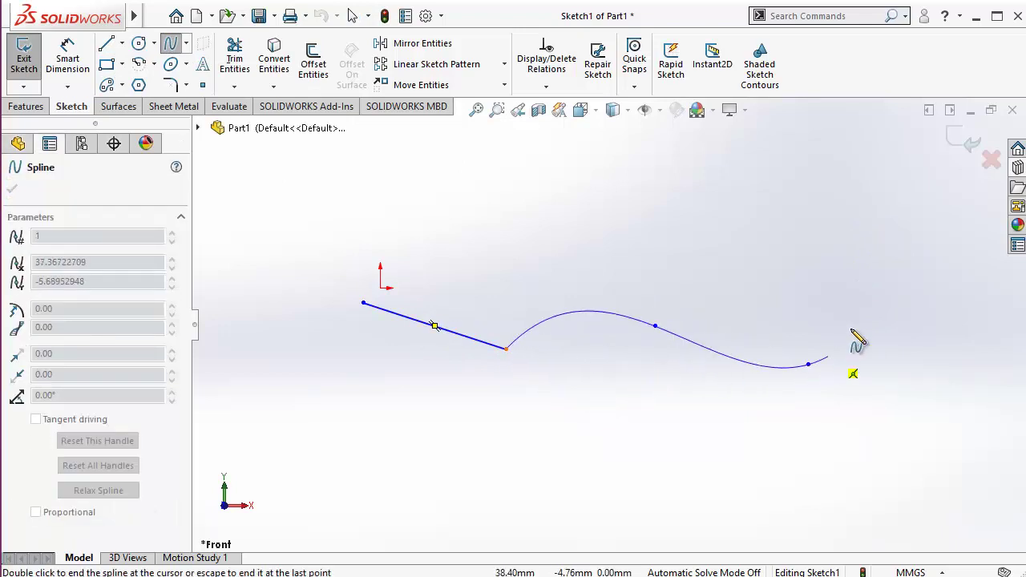
left_click(846, 326)
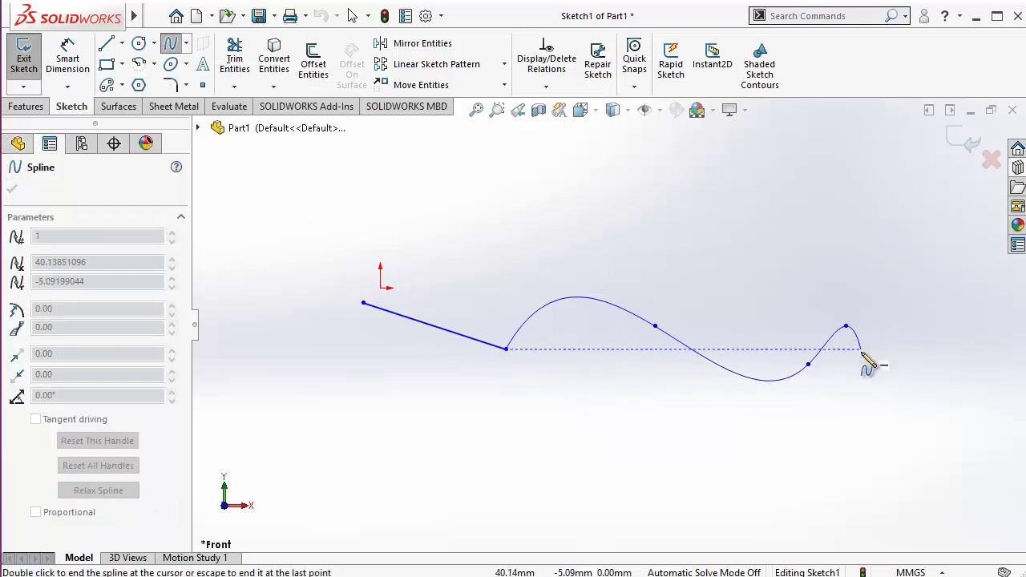
left_click(863, 356)
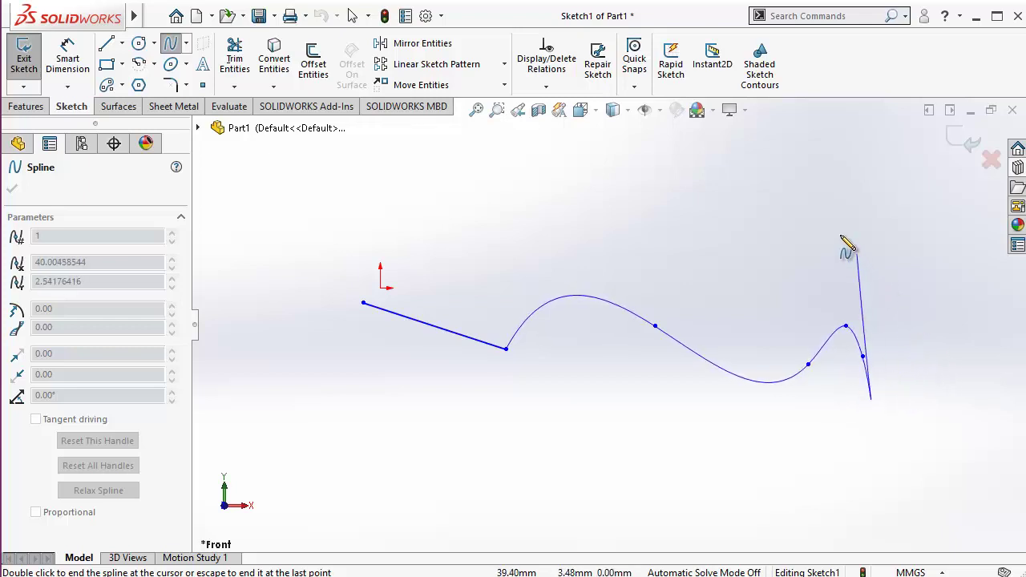
double_click(886, 274)
key("ctrl+z")
key("Escape")
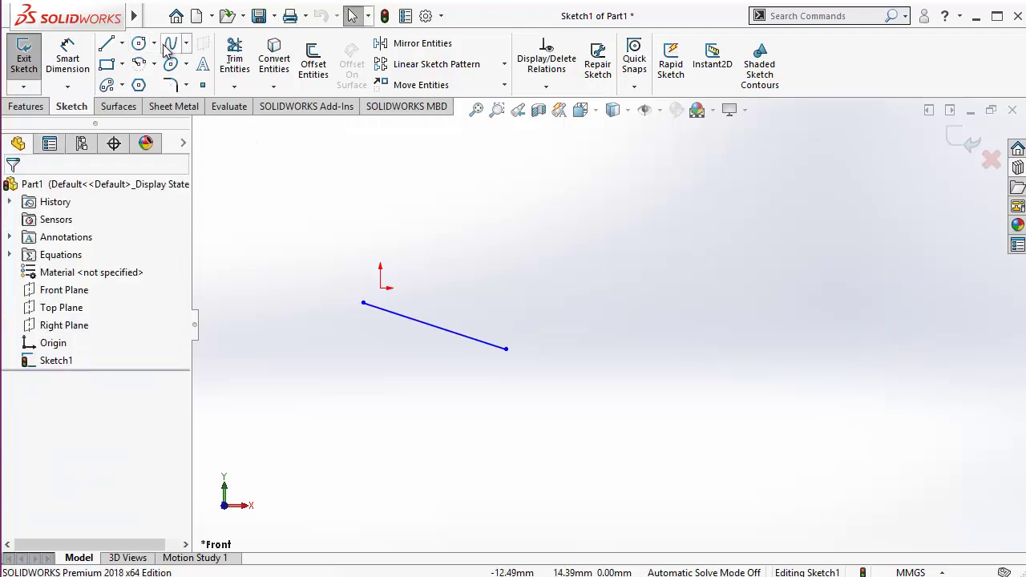
Step: Sketch a closed wavy spline that starts with a dip at the line's lower endpoint and ends at that same point
left_click(170, 45)
left_click(507, 350)
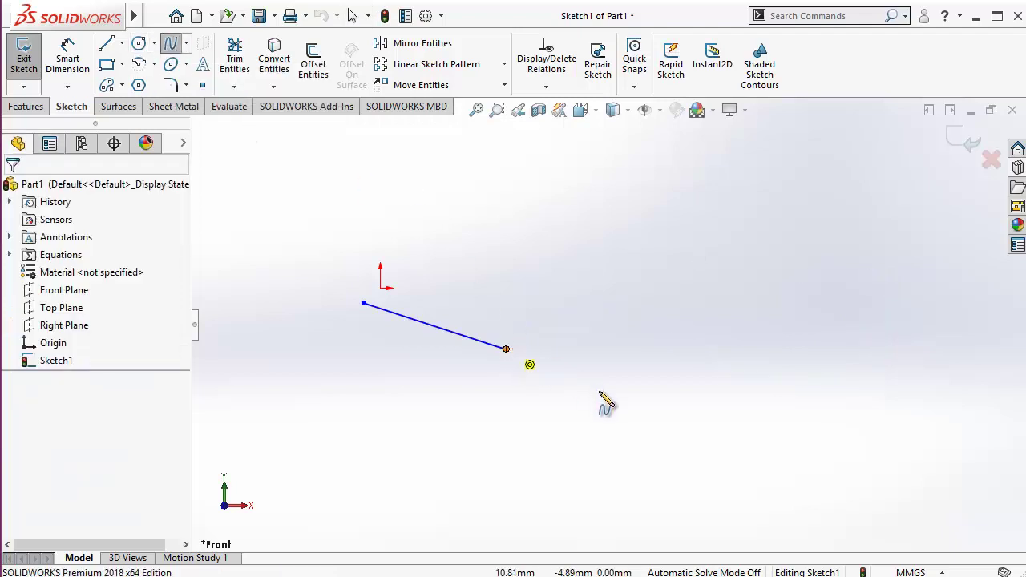
left_click(605, 404)
left_click(707, 326)
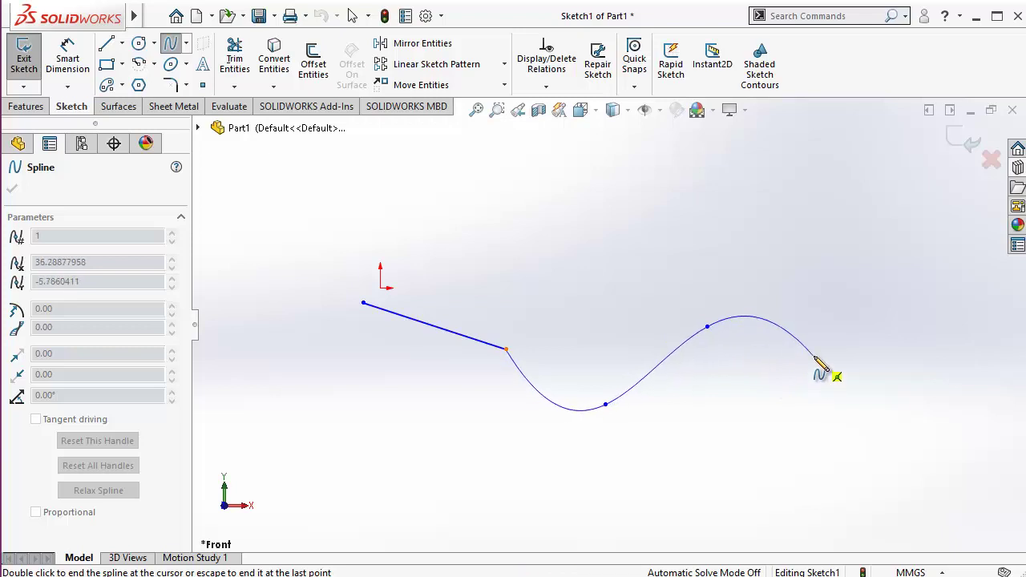
left_click(814, 357)
left_click(840, 330)
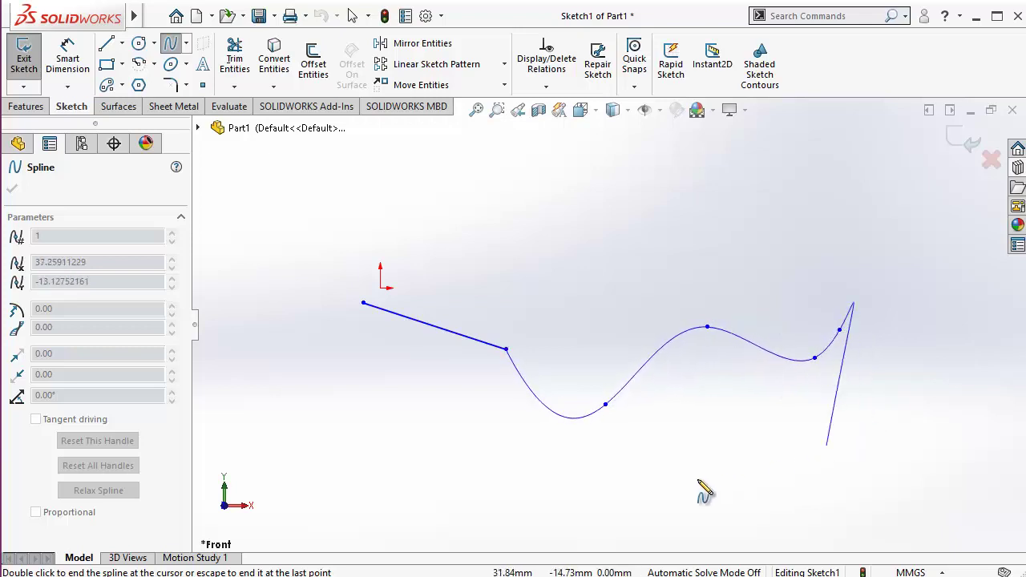
left_click(507, 349)
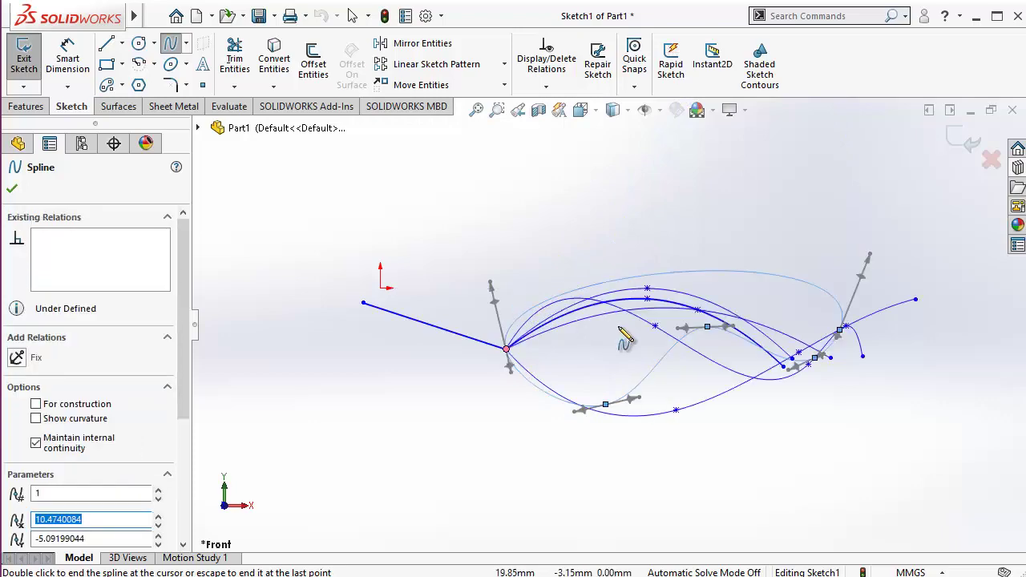
key("Escape")
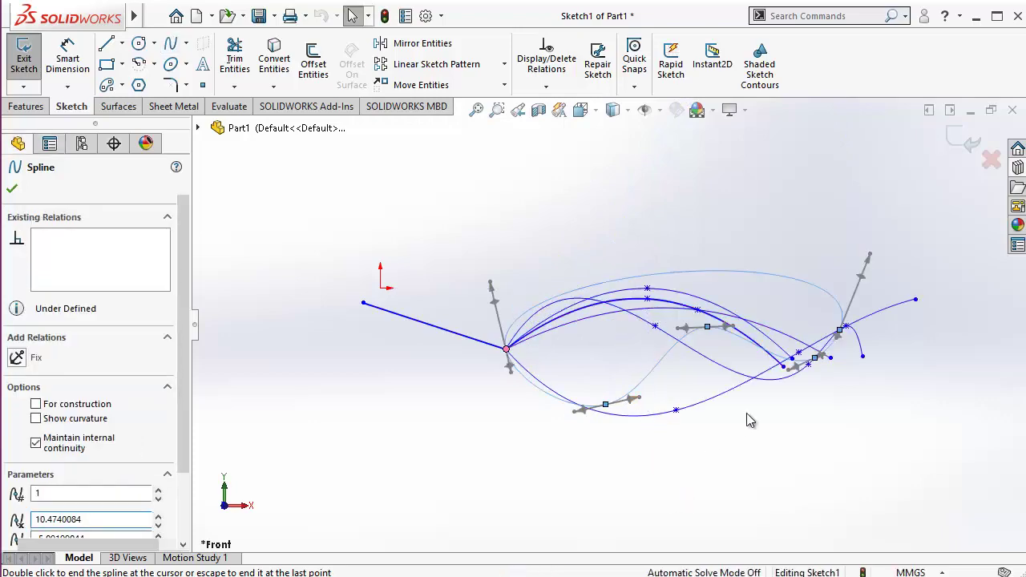
Step: Delete all the splines except the open four-point one that dips and rises from the line's lower endpoint
left_click(748, 419)
scroll(738, 385, "down", 4)
scroll(591, 353, "down", 1)
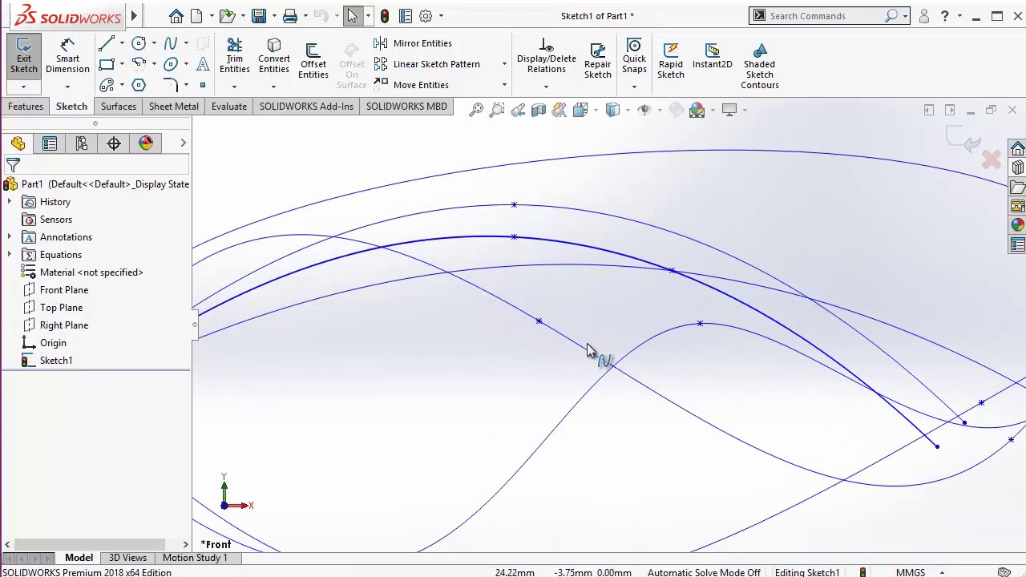
scroll(592, 356, "up", 5)
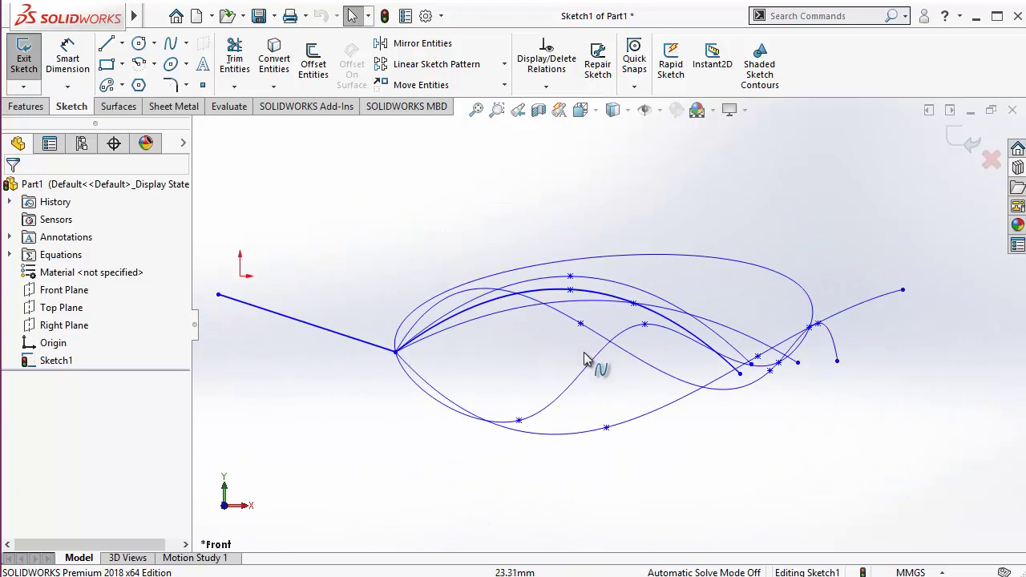
left_click(550, 299)
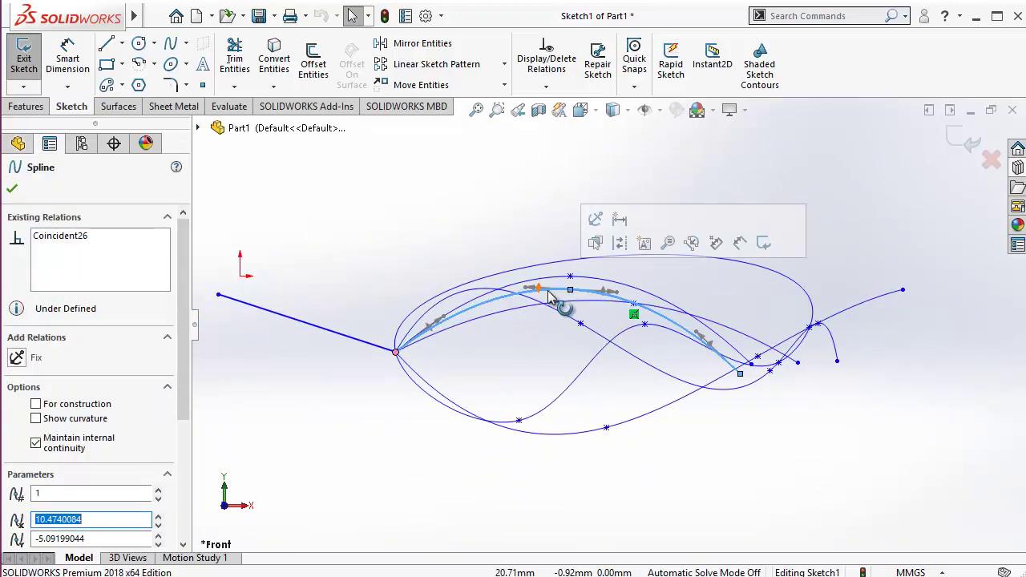
left_click_drag(547, 290, 556, 313)
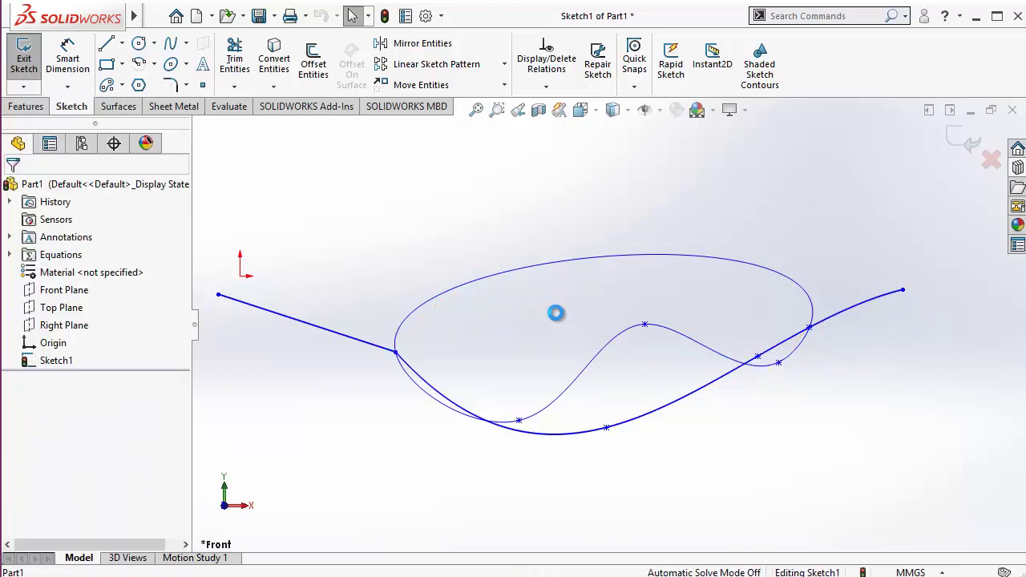
left_click_drag(606, 369, 602, 349)
key("Delete")
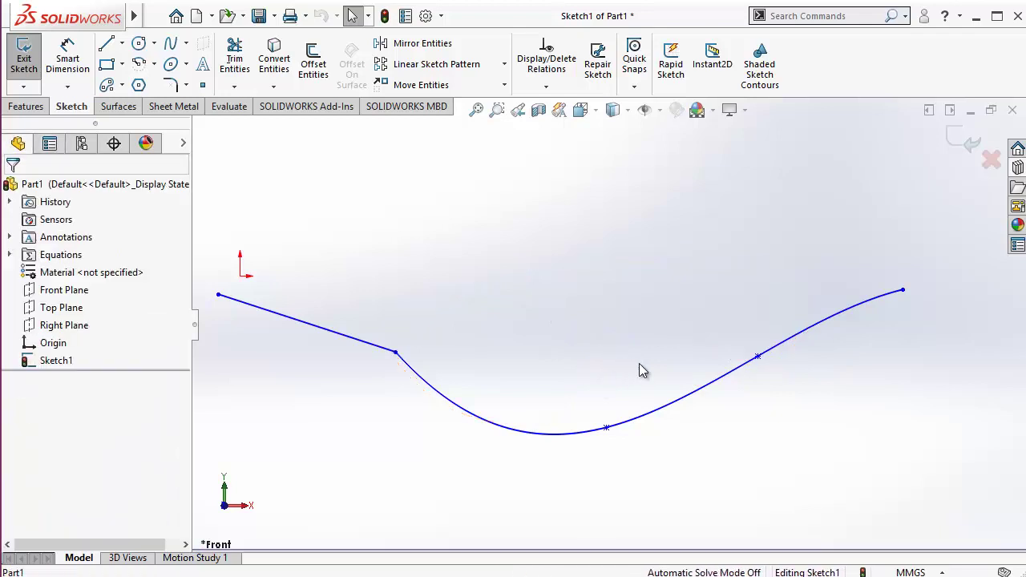
Step: Try to move the spline's lowest interior point up and toward the line's lower endpoint
scroll(638, 363, "up", 3)
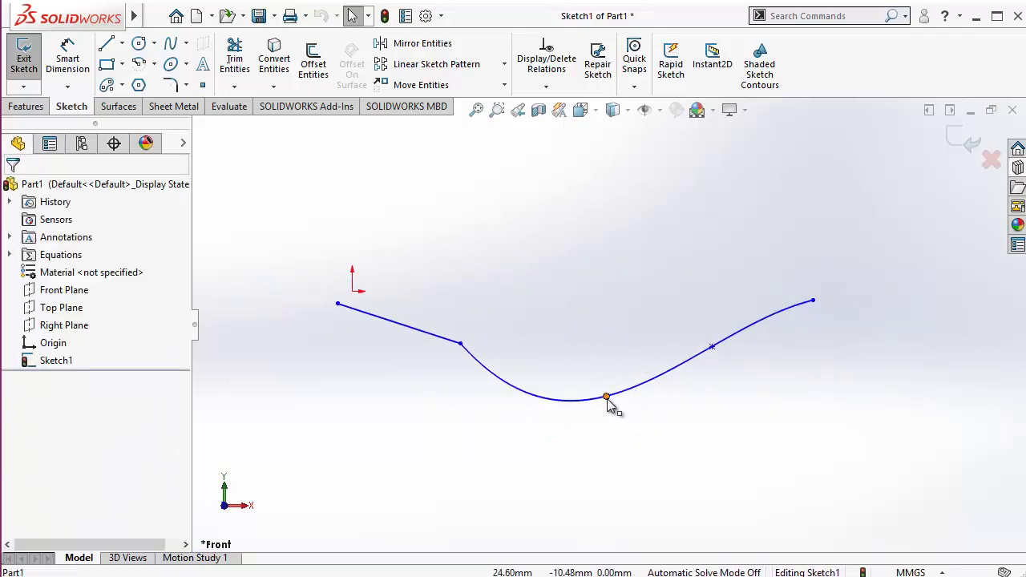
mouse_move(607, 398)
left_mouse_down()
mouse_move(543, 408)
mouse_move(527, 384)
left_mouse_up()
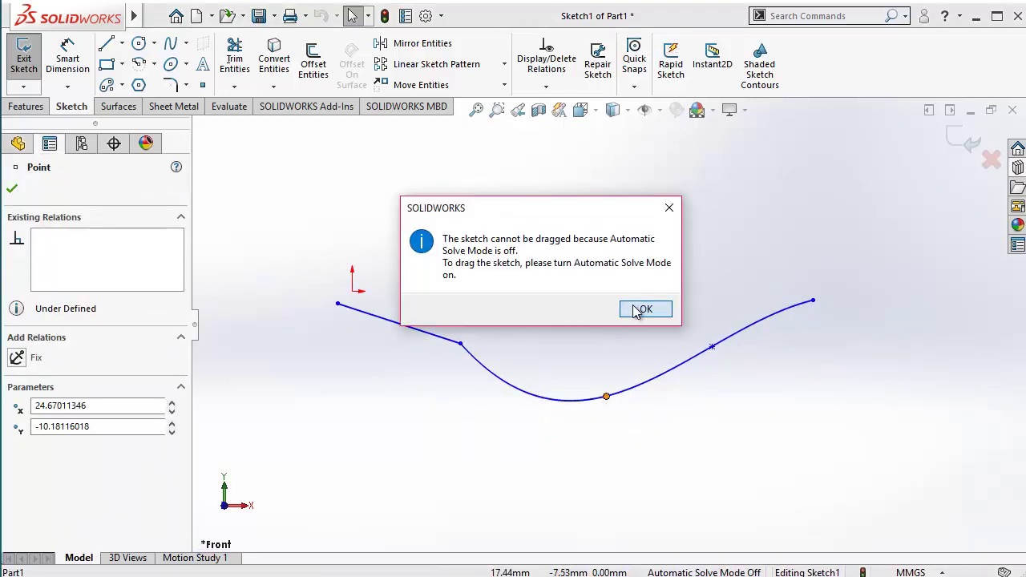
left_click(643, 309)
mouse_move(607, 398)
left_mouse_down()
mouse_move(554, 382)
mouse_move(546, 367)
left_mouse_up()
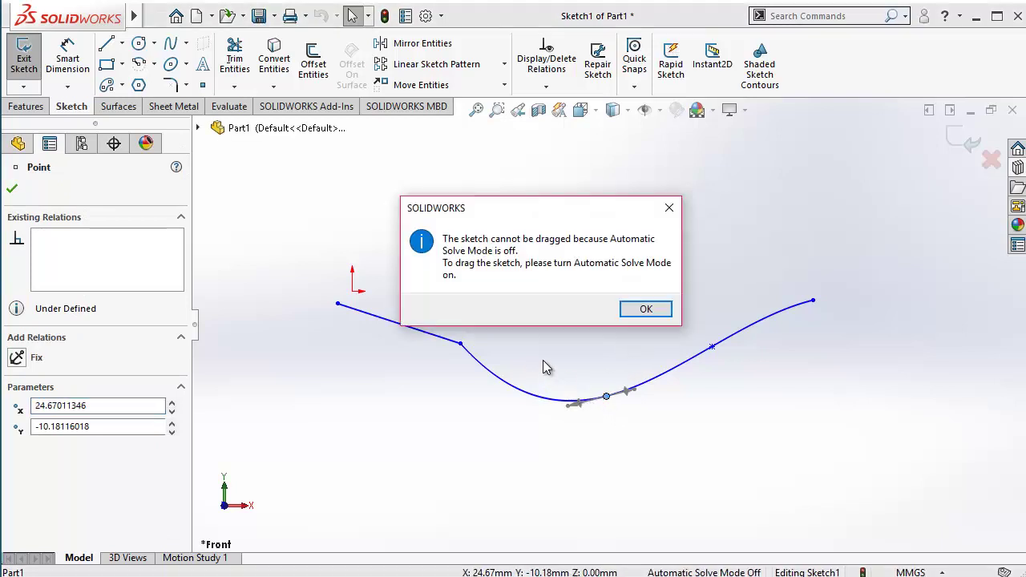
left_click(646, 310)
Step: Replace the four-point spline with a three-point spline that arches up from the line's lower endpoint and falls below it
left_click(747, 328)
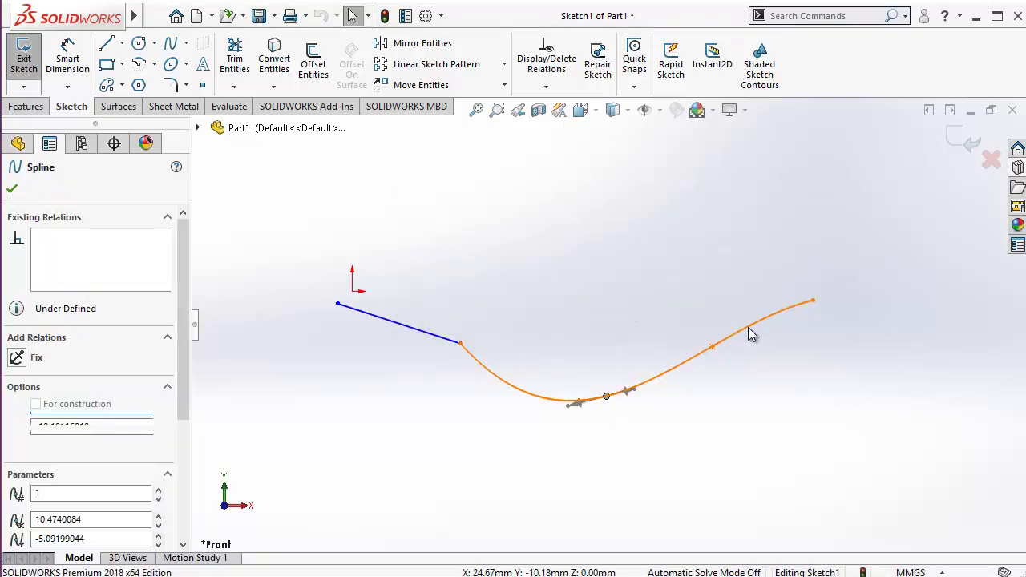
key("Delete")
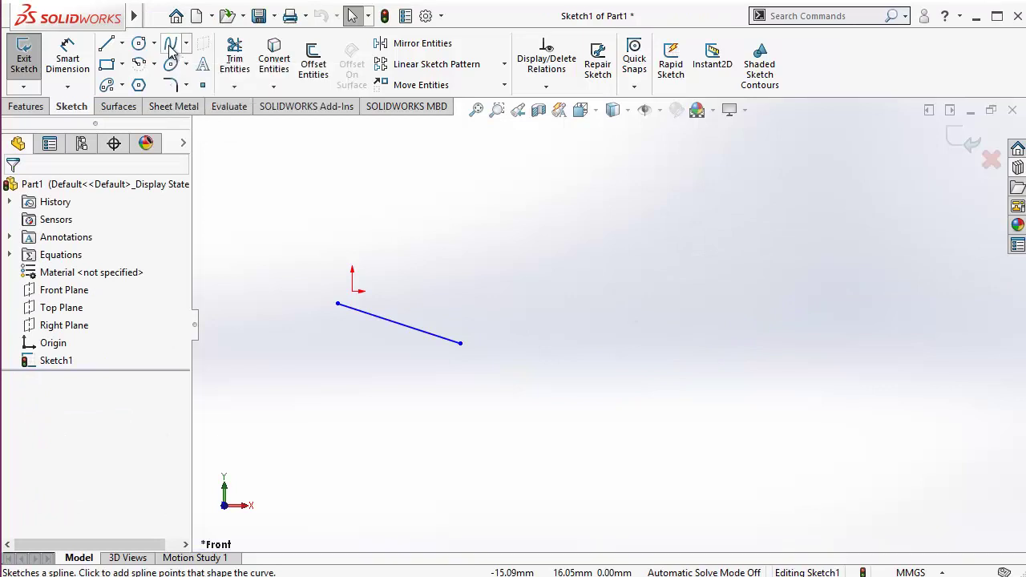
left_click(170, 43)
left_click(461, 343)
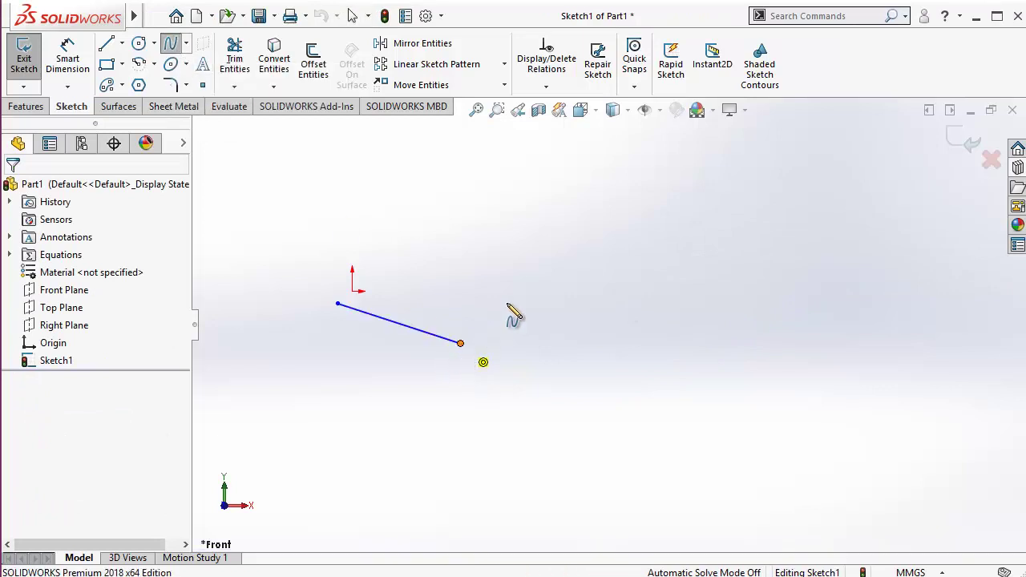
left_click(562, 319)
left_click(652, 371)
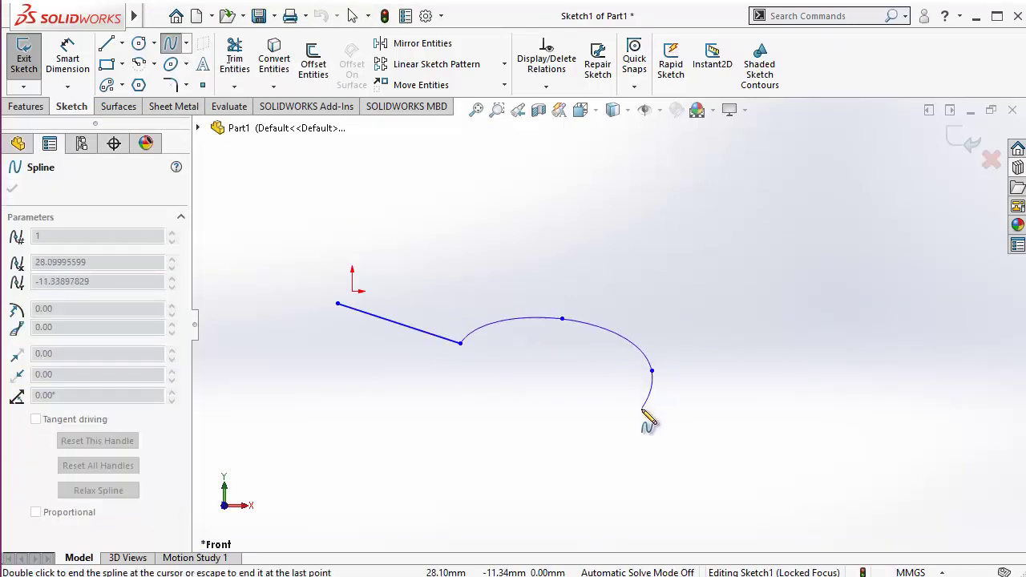
key("Escape")
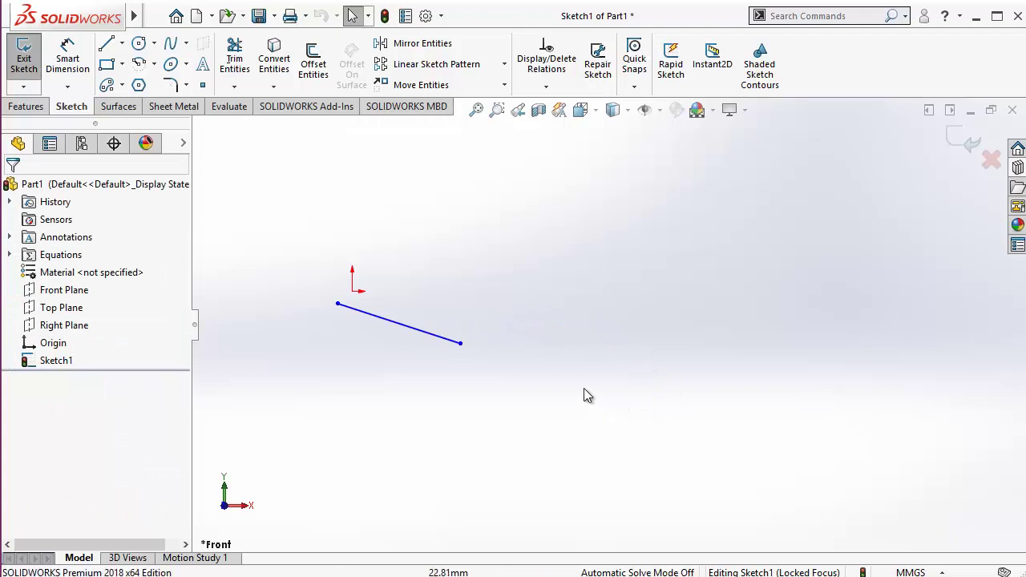
Step: Examine the new three-point spline's handles and display by selecting and deselecting it at different zoom levels
scroll(515, 348, "up", 3)
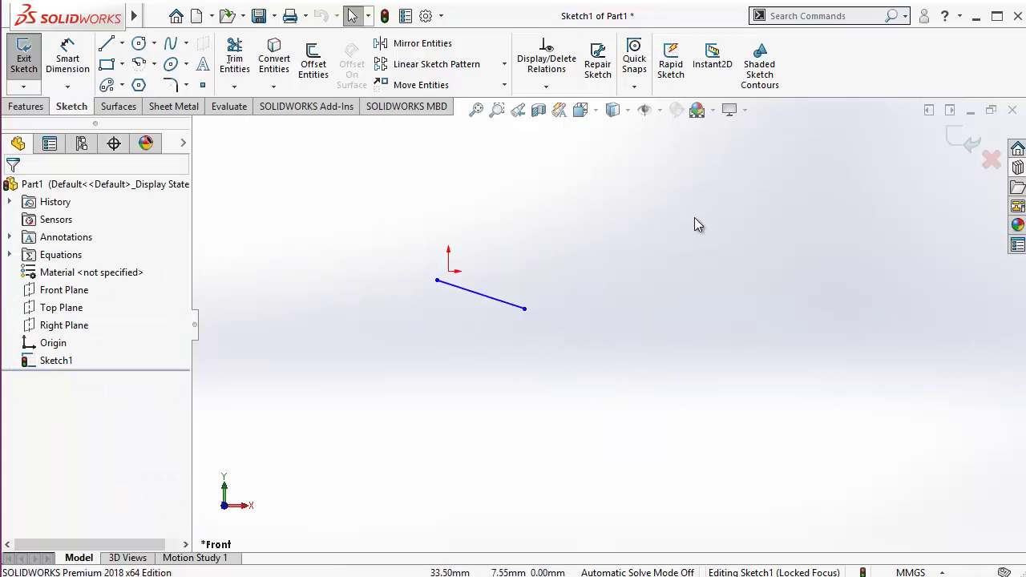
left_click_drag(695, 218, 526, 420)
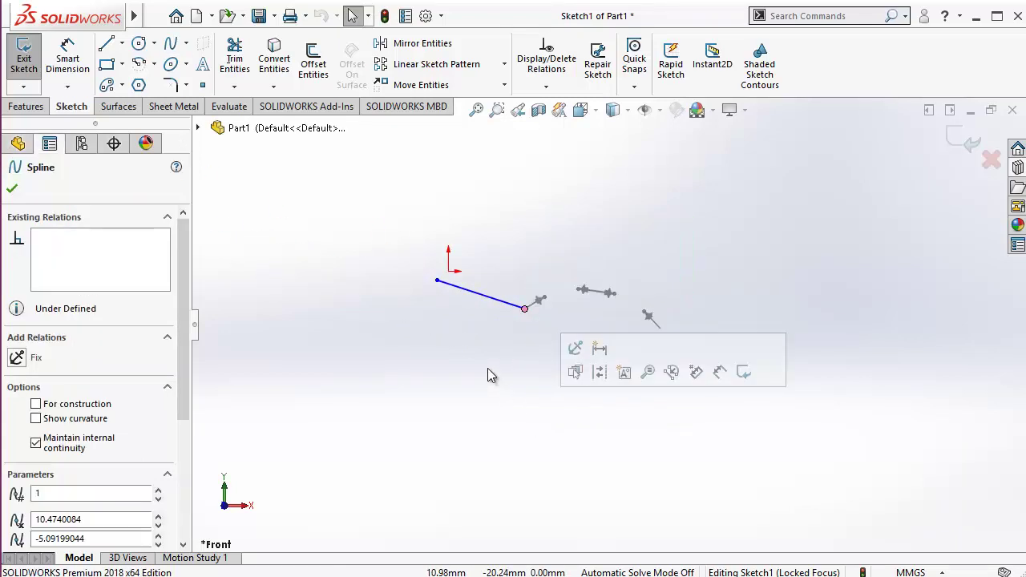
left_click(499, 360)
scroll(585, 298, "down", 5)
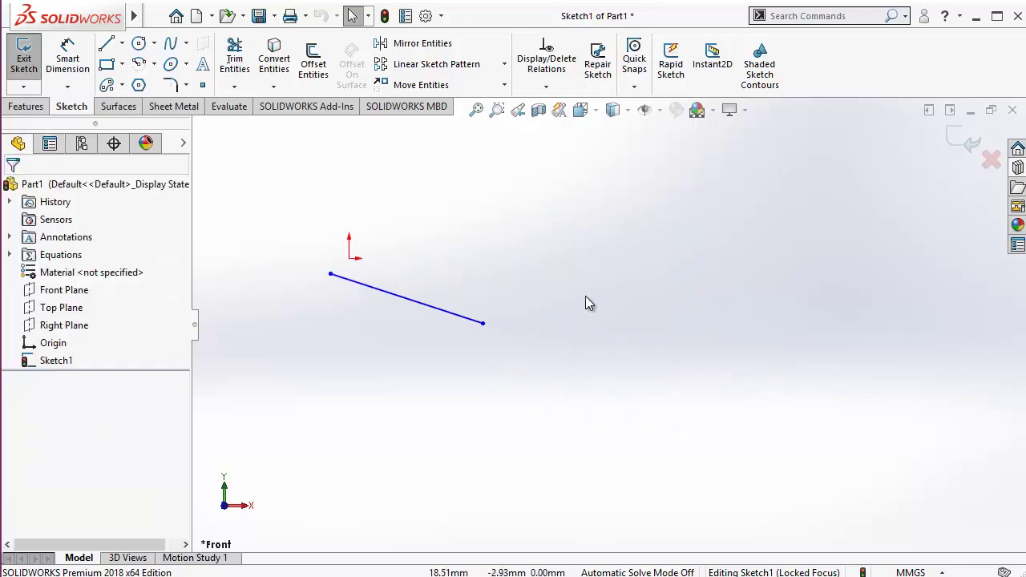
left_click(479, 329)
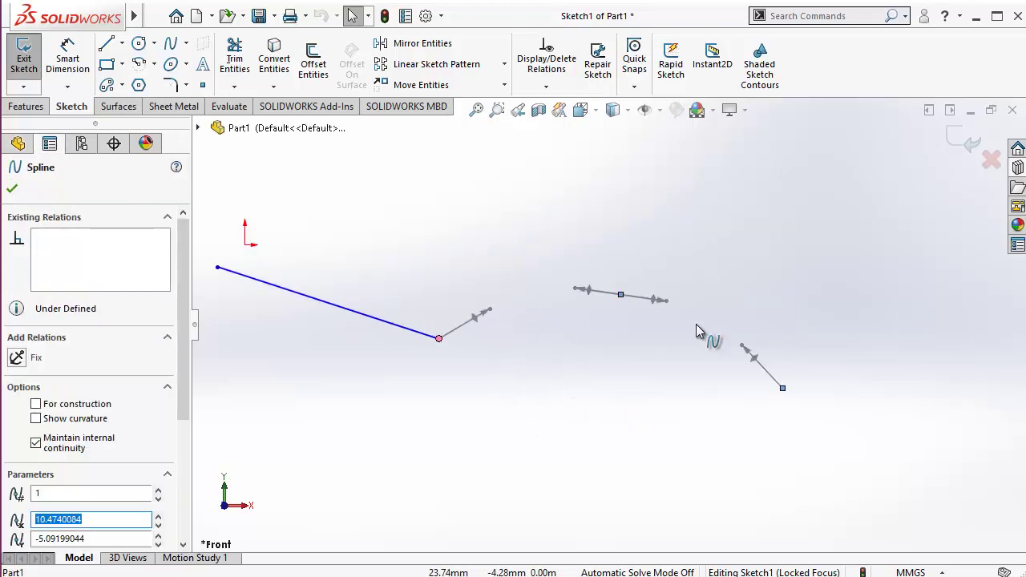
scroll(684, 337, "down", 5)
scroll(629, 326, "up", 3)
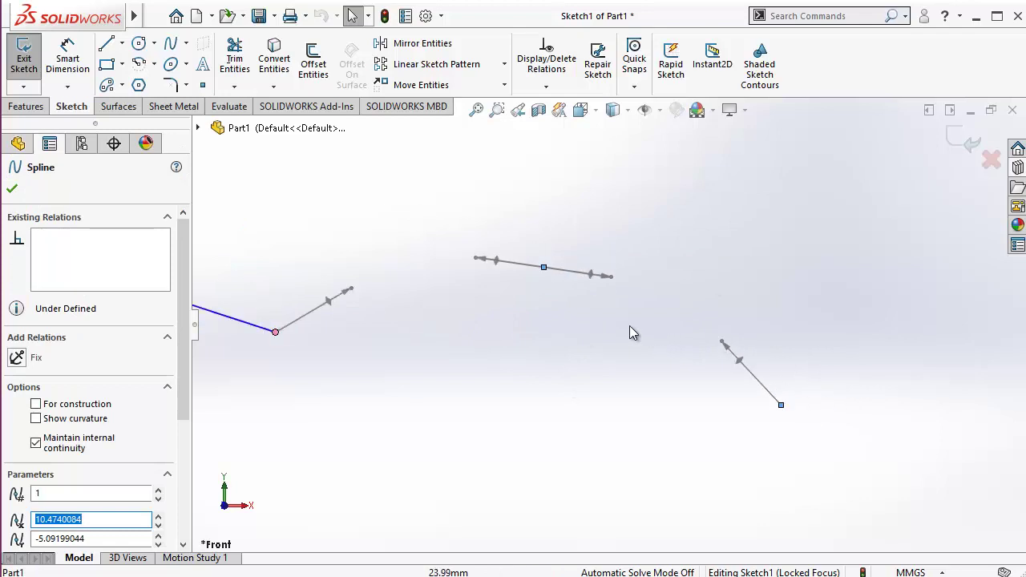
left_click(655, 298)
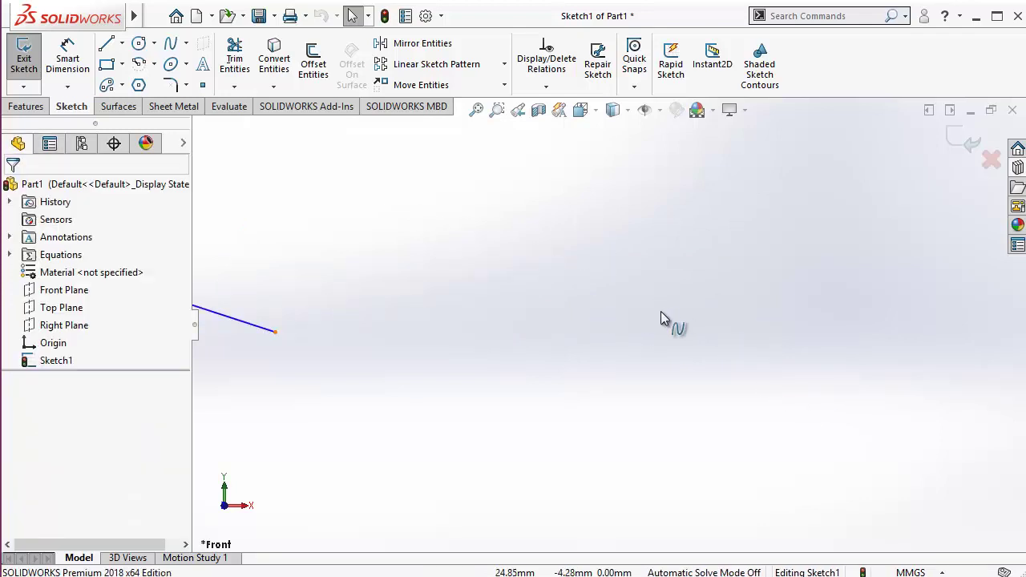
left_click(634, 298)
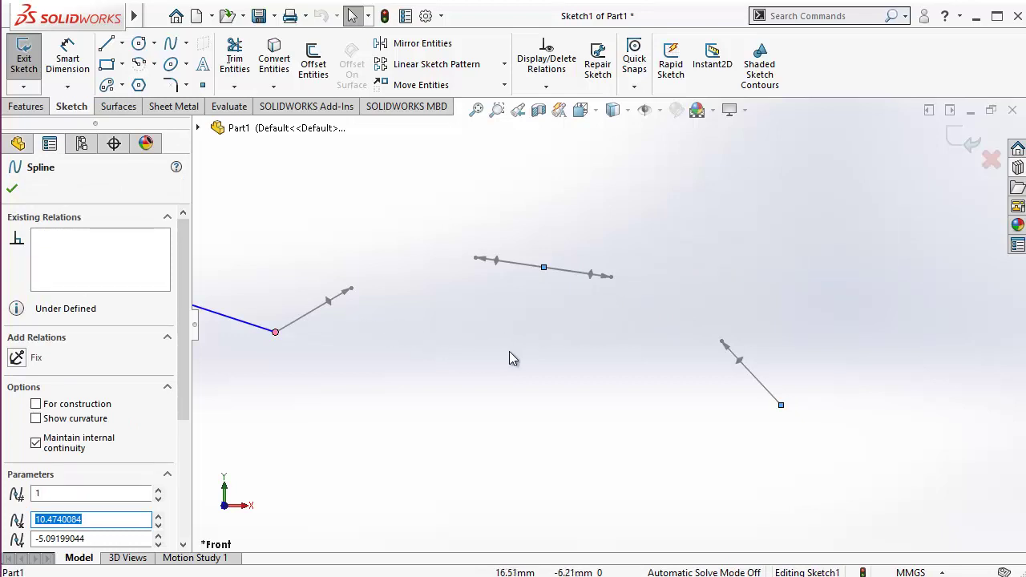
scroll(561, 370, "up", 5)
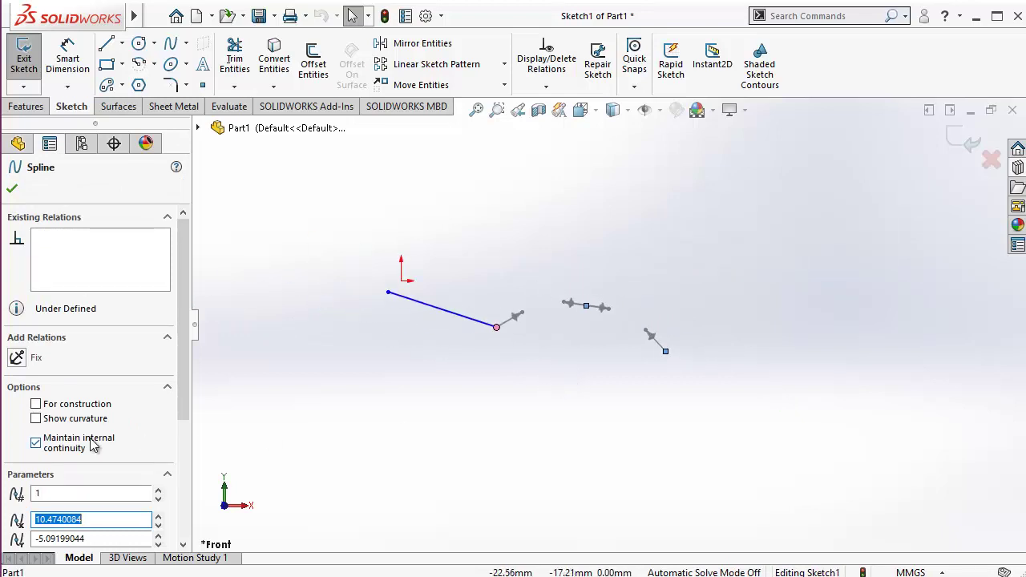
Step: Switch the arched spline to construction geometry and back to regular geometry to restore its display
left_click(36, 404)
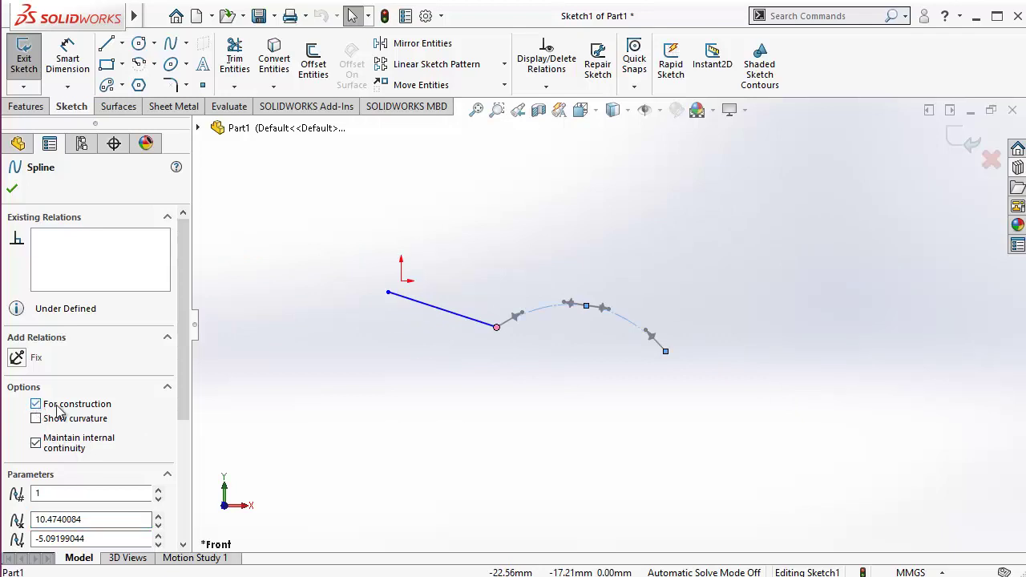
left_click(563, 354)
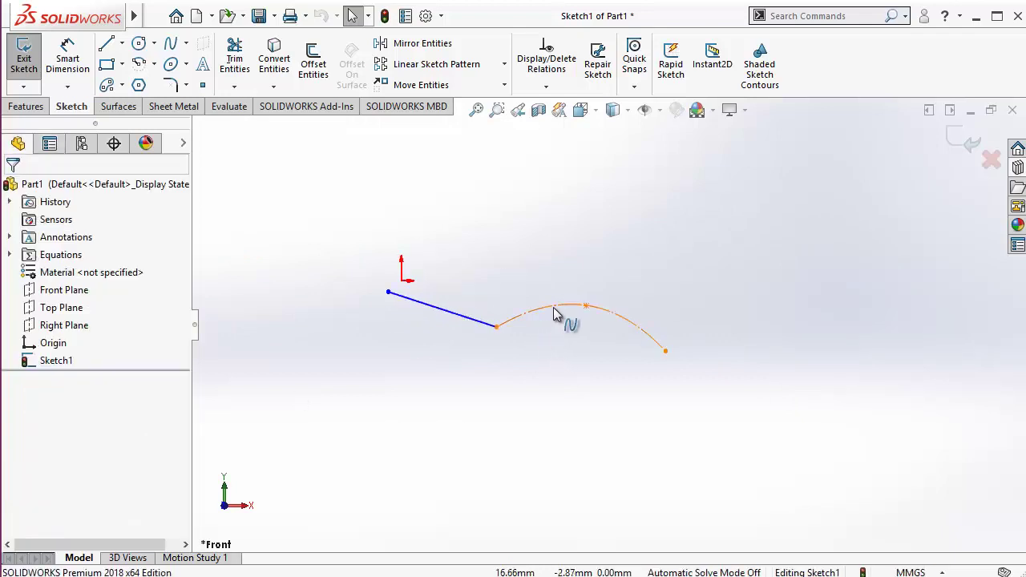
left_click(557, 315)
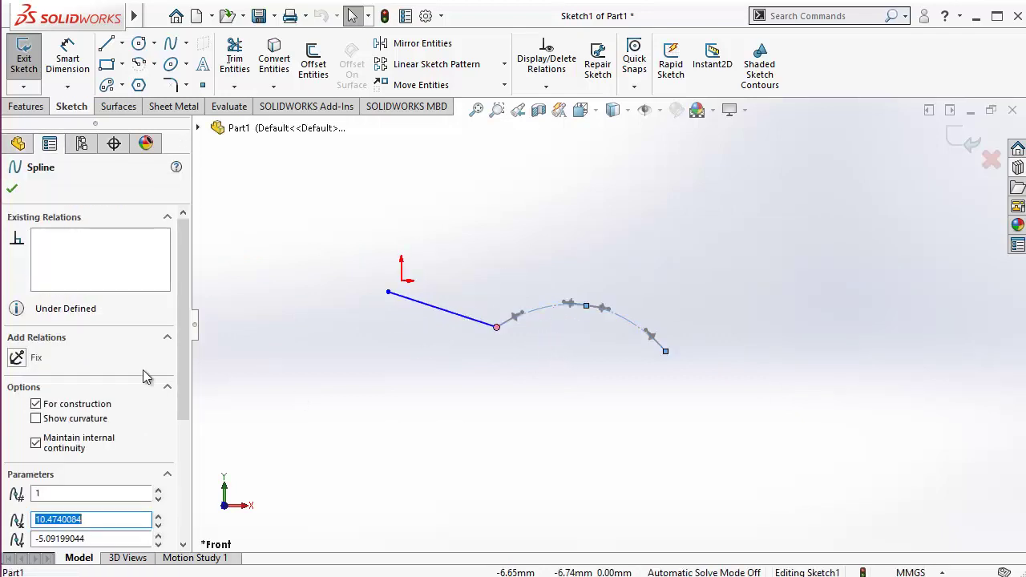
left_click(36, 405)
left_click(540, 367)
scroll(545, 332, "down", 2)
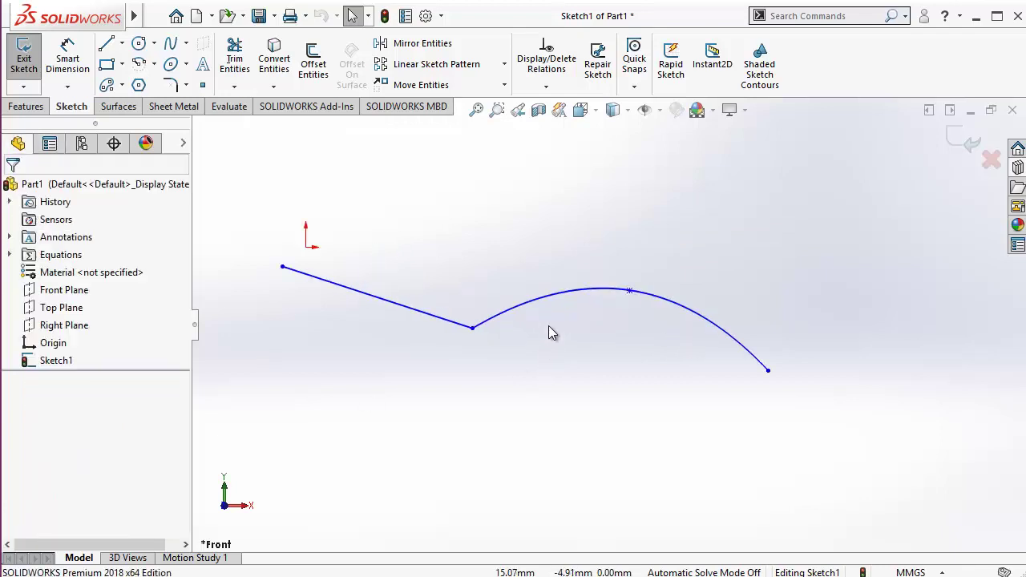
scroll(548, 326, "up", 2)
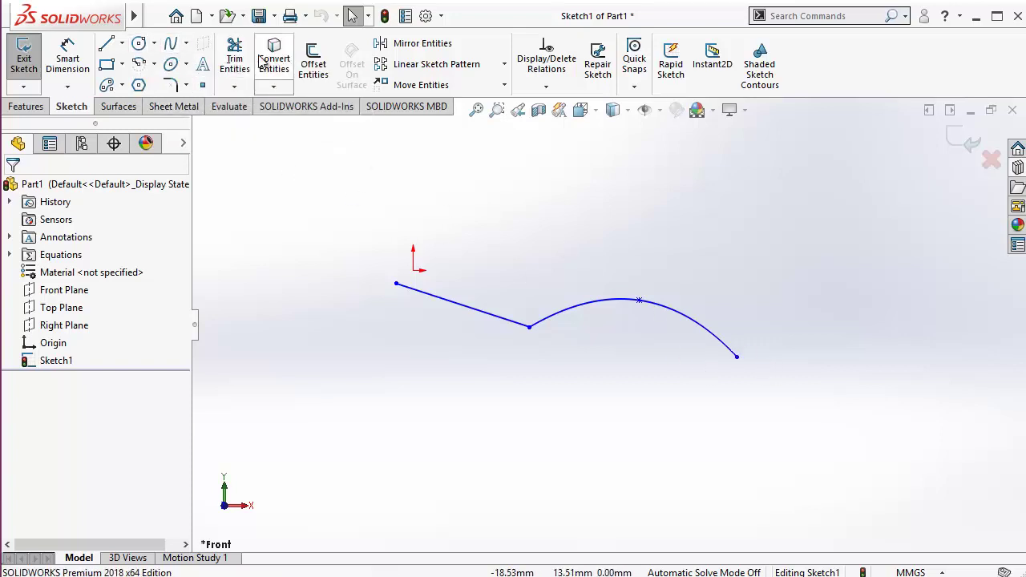
Step: Add the sketch text "Let's Learn SolidWorks" along the arched spline and the line
left_click(202, 67)
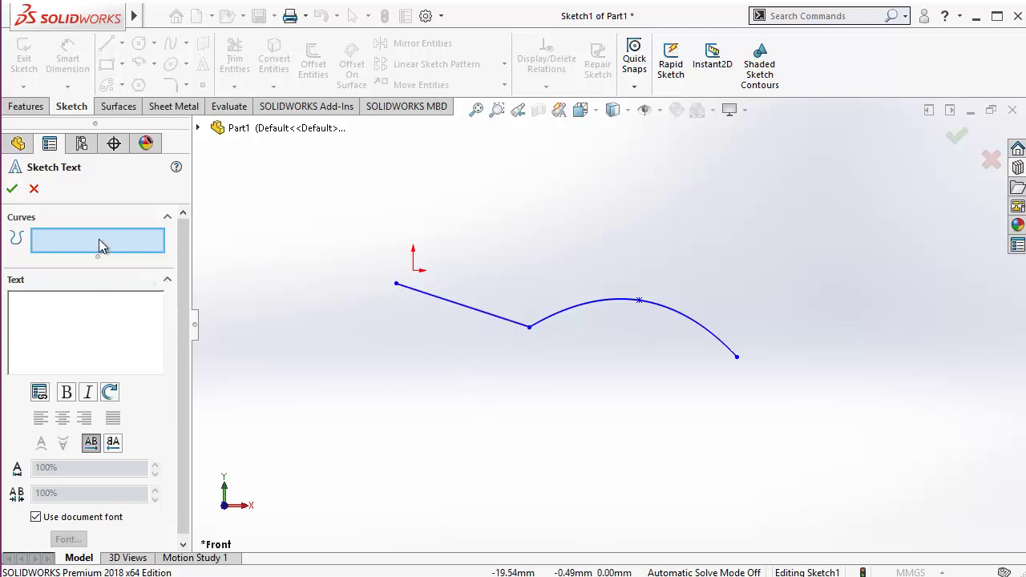
left_click(713, 339)
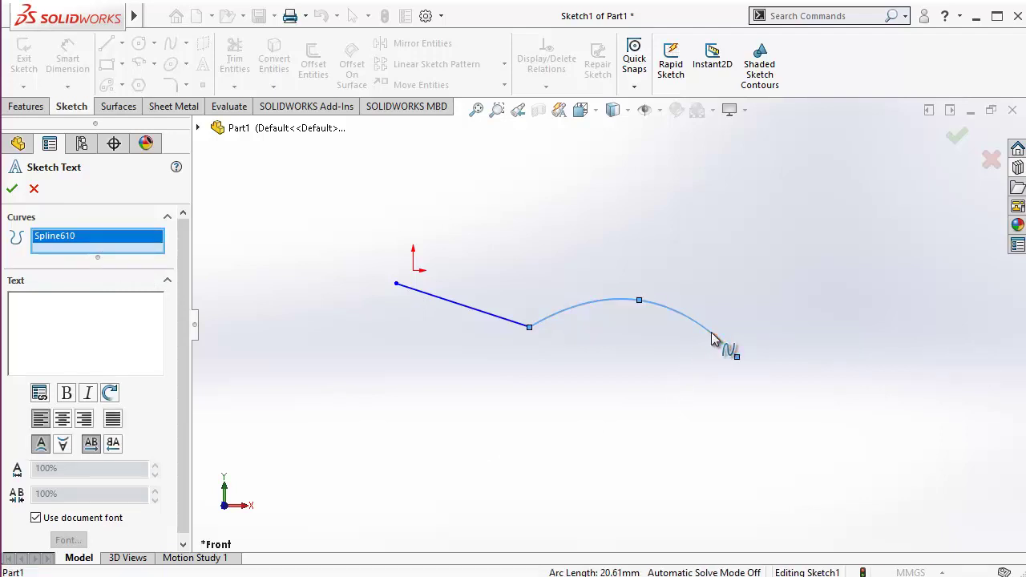
left_click(453, 305)
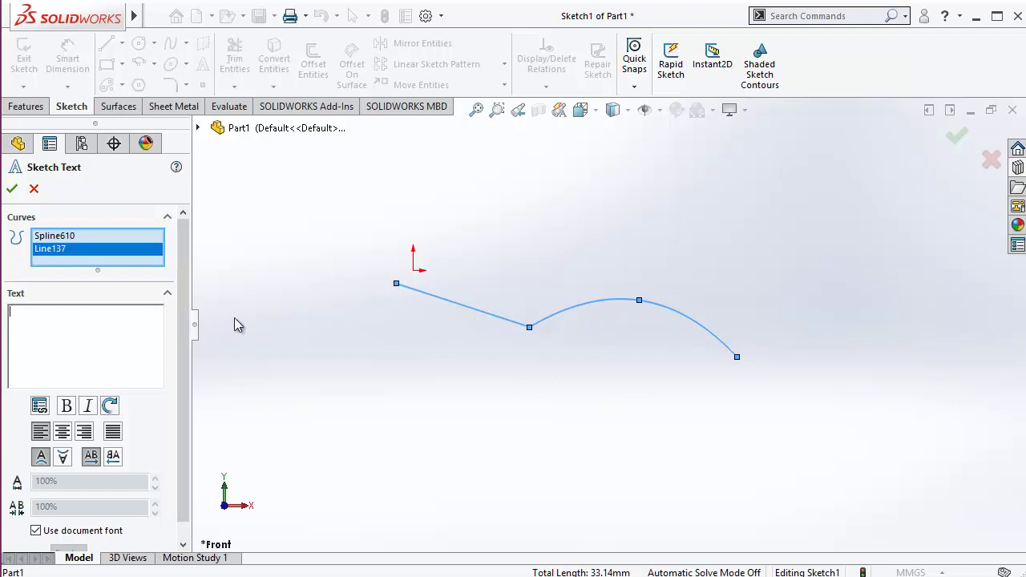
type("Let")
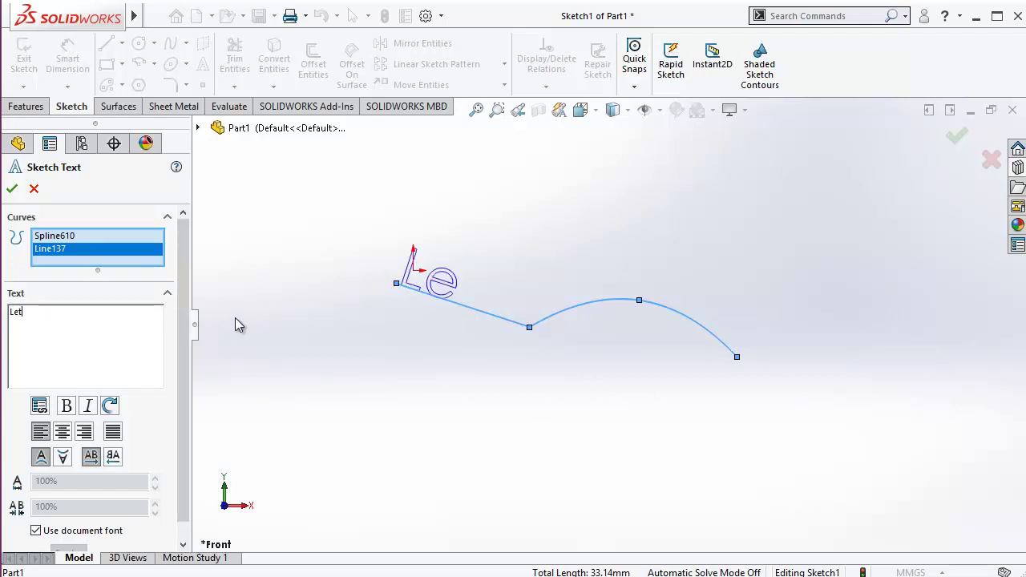
type("Learn")
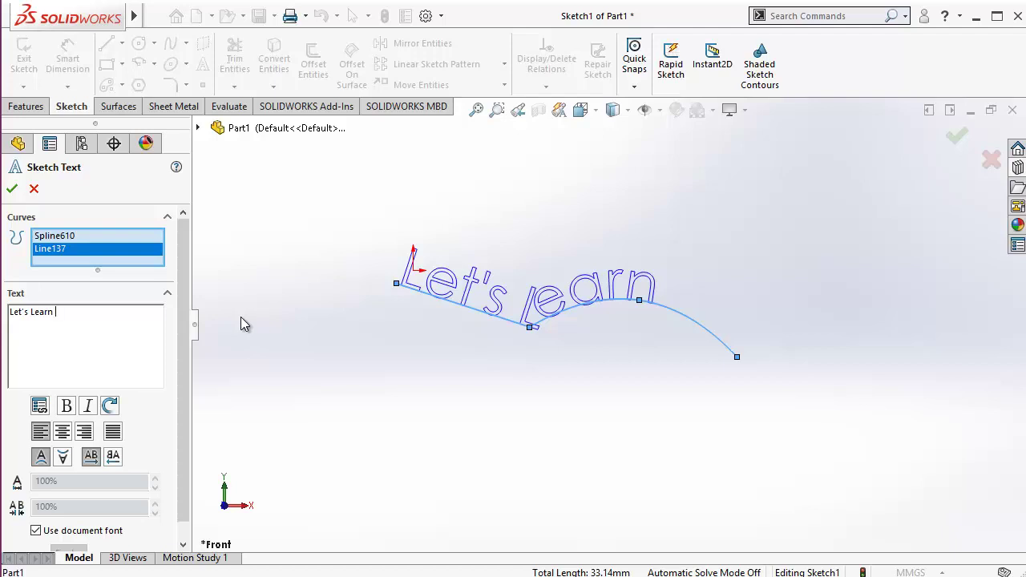
type(" Solid")
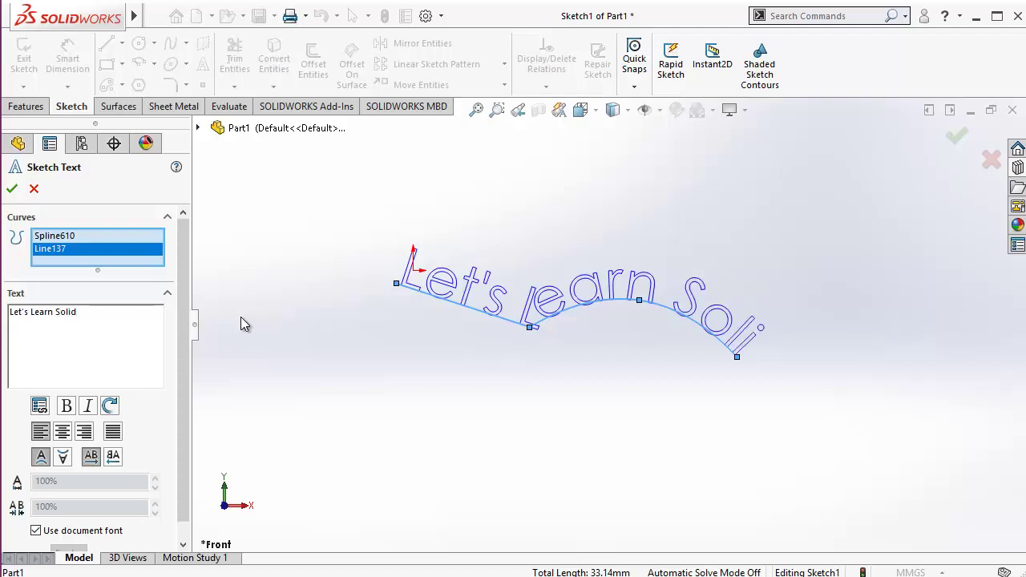
type("Works")
scroll(738, 363, "down", 2)
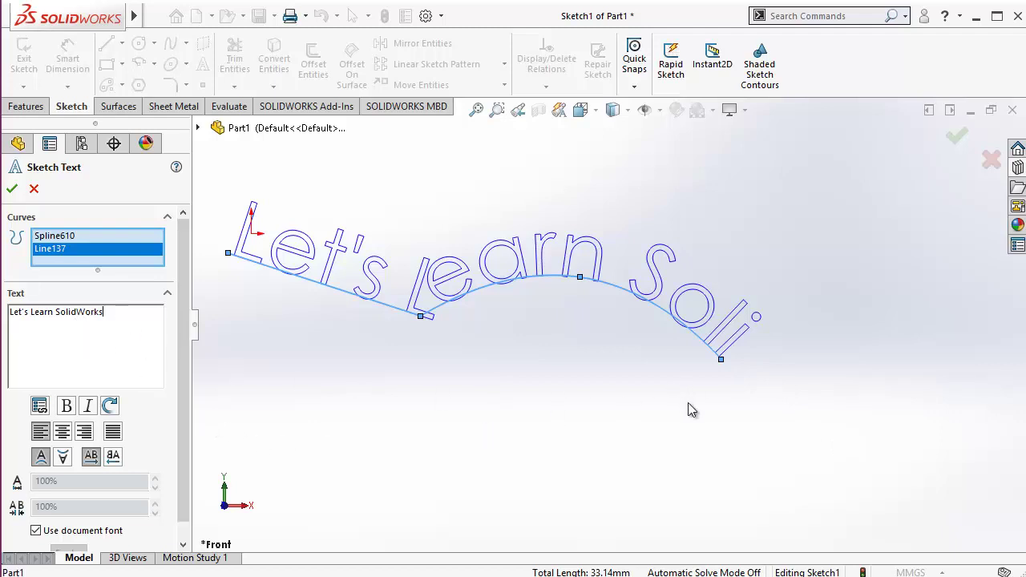
left_click(13, 188)
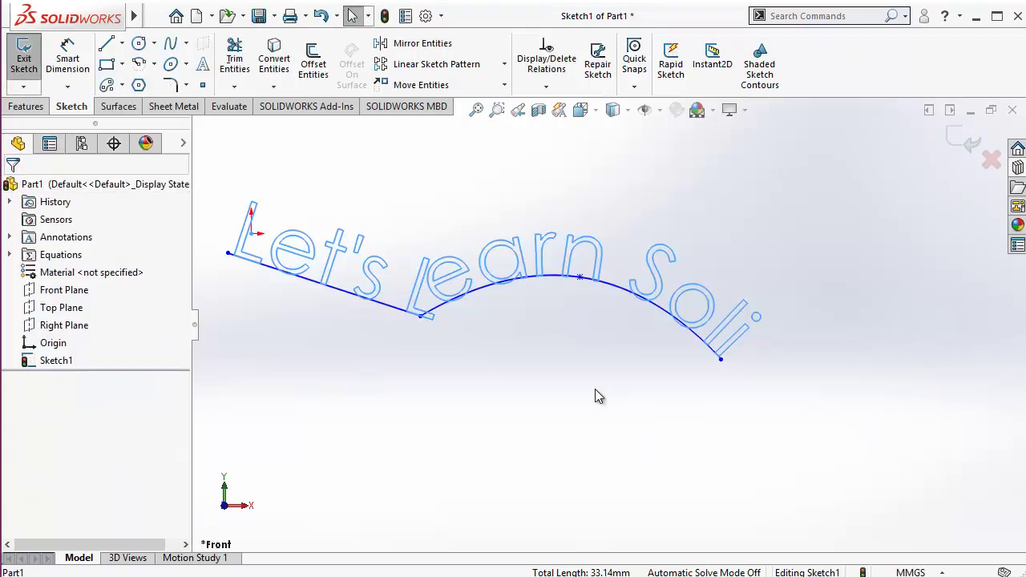
Step: Try to extend the text's path by moving the spline's free endpoint outward
key("z")
left_click(674, 345)
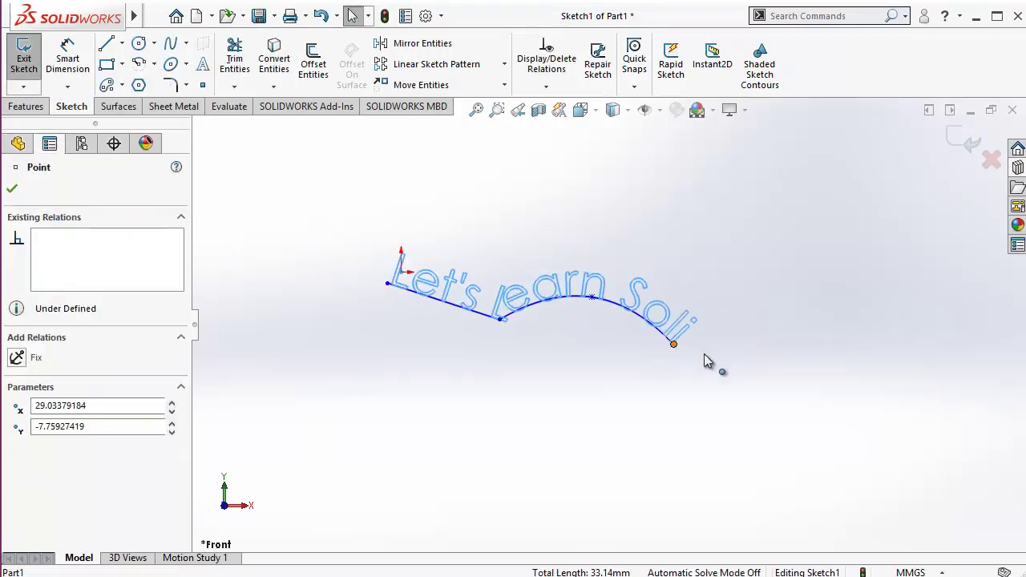
left_click_drag(704, 361, 714, 355)
left_click(648, 307)
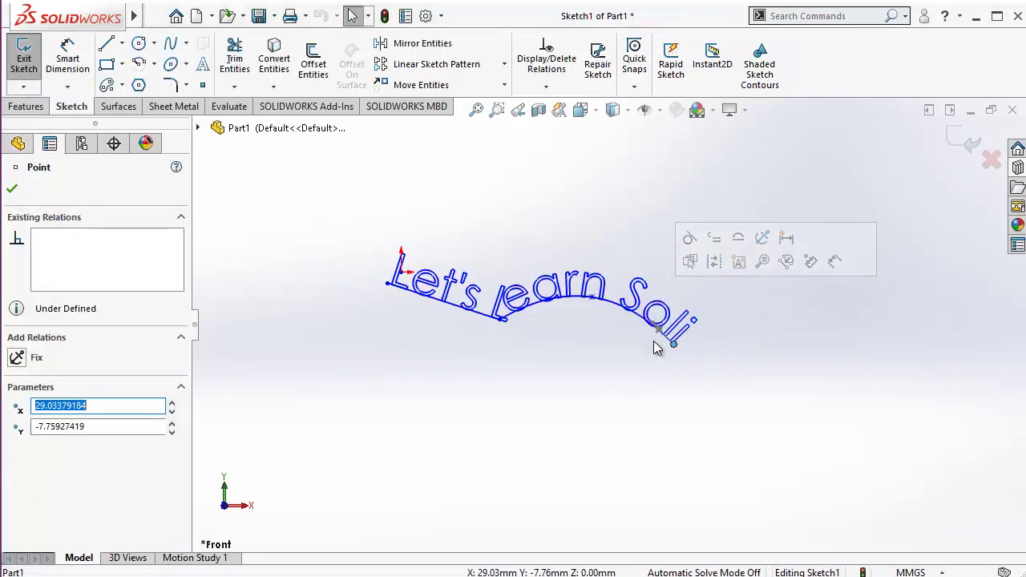
scroll(657, 349, "down", 5)
left_click_drag(694, 348, 744, 383)
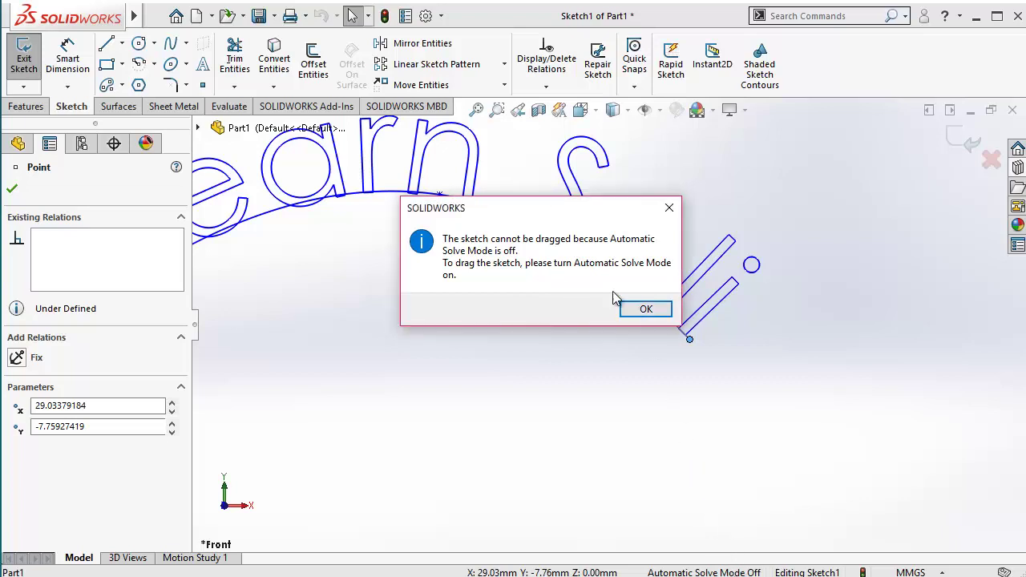
left_click(642, 309)
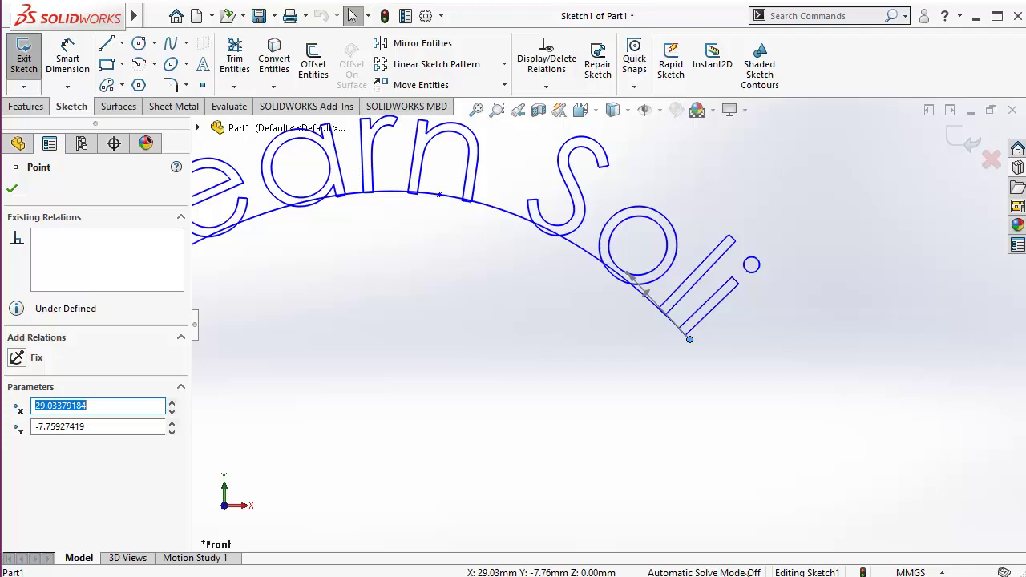
right_click(711, 110)
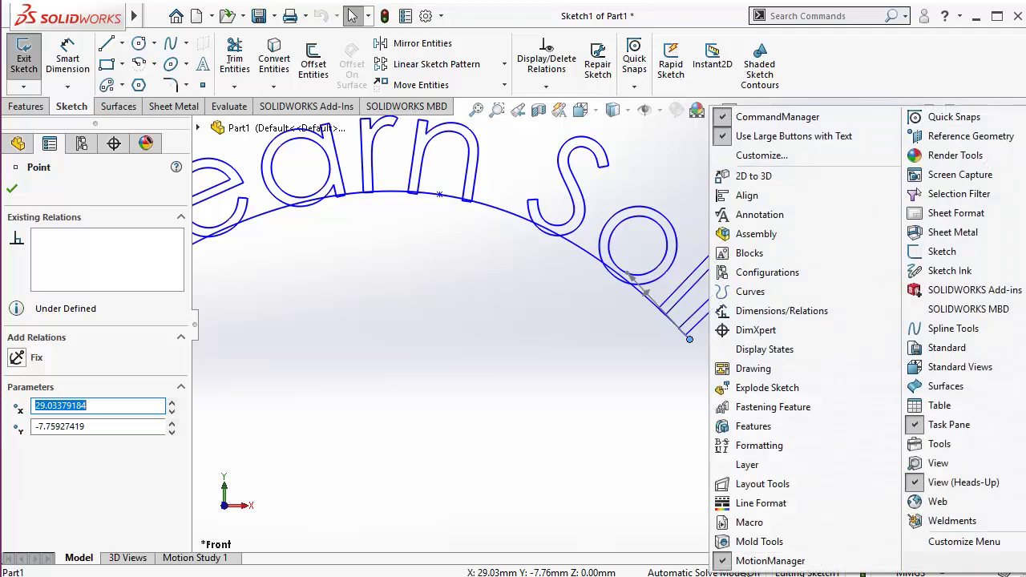
left_click(586, 498)
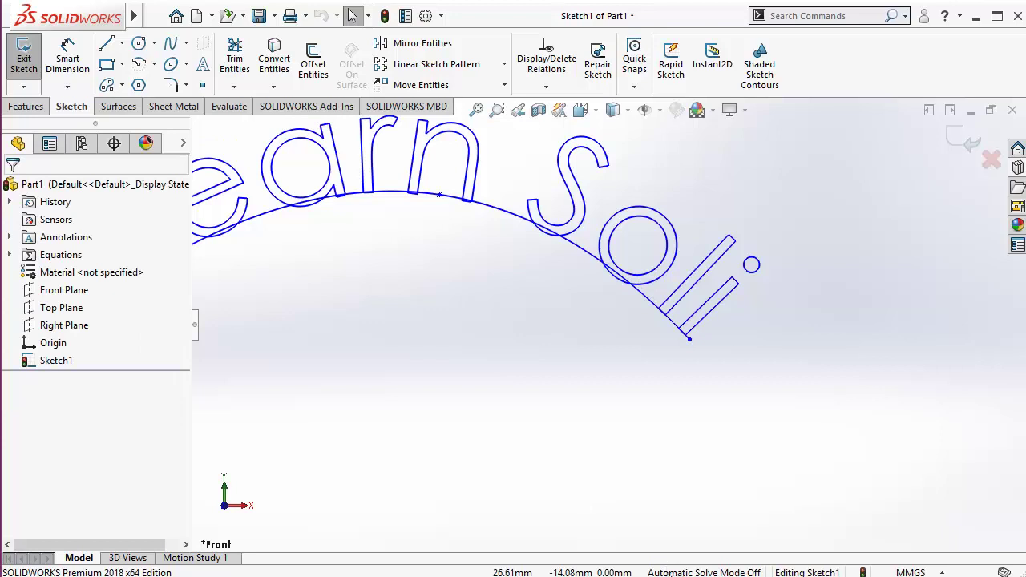
Step: Search the commands for "auto" and turn on Automatic Solve for the sketch
scroll(566, 364, "up", 3)
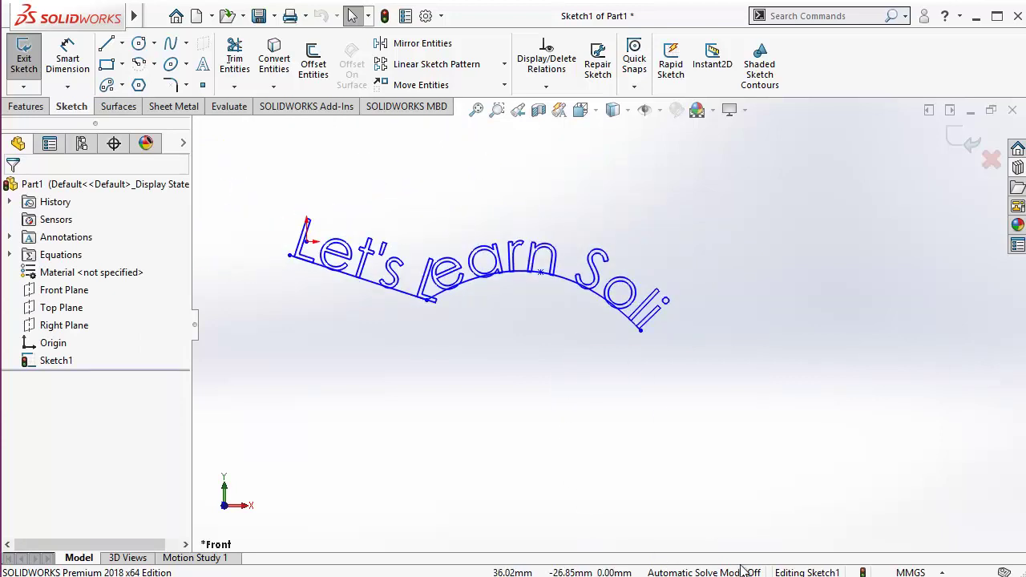
type("auto")
left_click(641, 330)
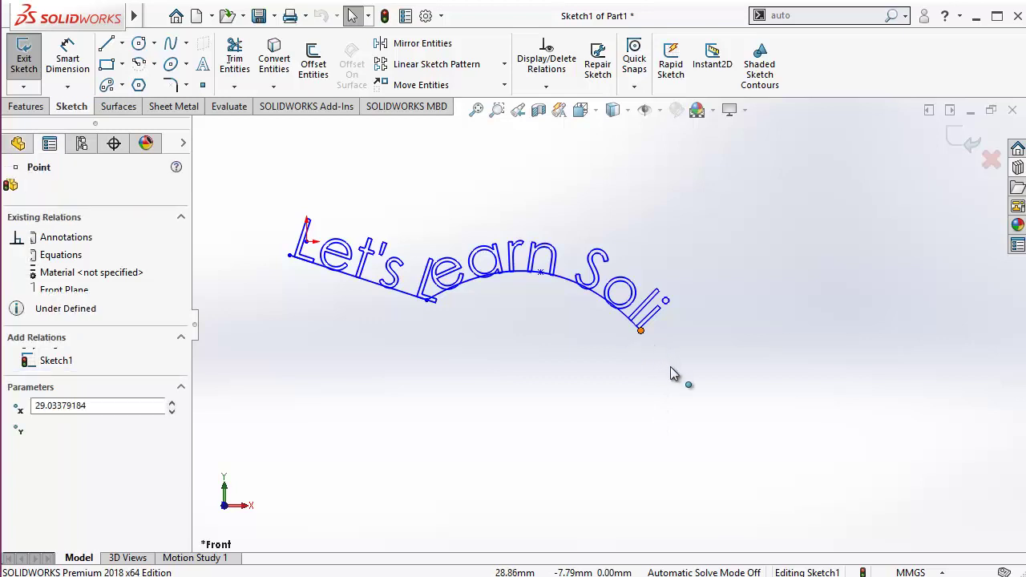
left_click_drag(671, 367, 671, 373)
left_click(646, 309)
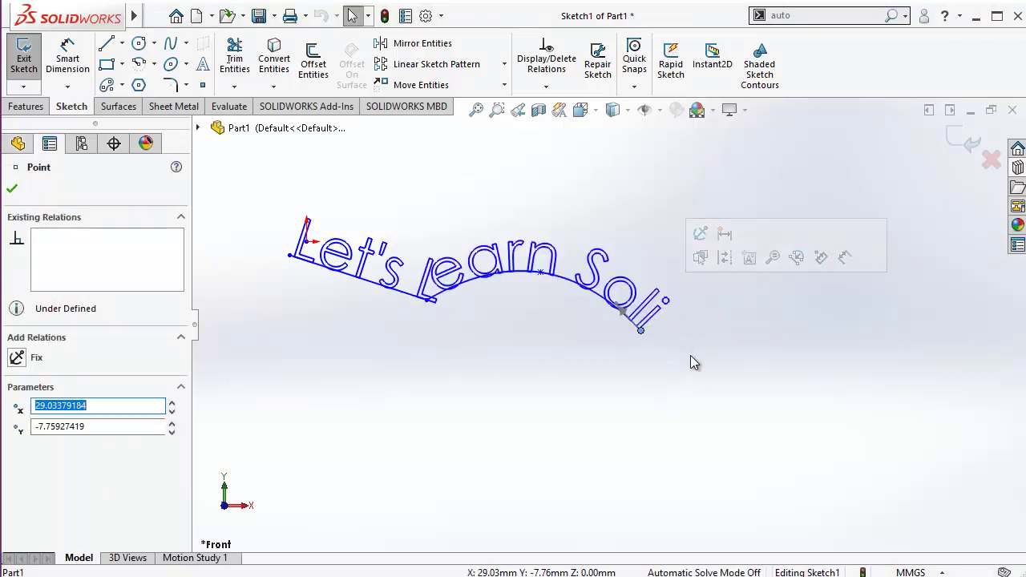
left_click(806, 18)
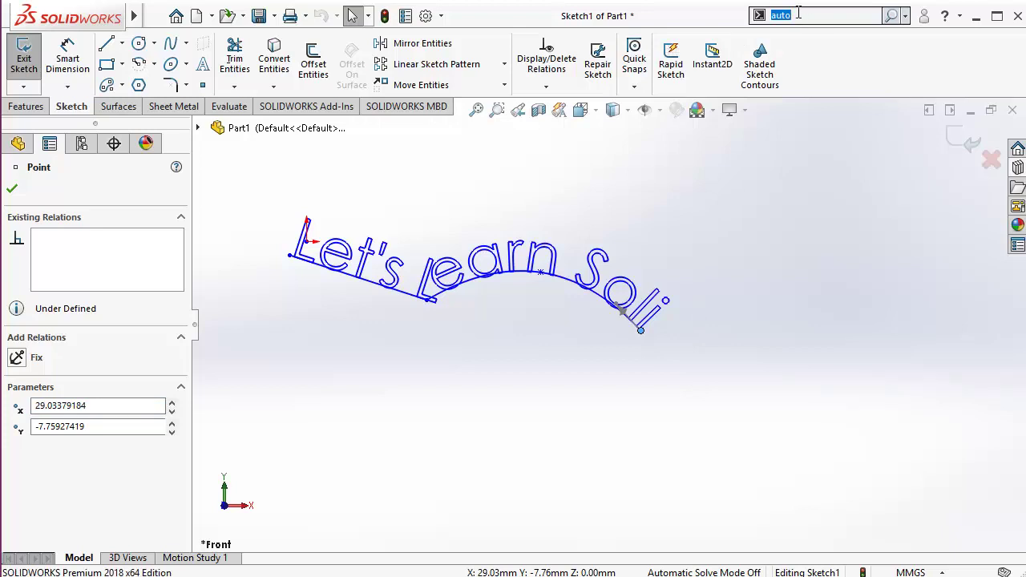
left_click(801, 16)
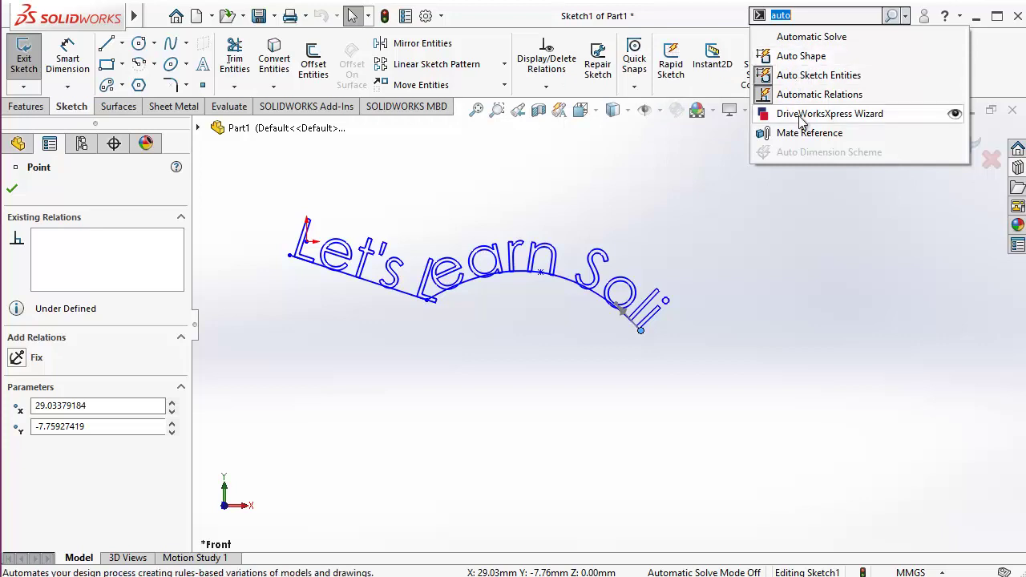
left_click(785, 38)
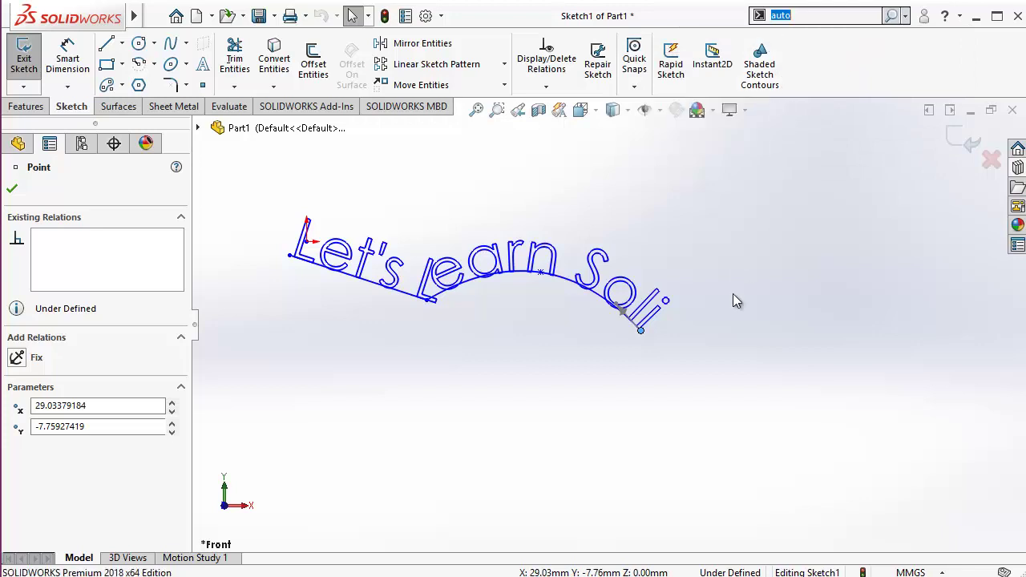
left_click(758, 241)
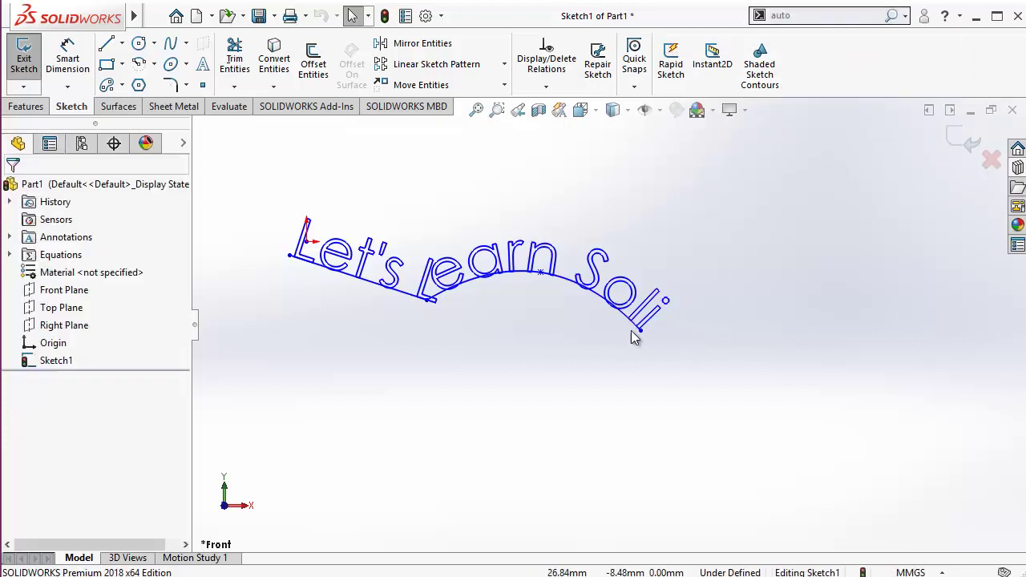
Step: Stretch the spline's free endpoint outward and down to about X 50.9, Y -13.8 mm so the path fits the whole text
left_click_drag(646, 331, 828, 368)
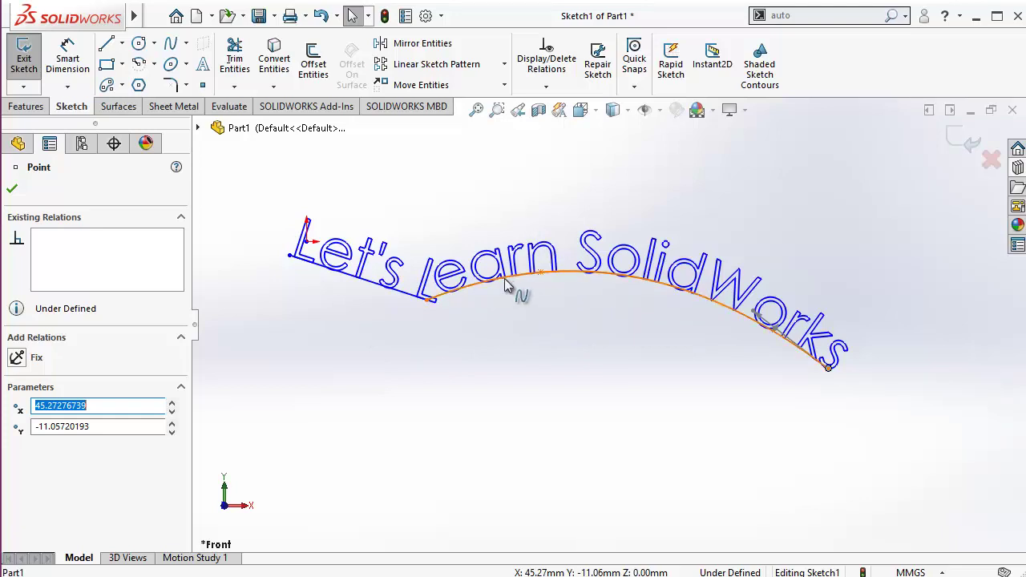
left_click(574, 275)
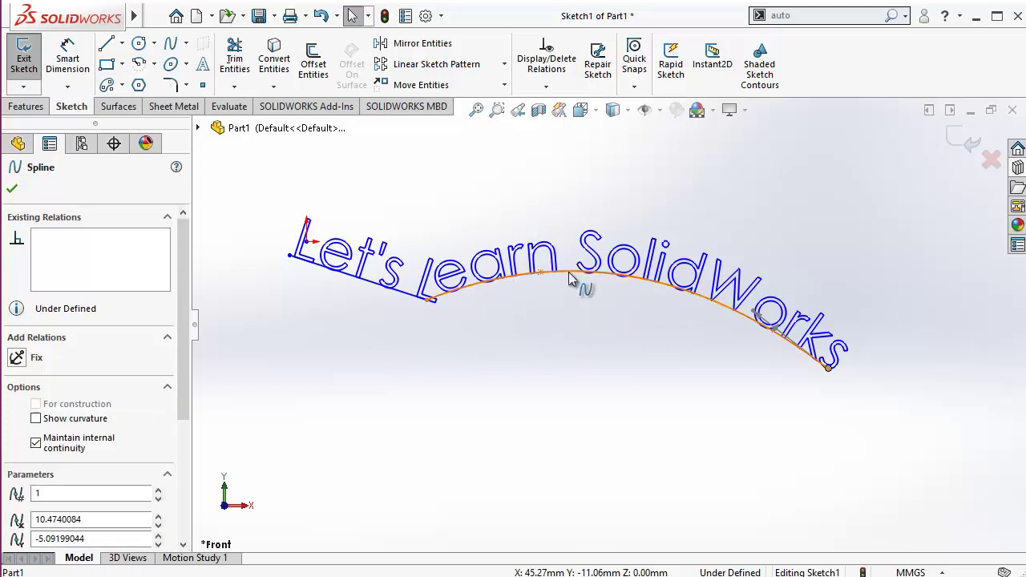
left_click(572, 307)
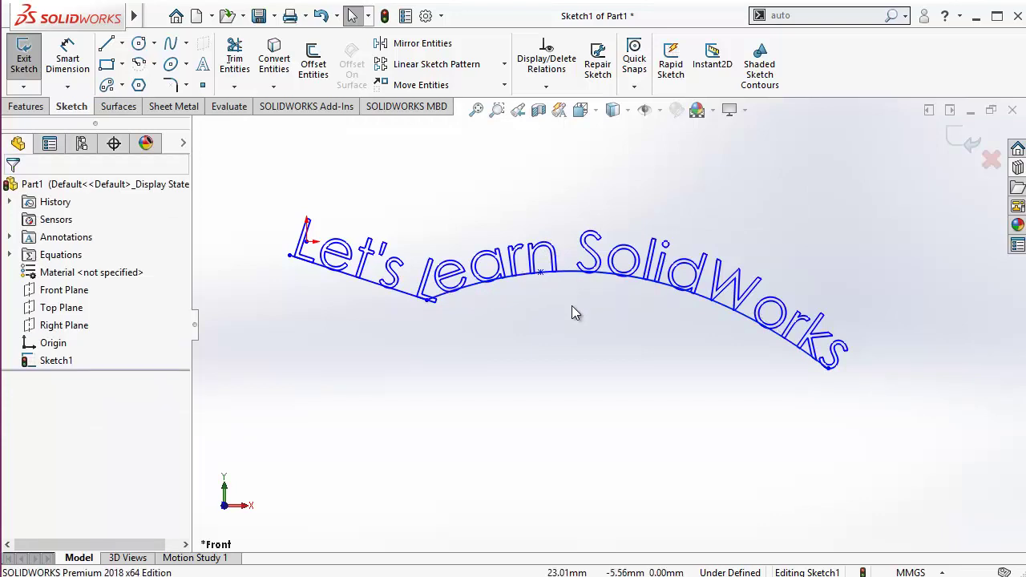
scroll(565, 313, "down", 1)
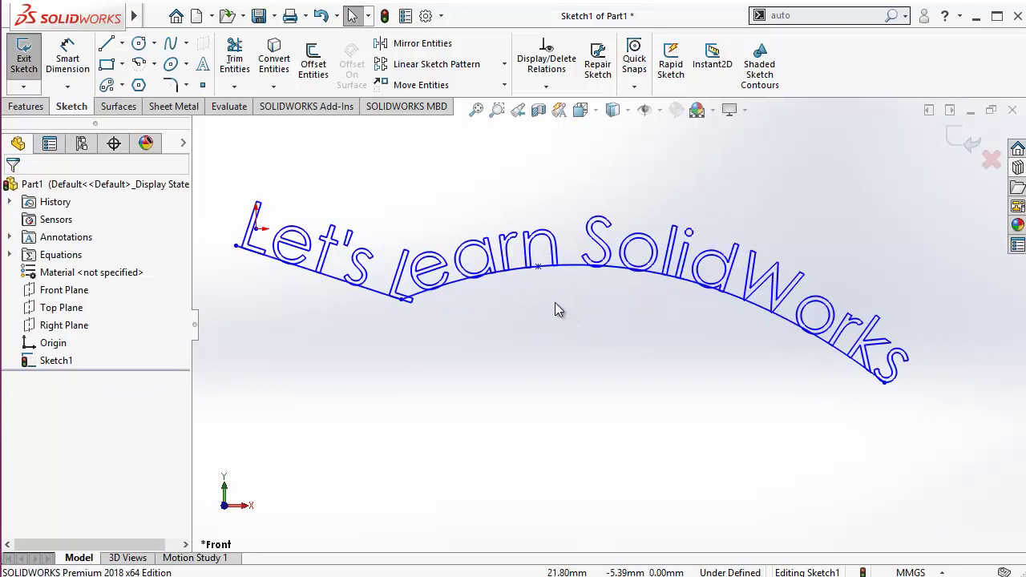
scroll(555, 305, "up", 2)
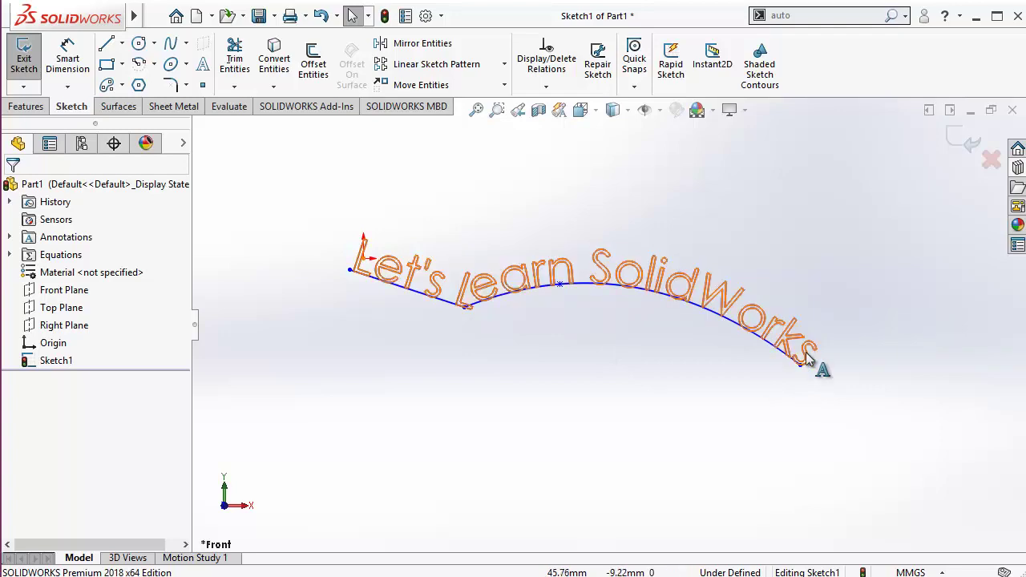
left_click_drag(799, 366, 854, 390)
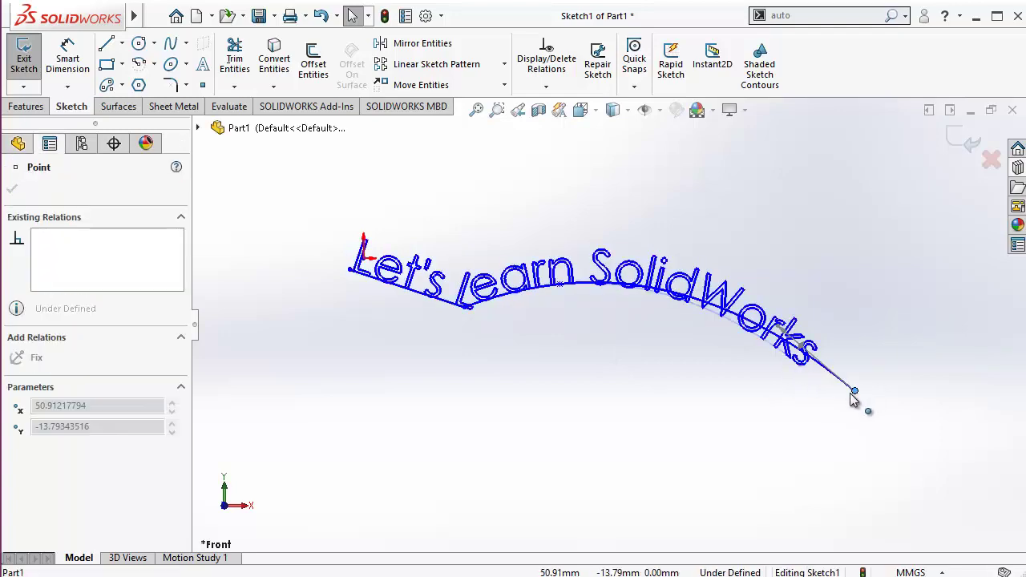
left_click(490, 404)
scroll(481, 313, "down", 4)
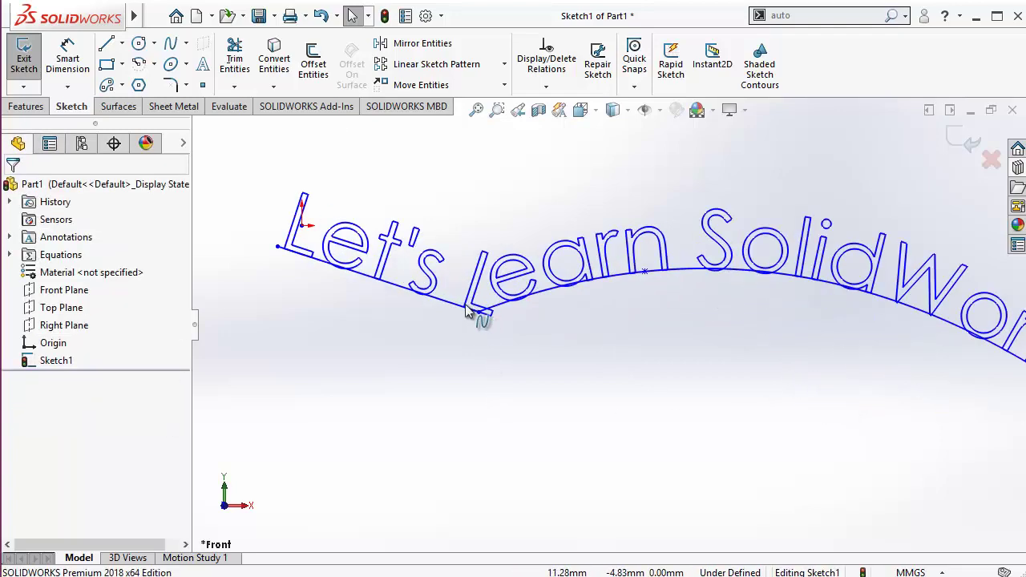
scroll(476, 313, "up", 3)
scroll(531, 339, "up", 1)
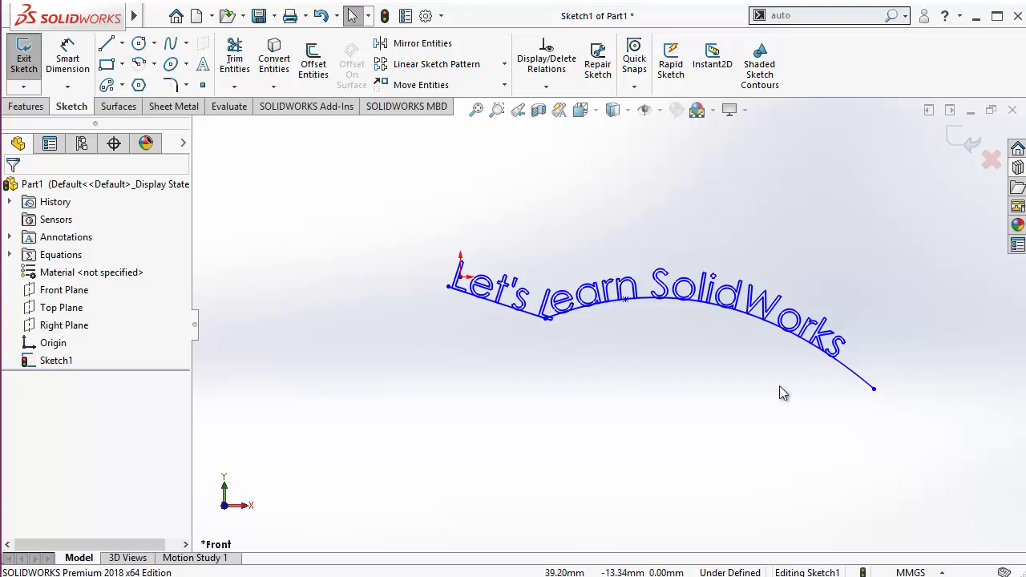
Step: Move the spline's middle point down to about X 24.9, Y -12.5 mm so the curve sags below its endpoints
left_click_drag(626, 301, 664, 381)
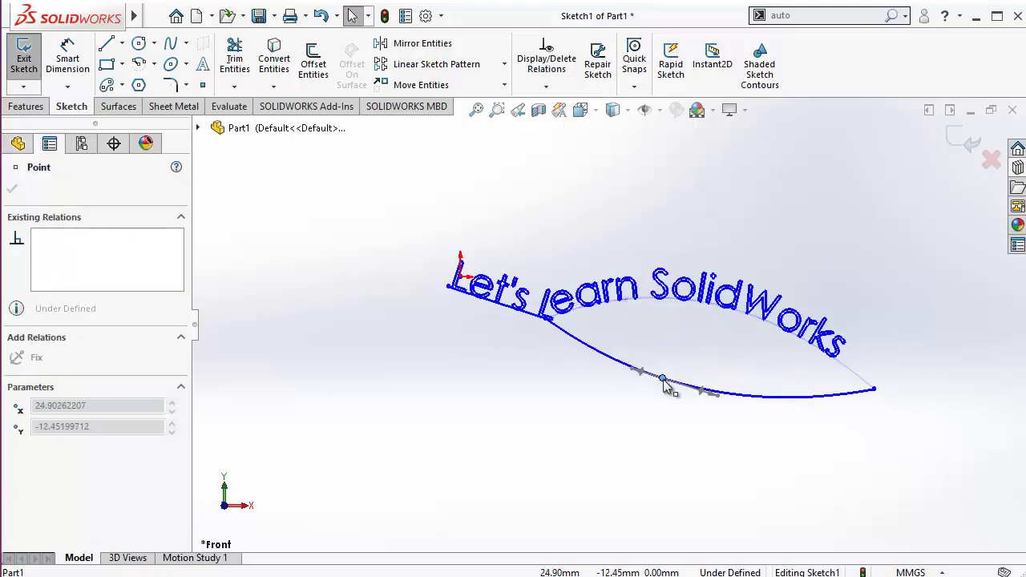
left_click(602, 411)
scroll(595, 368, "down", 1)
scroll(596, 368, "down", 1)
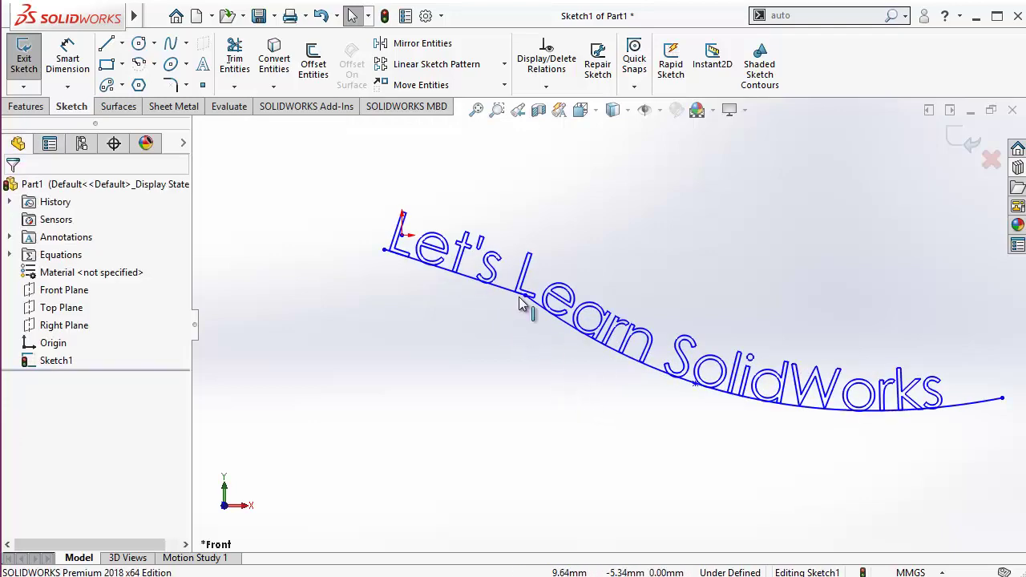
Step: Raise the line's junction with the spline until the line is horizontal, and move the spline's middle point up to about X 27.8, Y -4.2 mm
left_click_drag(523, 292, 526, 253)
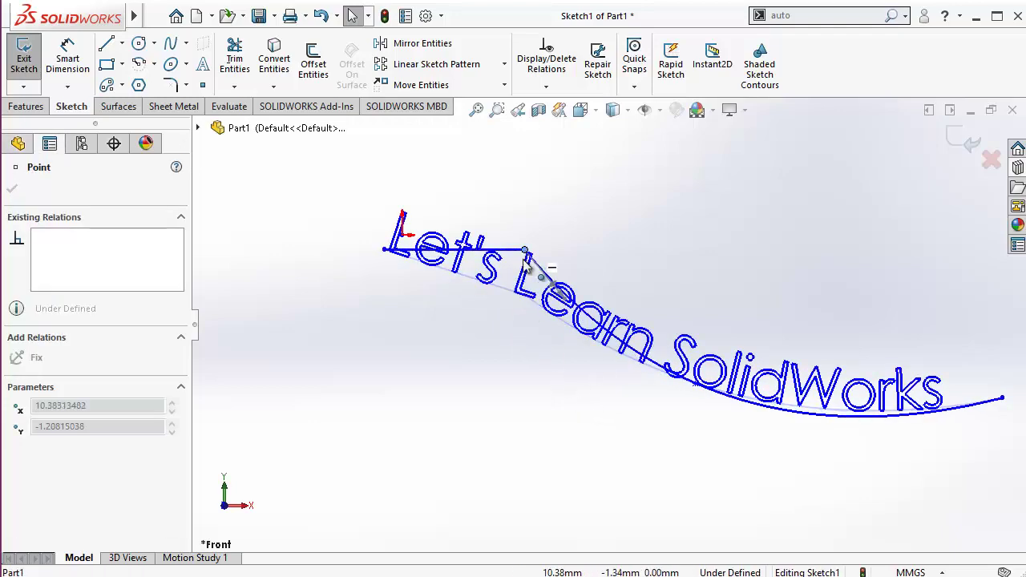
left_click(475, 320)
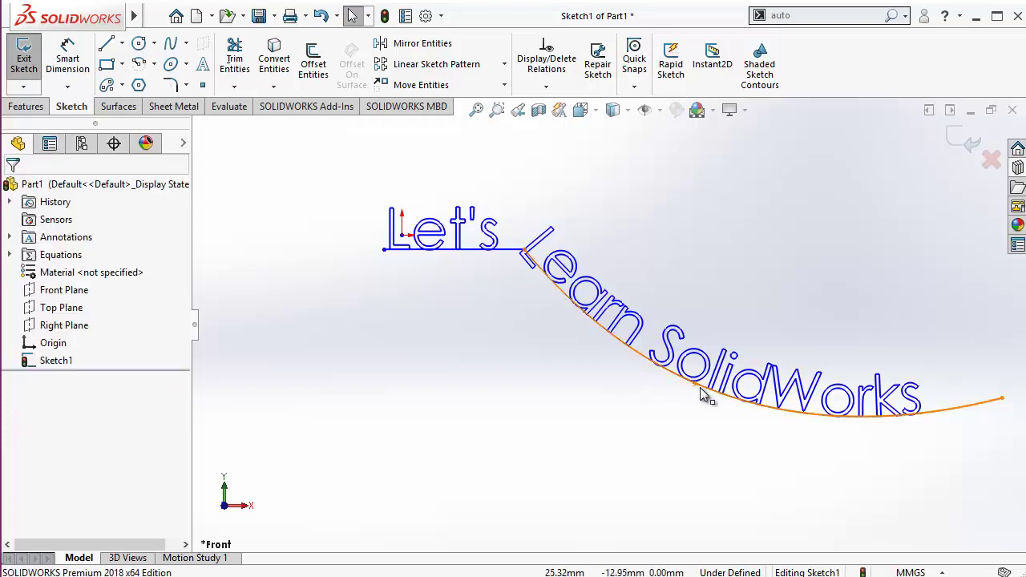
left_click_drag(703, 394, 631, 366)
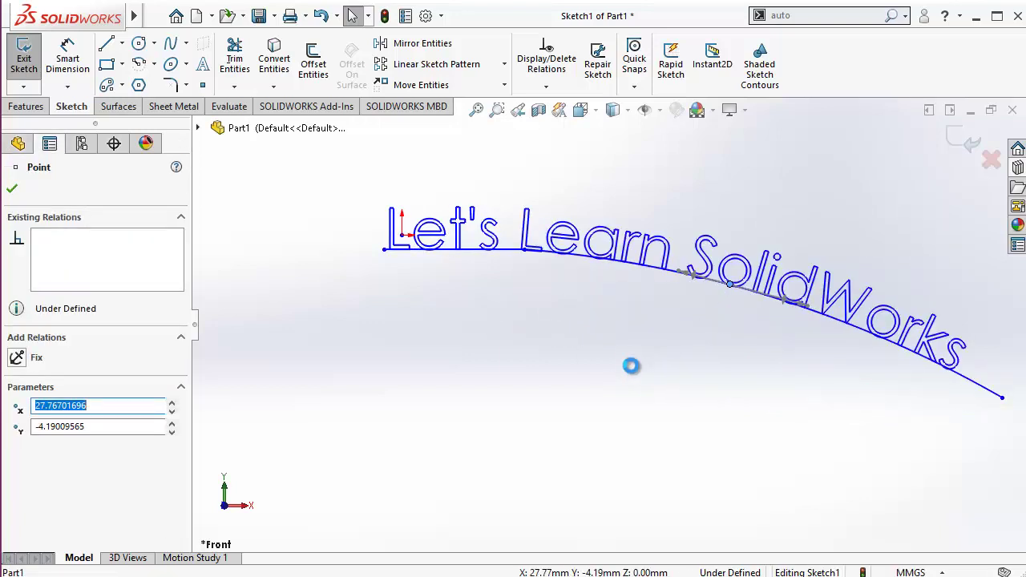
left_click(595, 332)
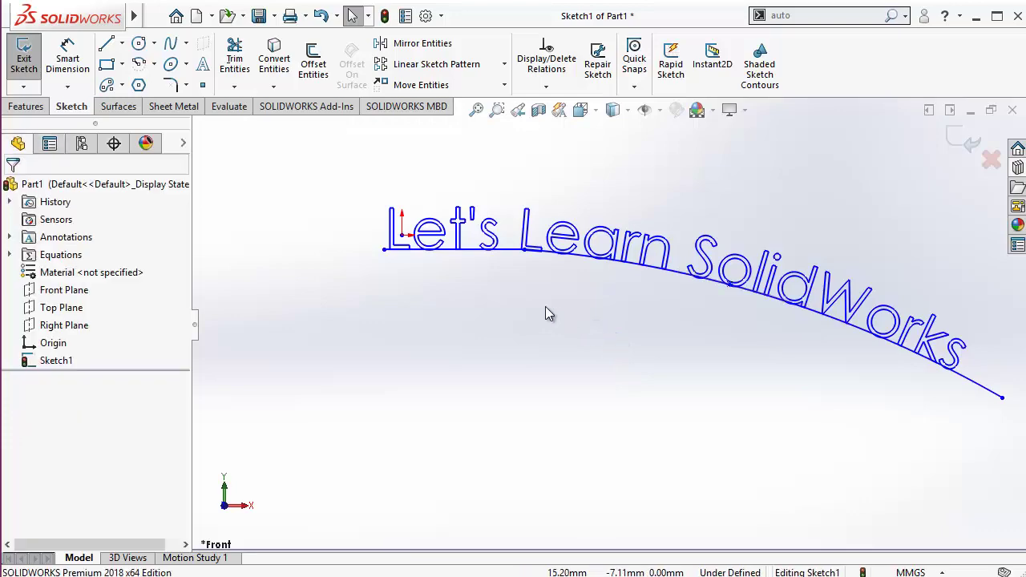